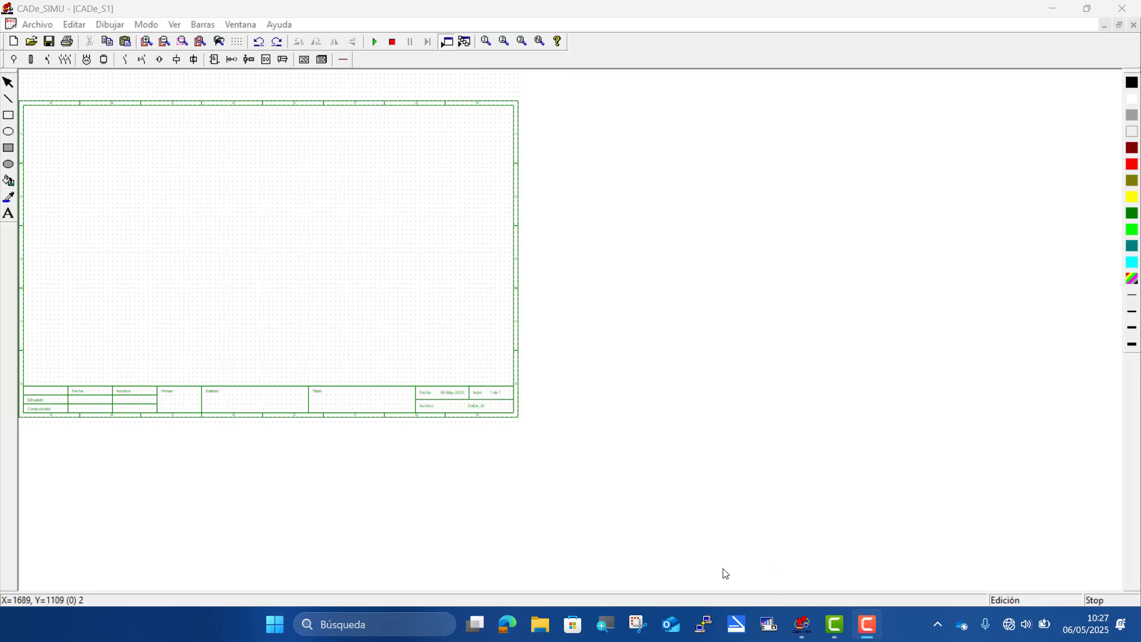
Start the screen magnifier, then set the sheet format to A3 Formato 2 in the drawing configuration and save it
{"action": "left_click", "coordinate": [608, 626]}
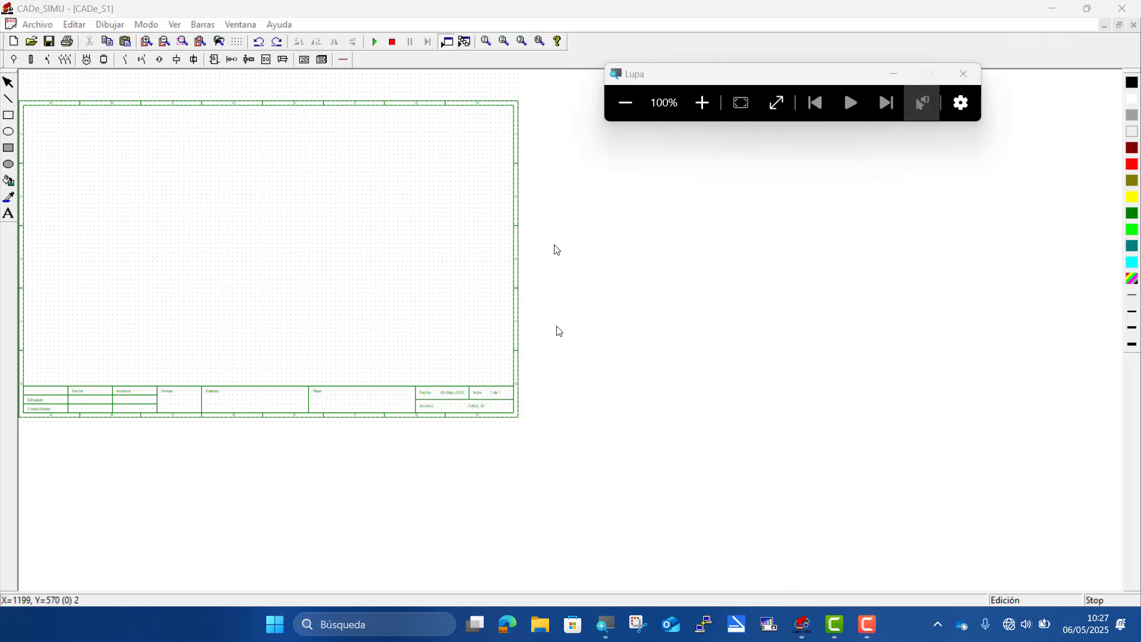
{"action": "left_click", "coordinate": [695, 101]}
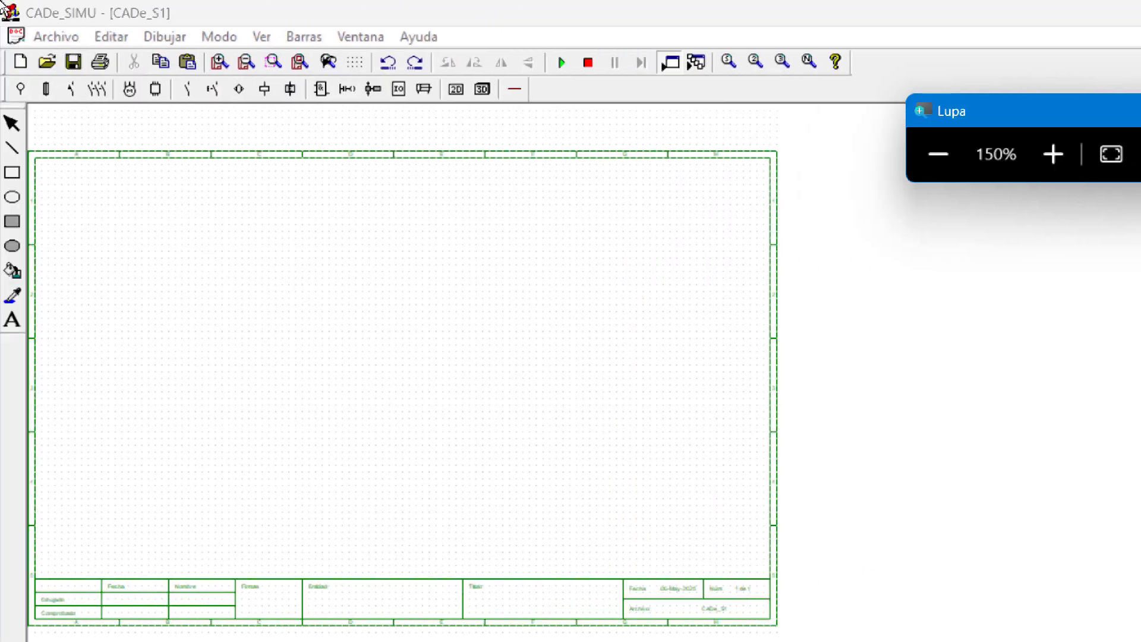
{"action": "left_click", "coordinate": [54, 38]}
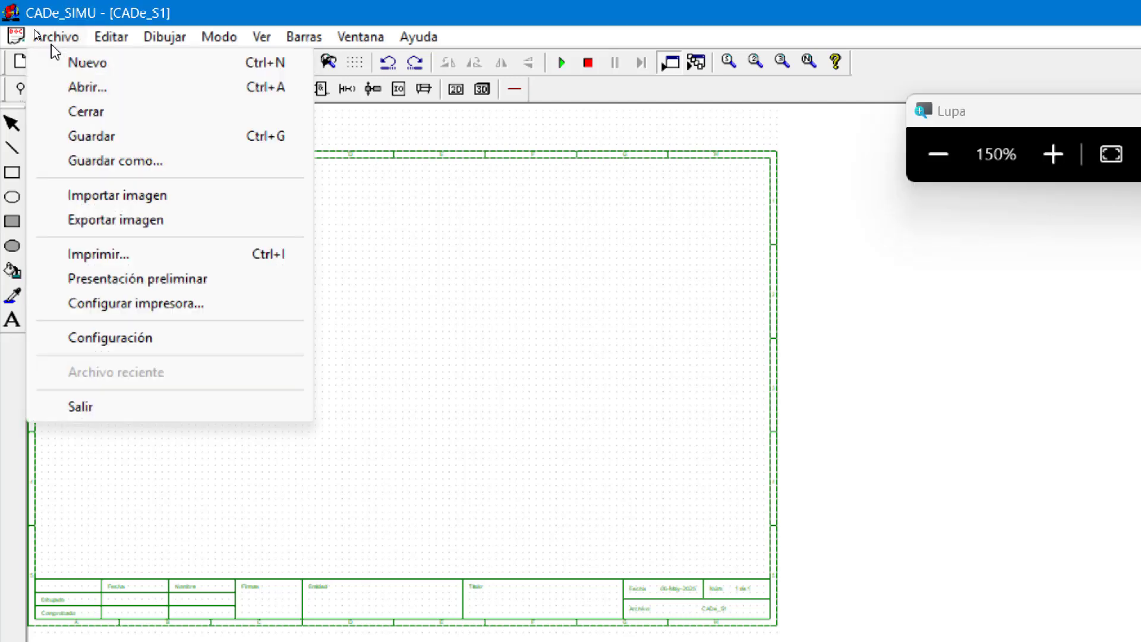
{"action": "left_click", "coordinate": [158, 348]}
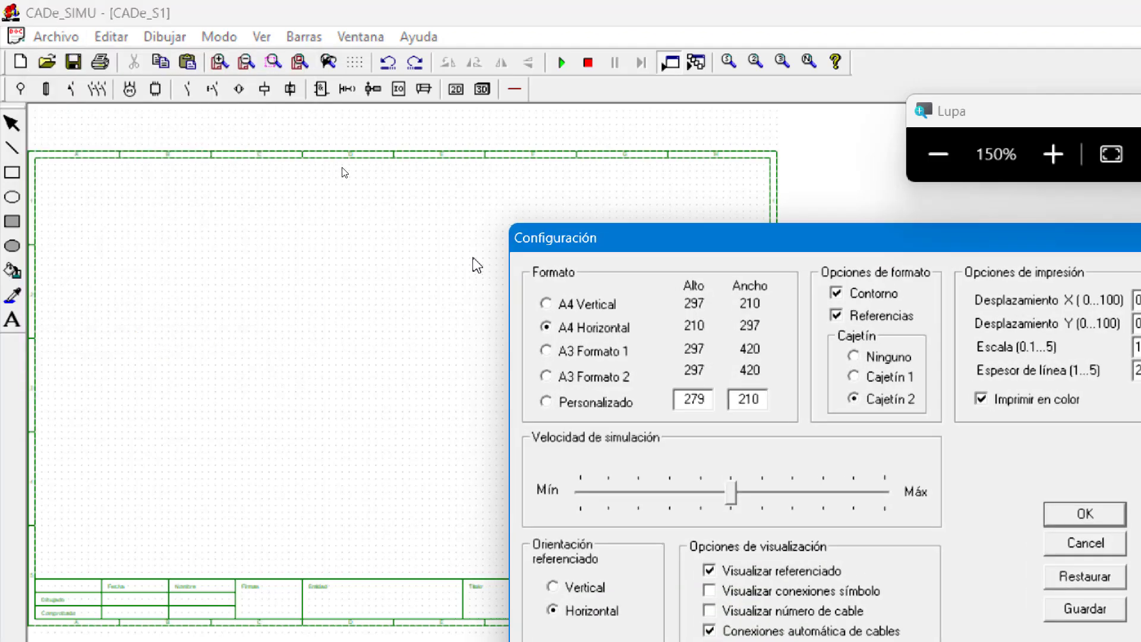
{"action": "left_click", "coordinate": [1053, 154]}
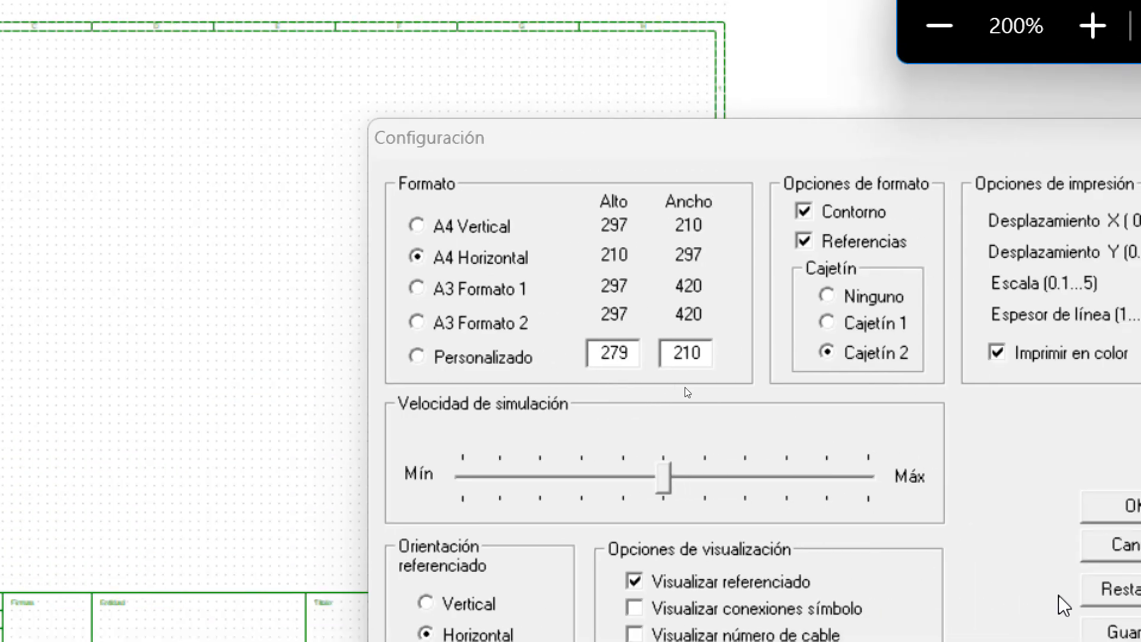
{"action": "left_click", "coordinate": [414, 328]}
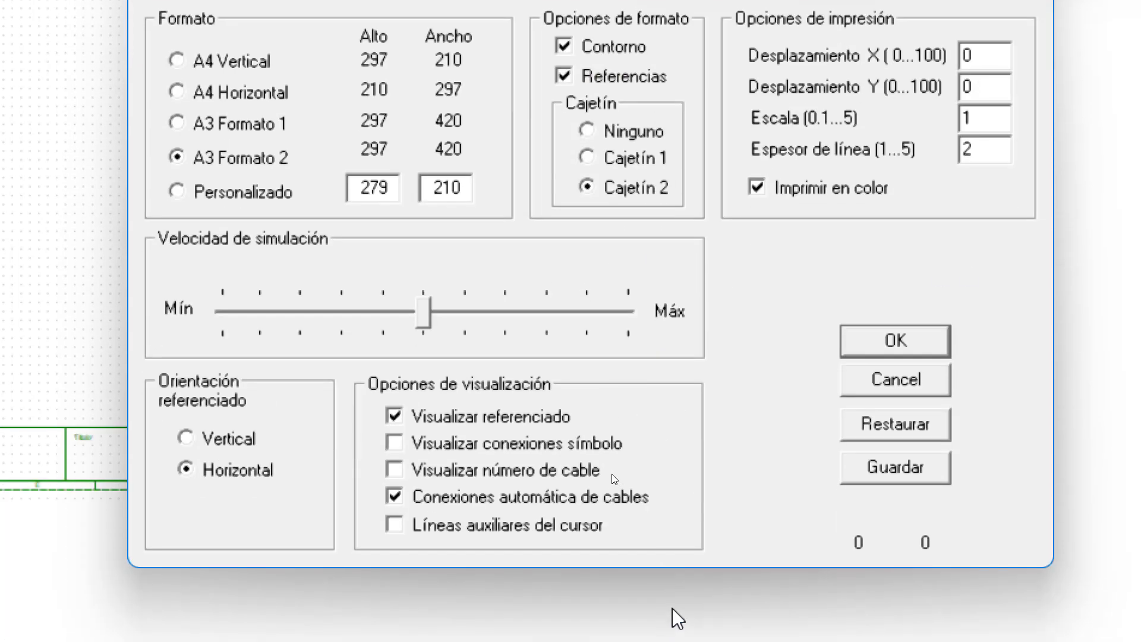
{"action": "left_click", "coordinate": [870, 470]}
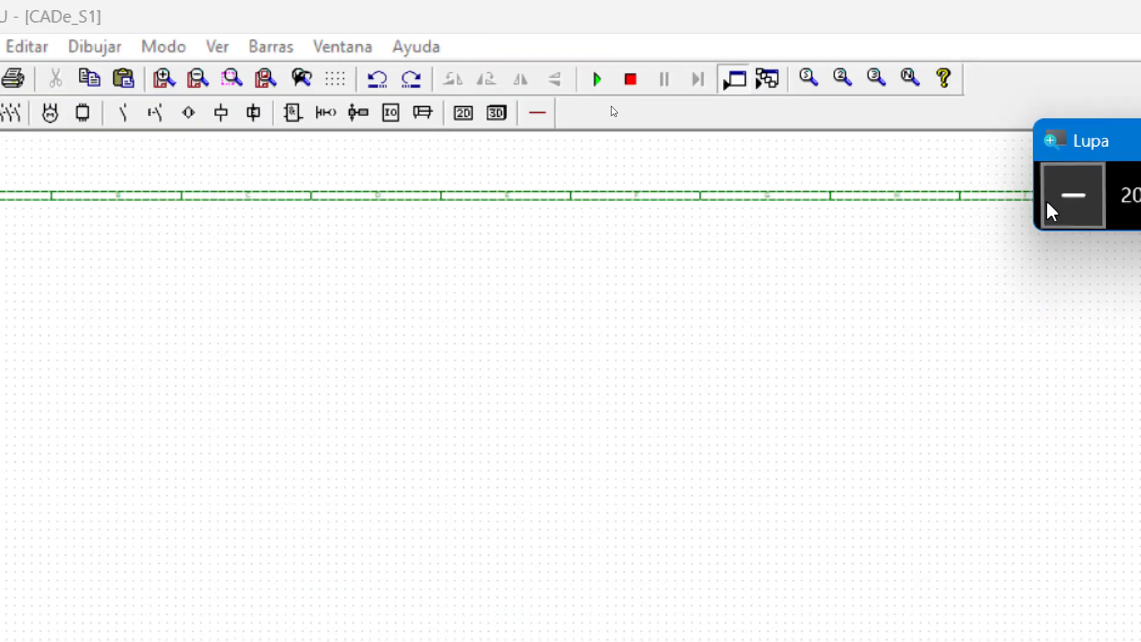
Examine the resized sheet as a whole and enlarged, checking its border references and title block area
{"action": "left_click", "coordinate": [1106, 205]}
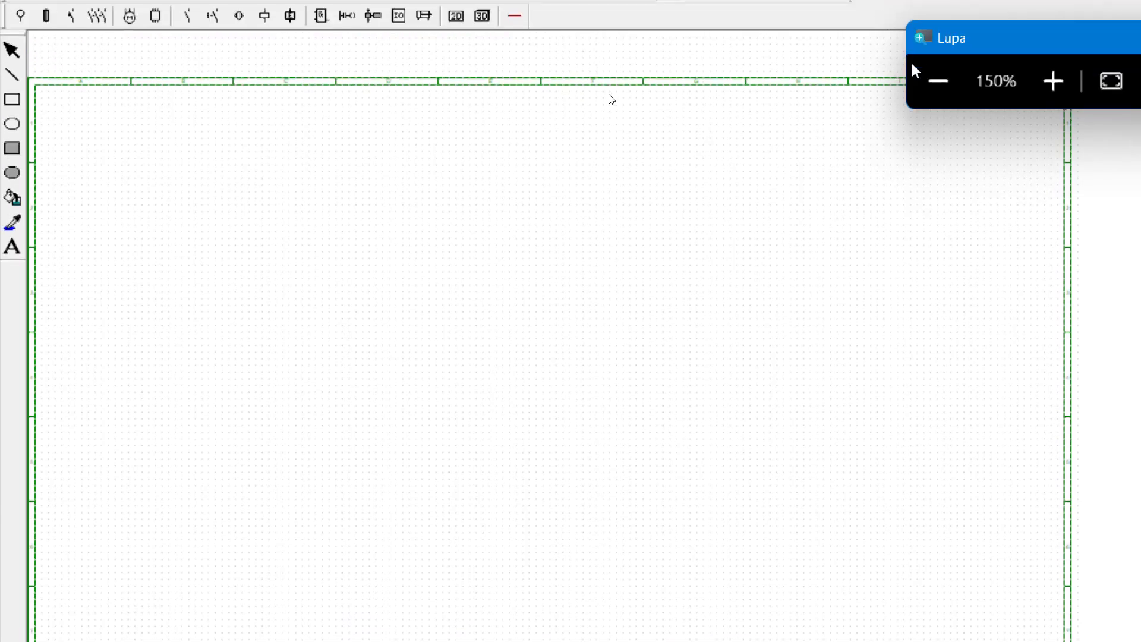
{"action": "left_click", "coordinate": [937, 81]}
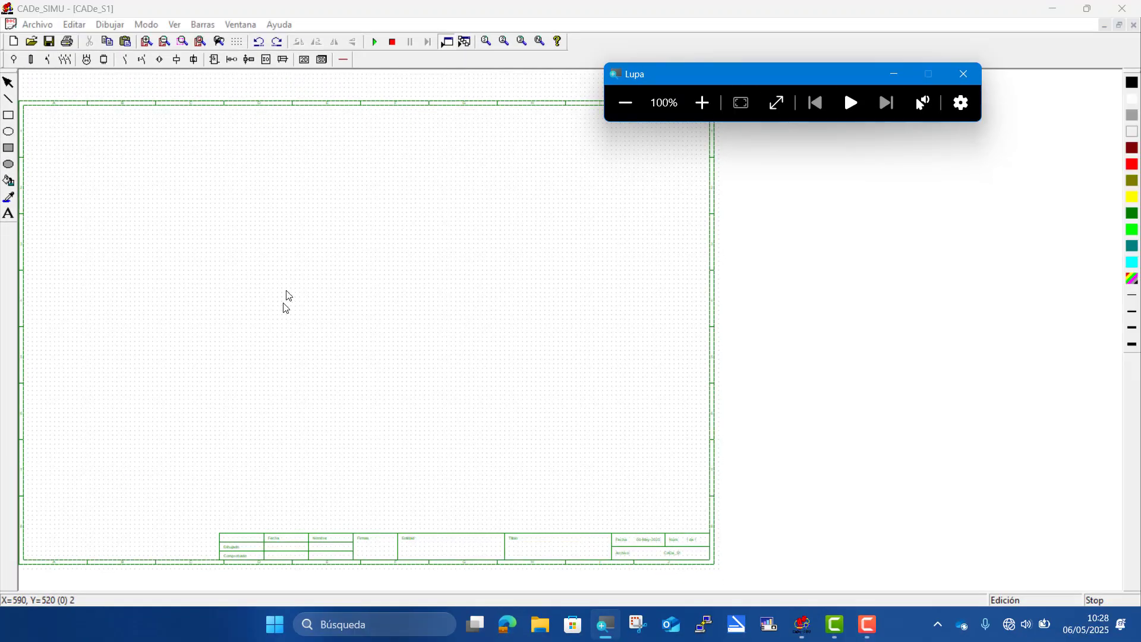
{"action": "left_click", "coordinate": [703, 102]}
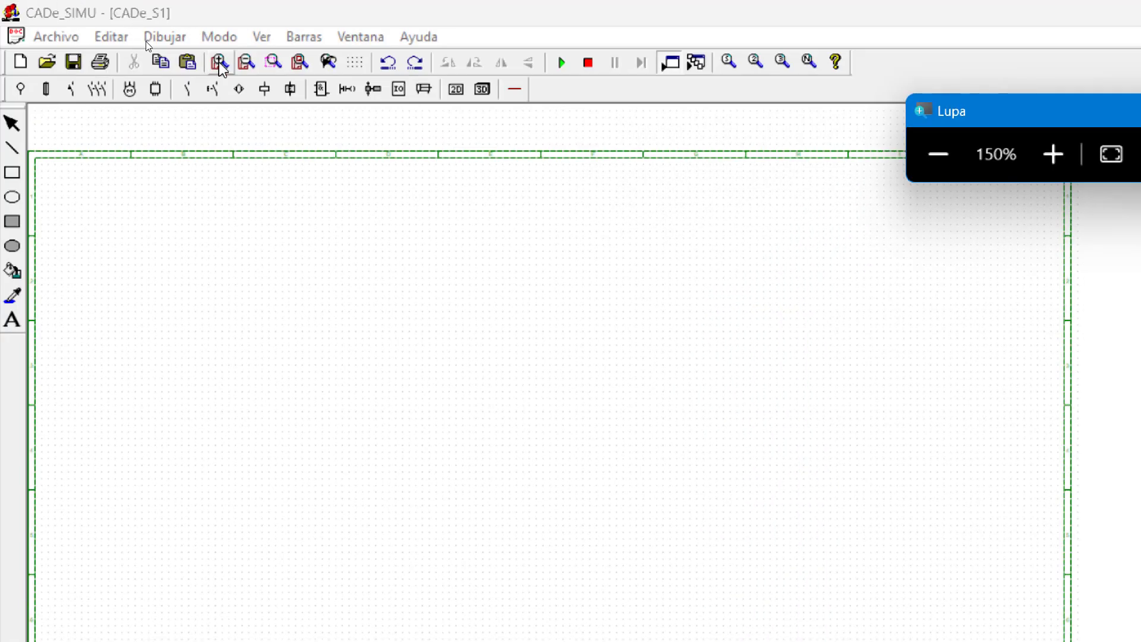
{"action": "left_click", "coordinate": [1053, 154]}
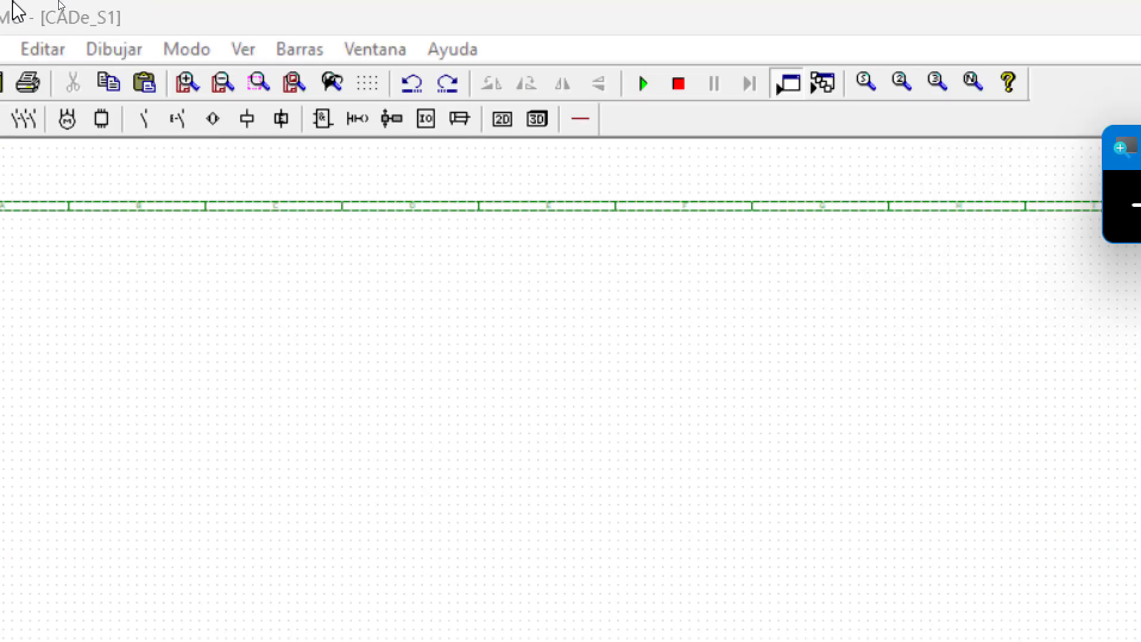
{"action": "left_click", "coordinate": [187, 76]}
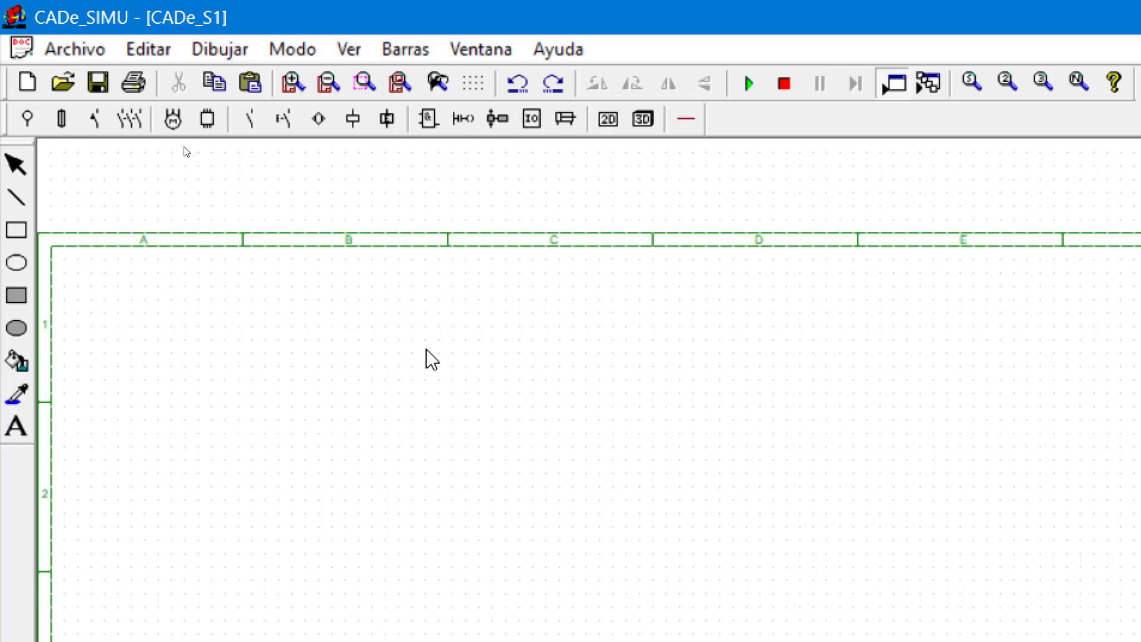
{"action": "left_click", "coordinate": [141, 50]}
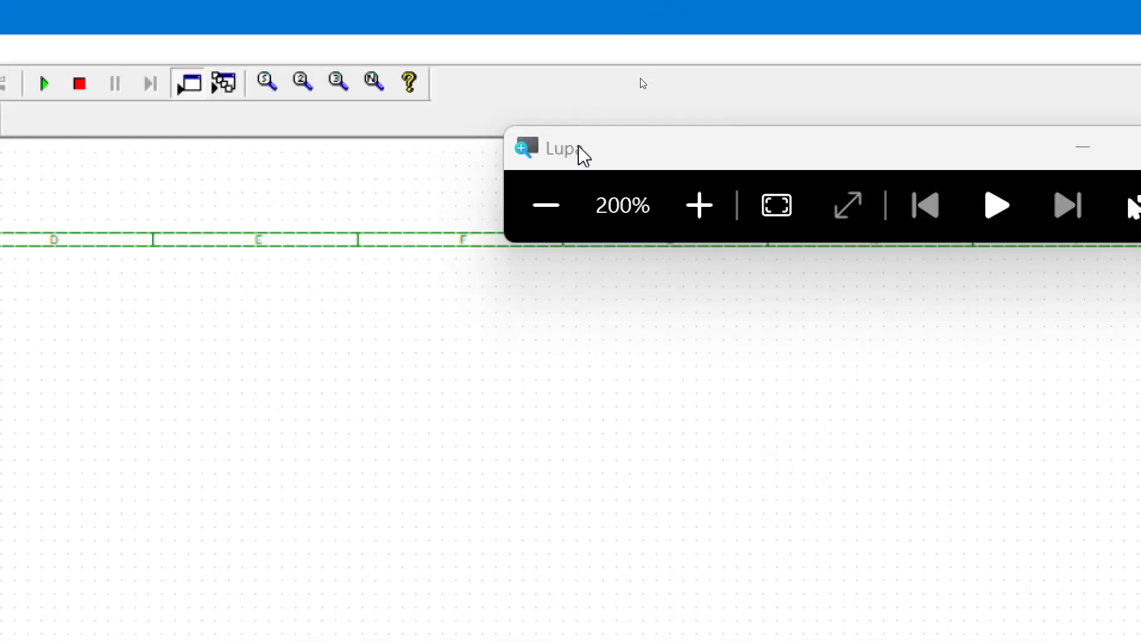
{"action": "left_click", "coordinate": [550, 193]}
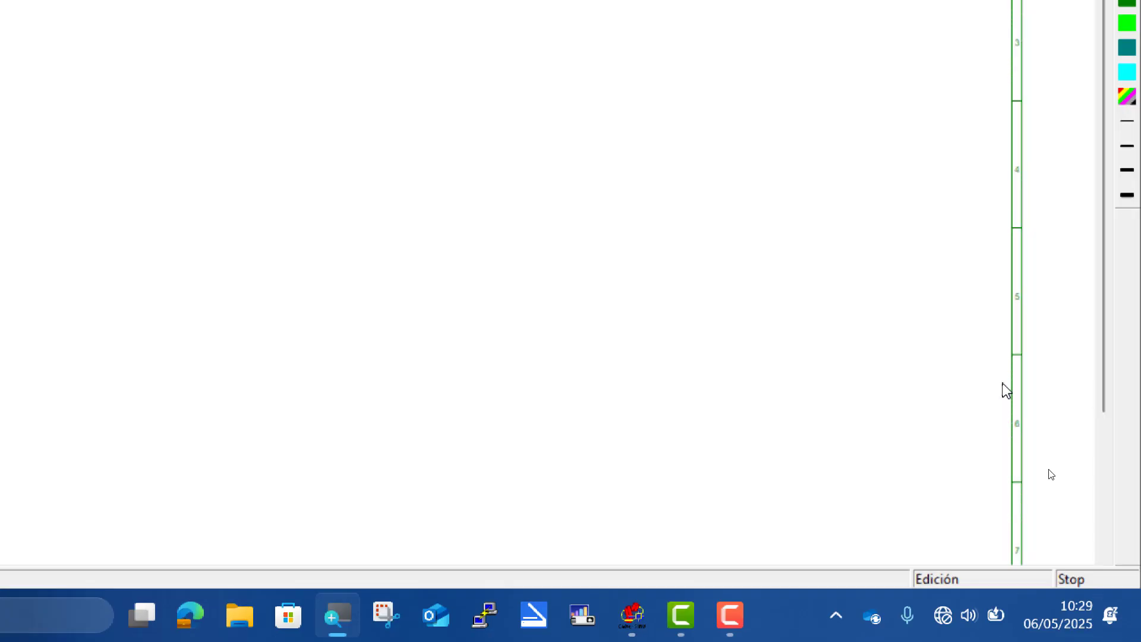
{"action": "scroll", "coordinate": [1004, 383], "scroll_direction": "down", "scroll_amount": 3}
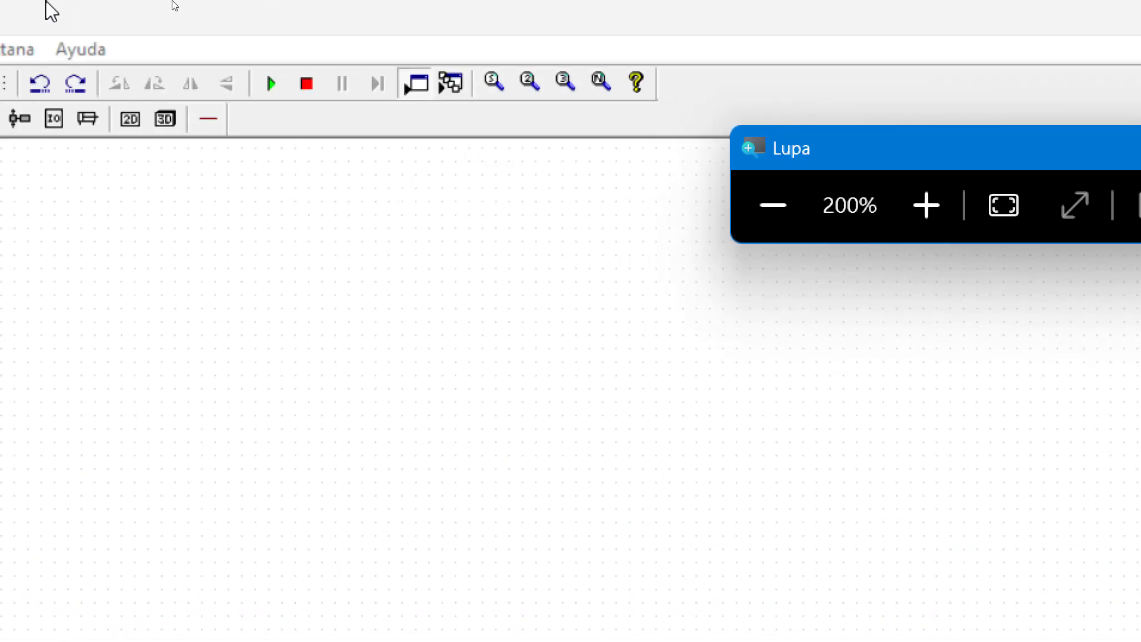
Open the title block data and fill in the Dibujado row with the date 6-5-2025 and the drafter's name
{"action": "left_click", "coordinate": [143, 52]}
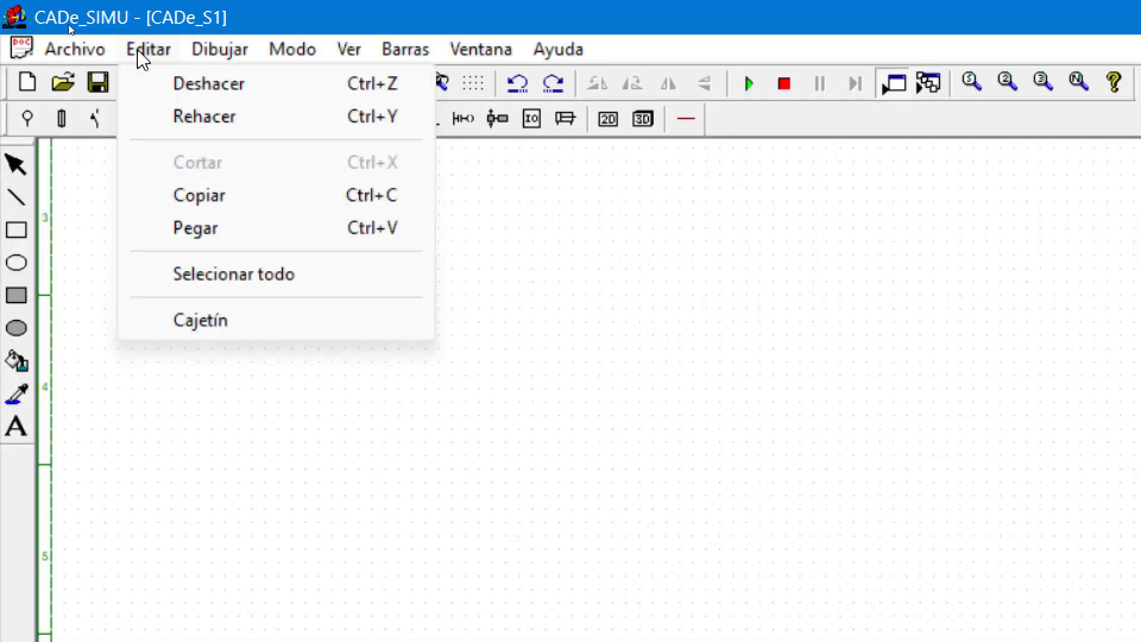
{"action": "left_click", "coordinate": [218, 321]}
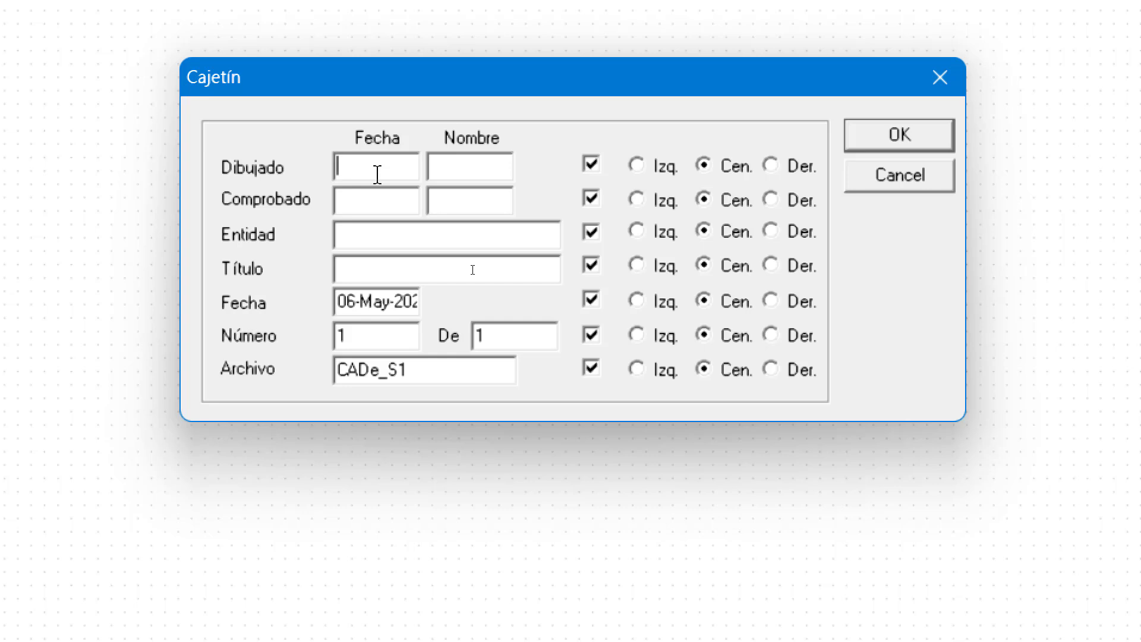
{"action": "type", "text": "7"}
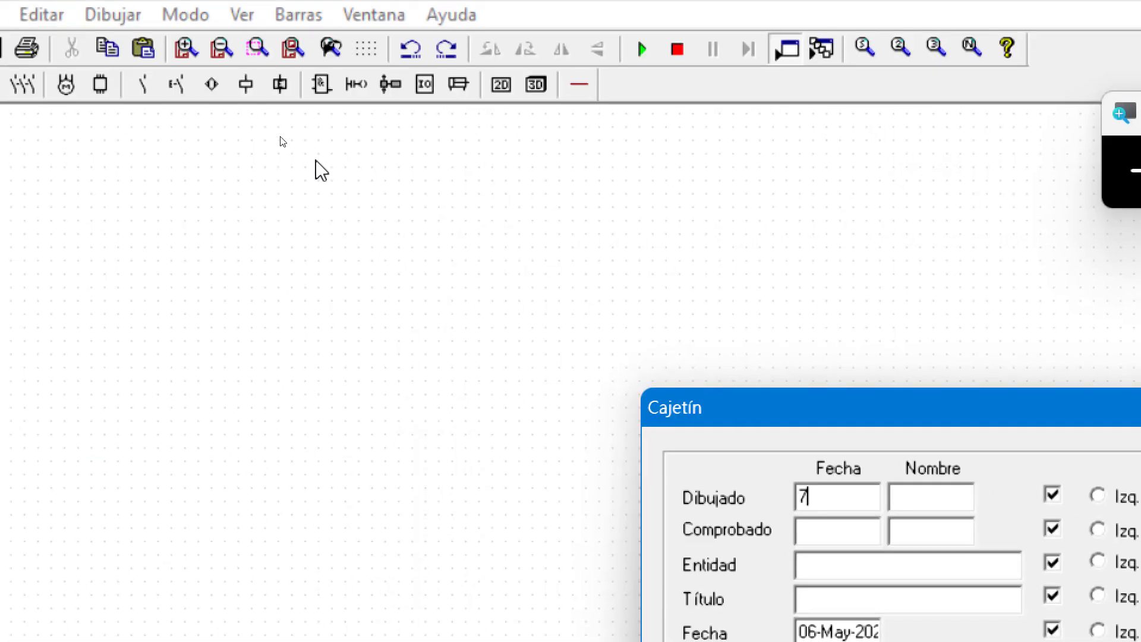
{"action": "key", "text": "BackSpace"}
{"action": "type", "text": "6"}
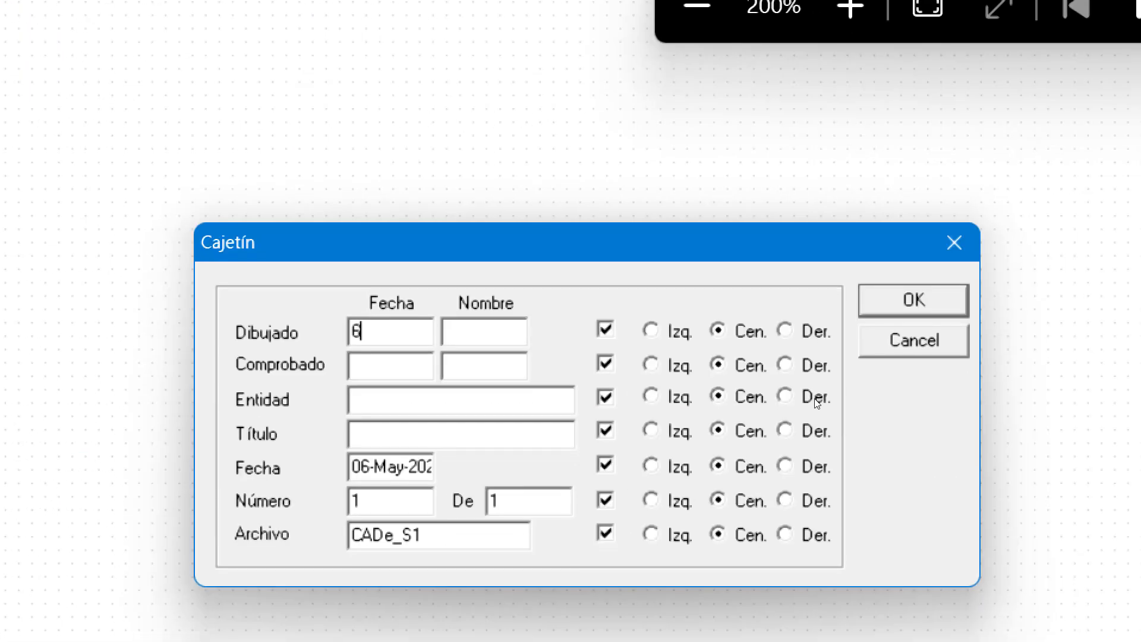
{"action": "type", "text": "-5-2"}
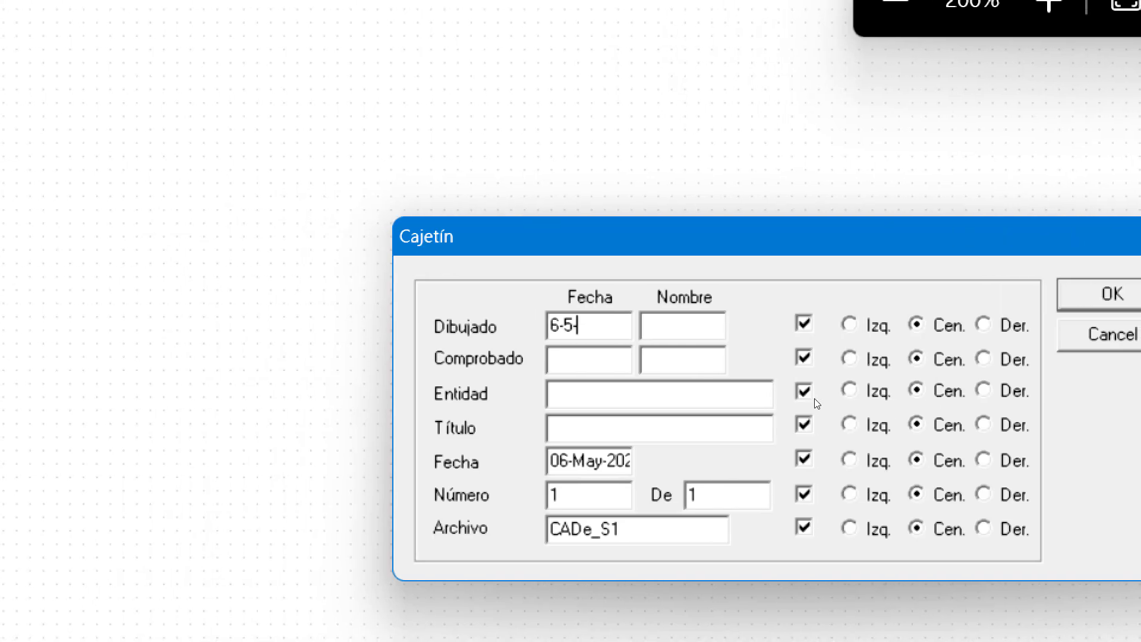
{"action": "type", "text": "025"}
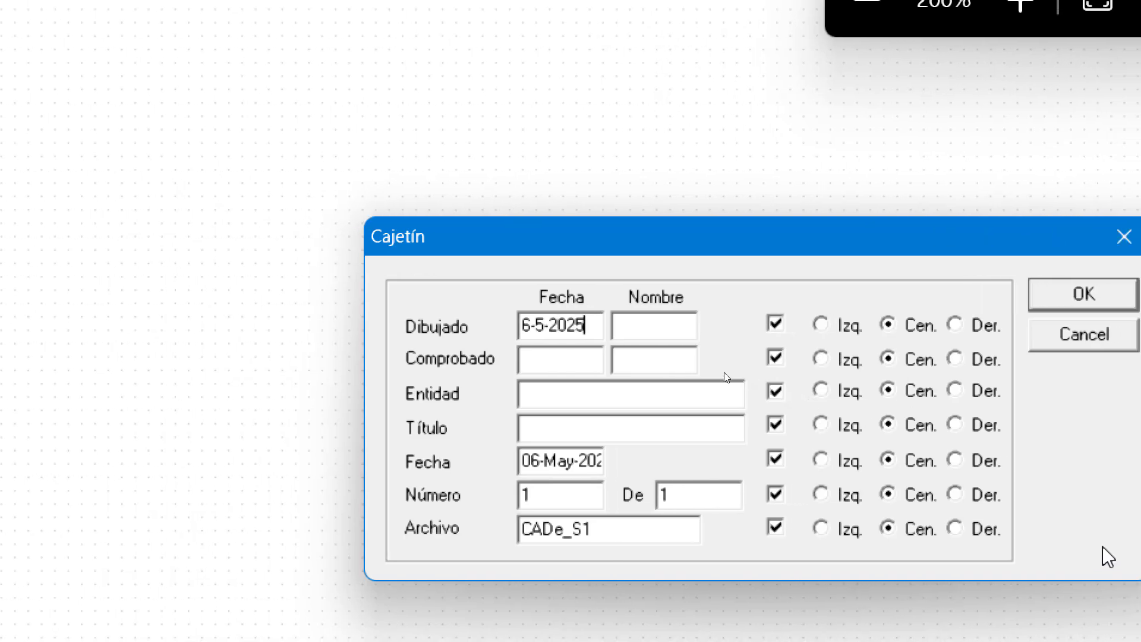
{"action": "left_click", "coordinate": [664, 328]}
{"action": "type", "text": "Guillermo"}
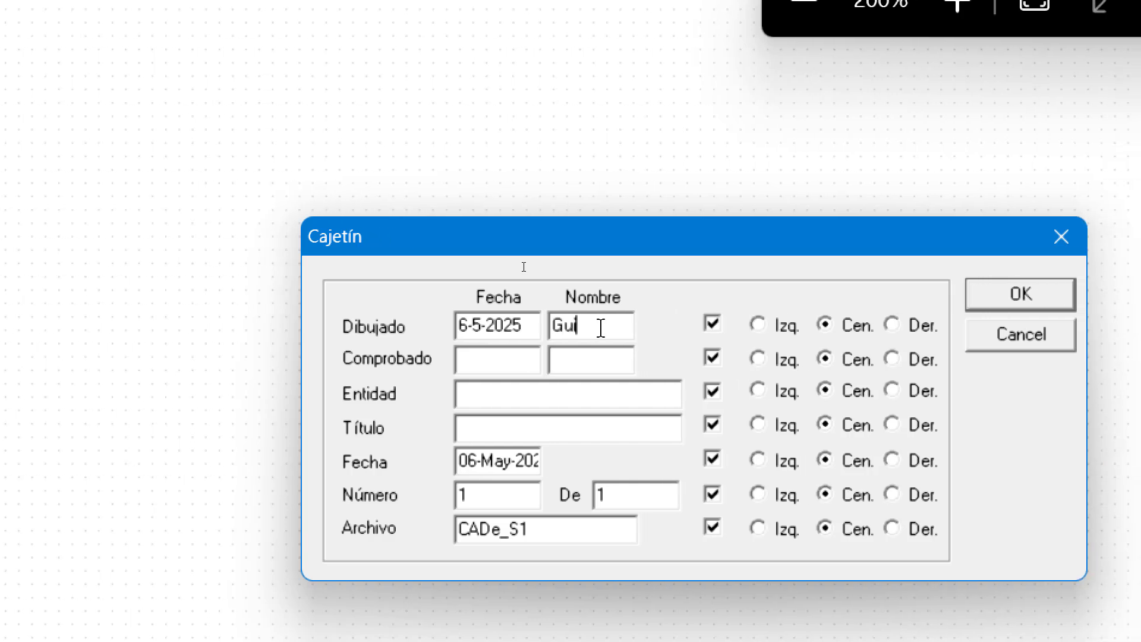
{"action": "type", "text": " V"}
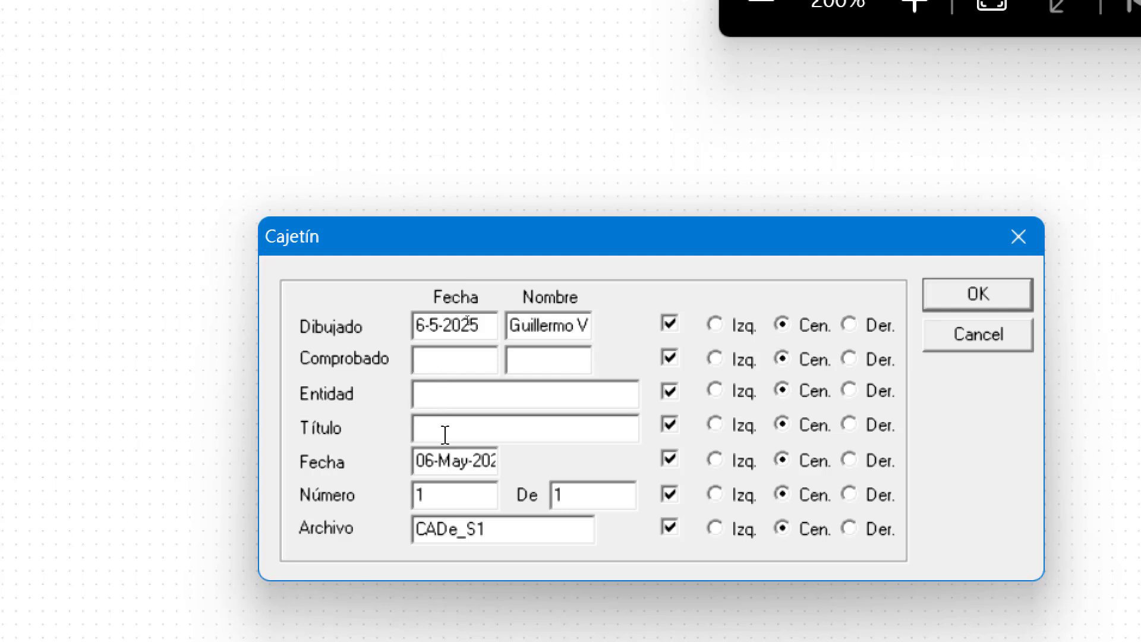
Enter Compuertas Logicas as the drawing's title in the title block data
{"action": "type", "text": "Compuet"}
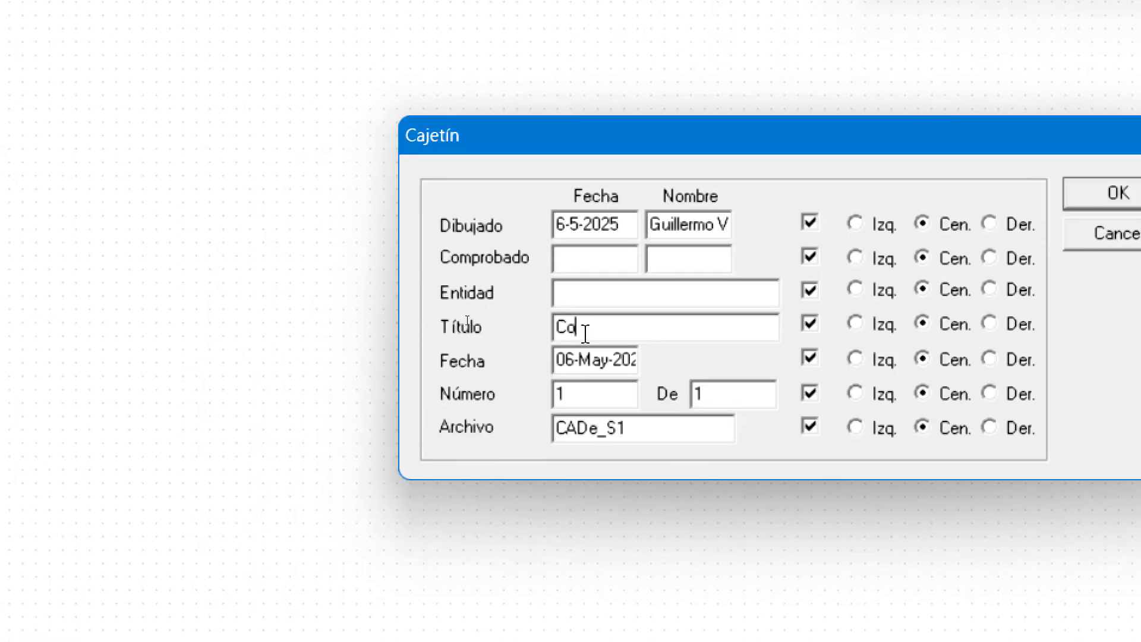
{"action": "type", "text": "rtas Lo"}
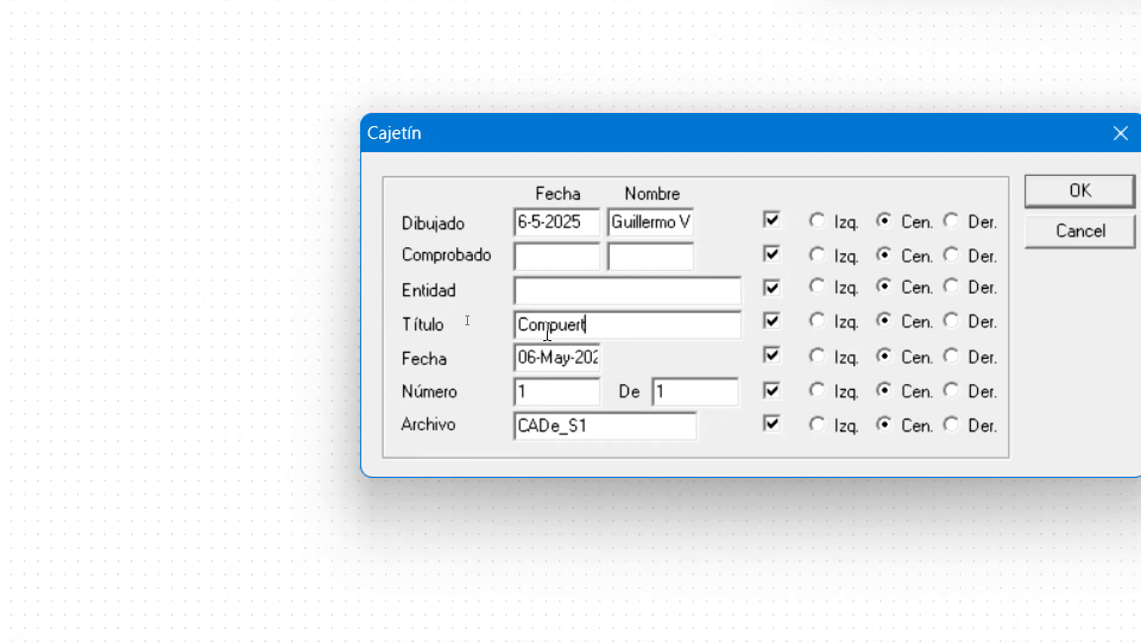
{"action": "type", "text": "gicas"}
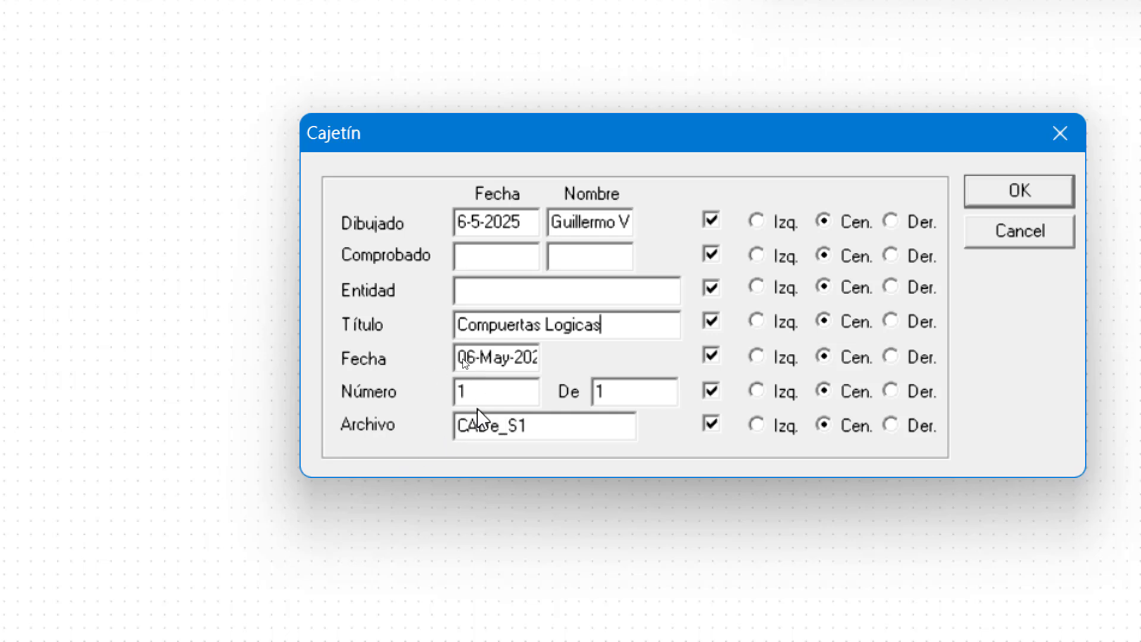
Replace the Archivo entry of the title block with comp_logicas and accept the title block data
{"action": "left_click_drag", "start_coordinate": [594, 423], "coordinate": [409, 411]}
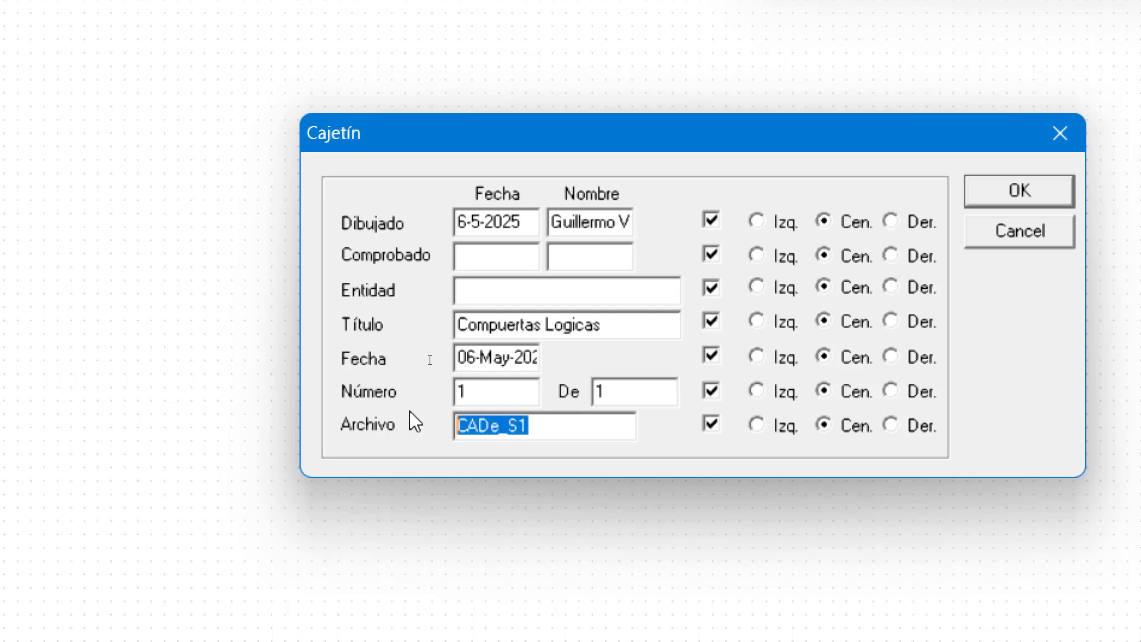
{"action": "type", "text": "comp"}
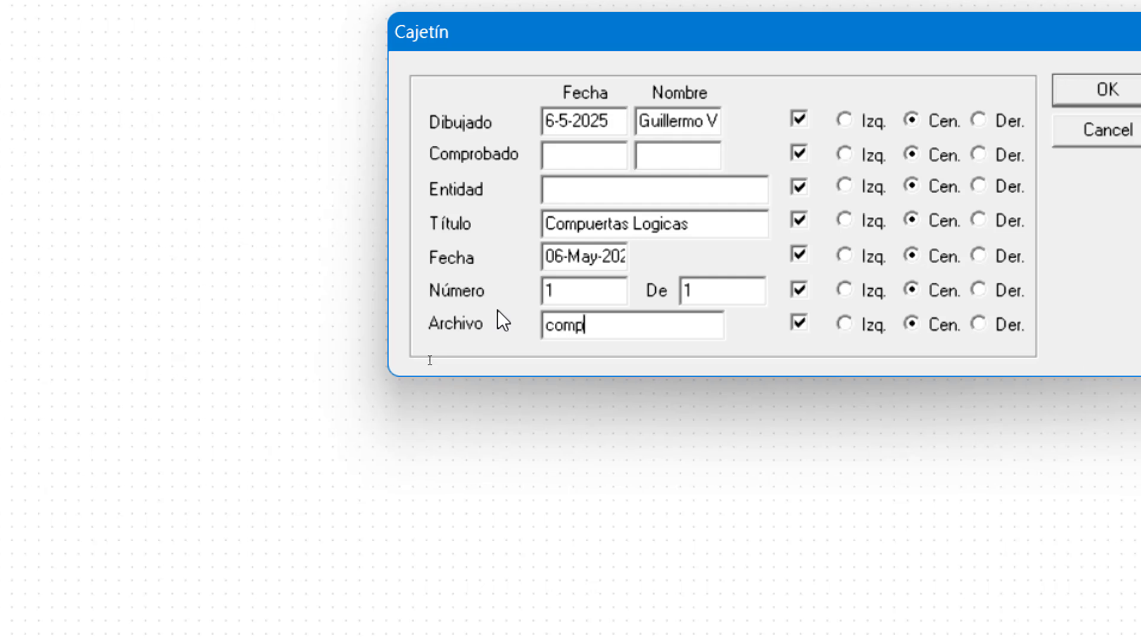
{"action": "type", "text": "_logi"}
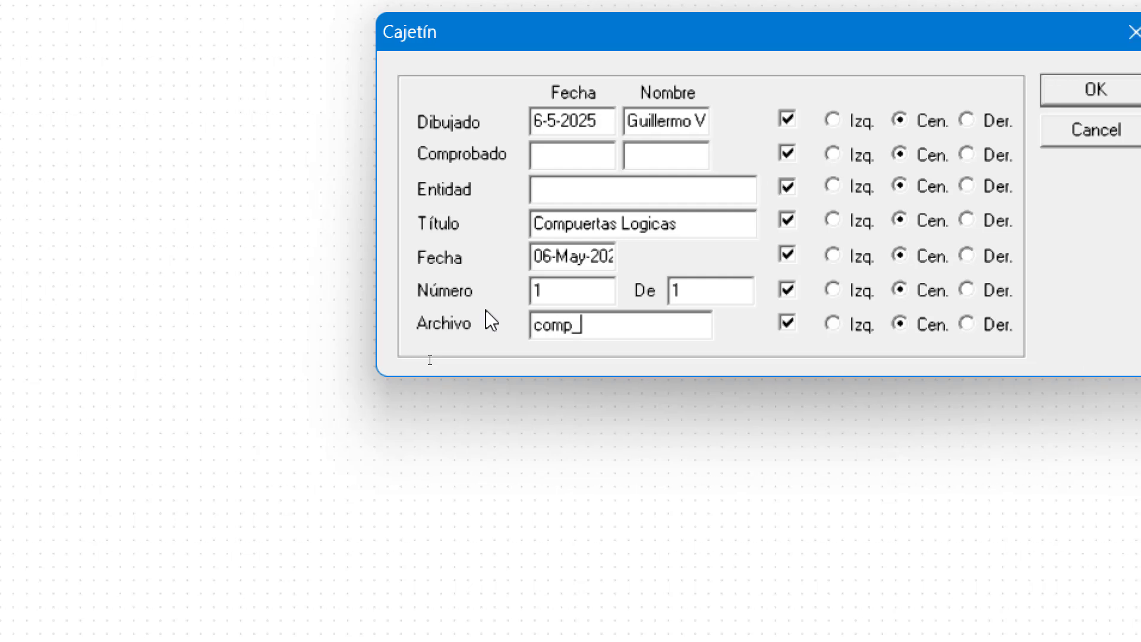
{"action": "type", "text": "cas"}
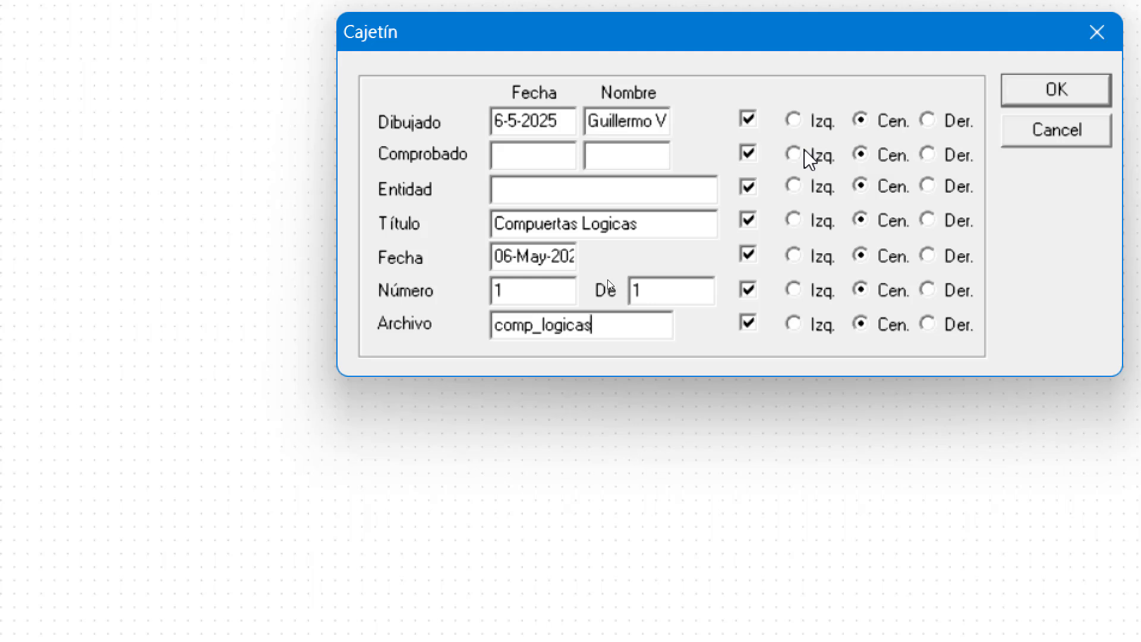
{"action": "left_click", "coordinate": [1044, 92]}
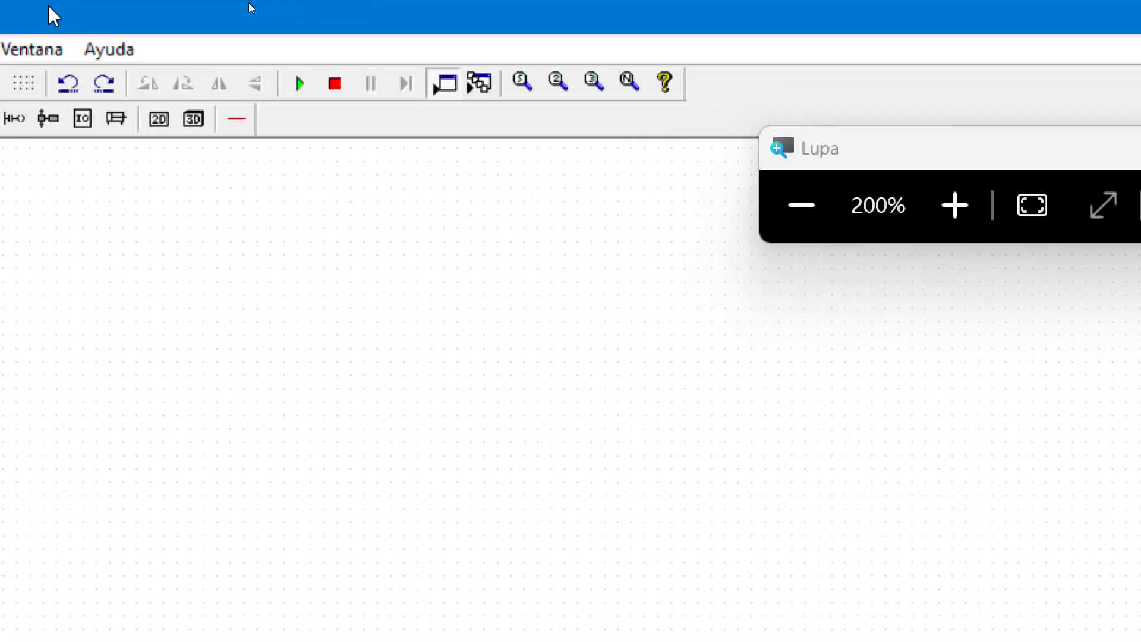
Review the configuration's format, printing, simulation speed and display options and close it without changing anything
{"action": "left_click", "coordinate": [41, 50]}
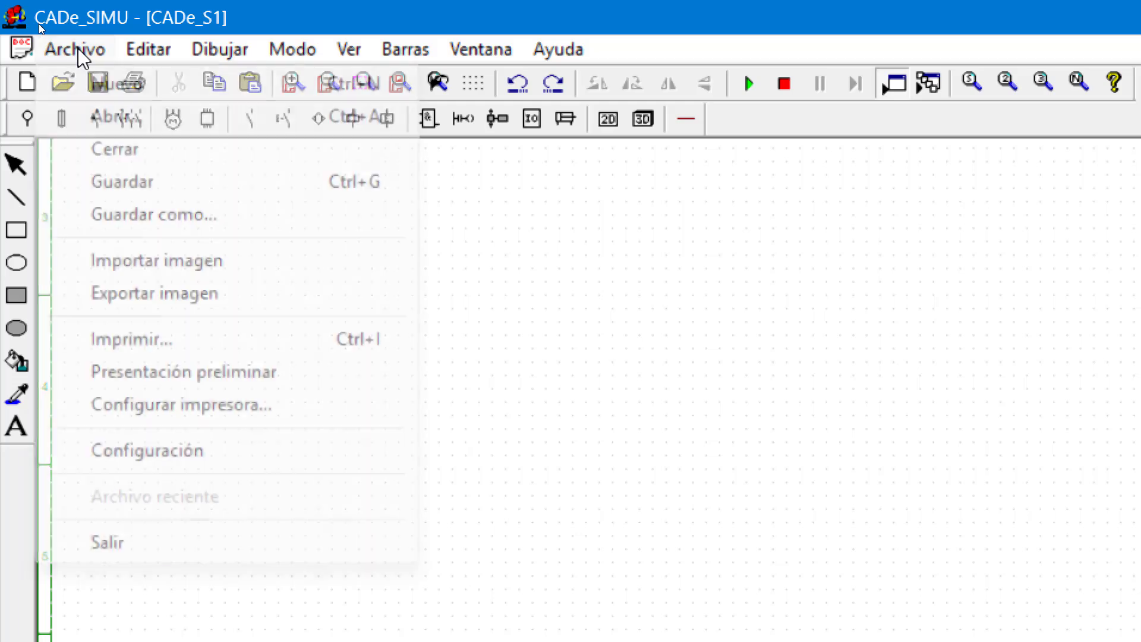
{"action": "left_click", "coordinate": [198, 470]}
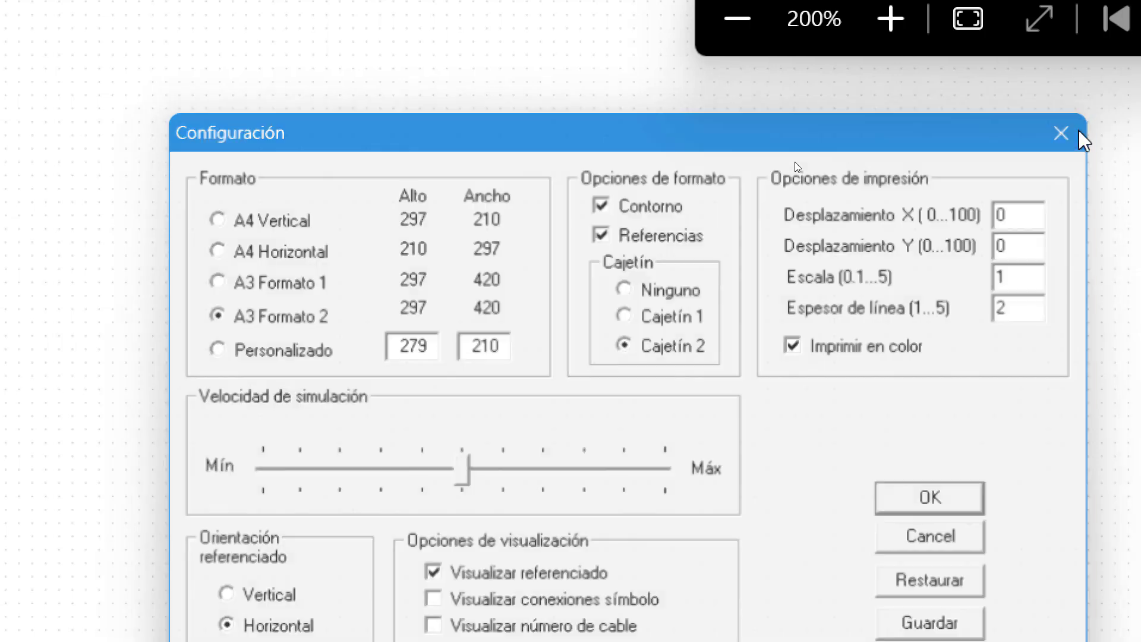
{"action": "left_click", "coordinate": [1062, 133]}
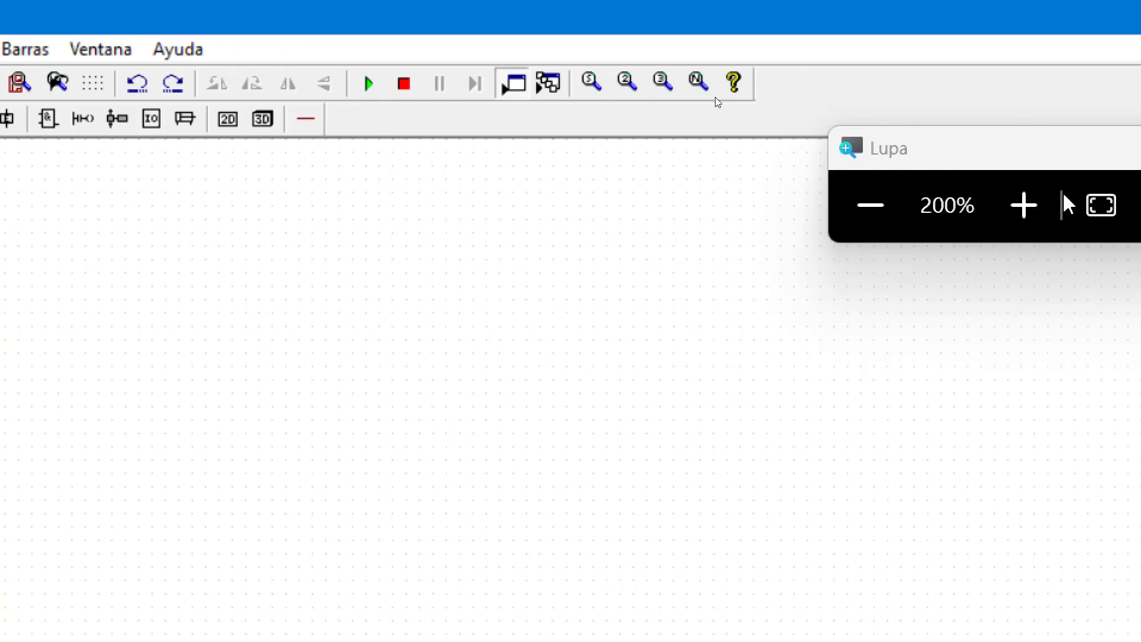
{"action": "left_click", "coordinate": [1024, 205]}
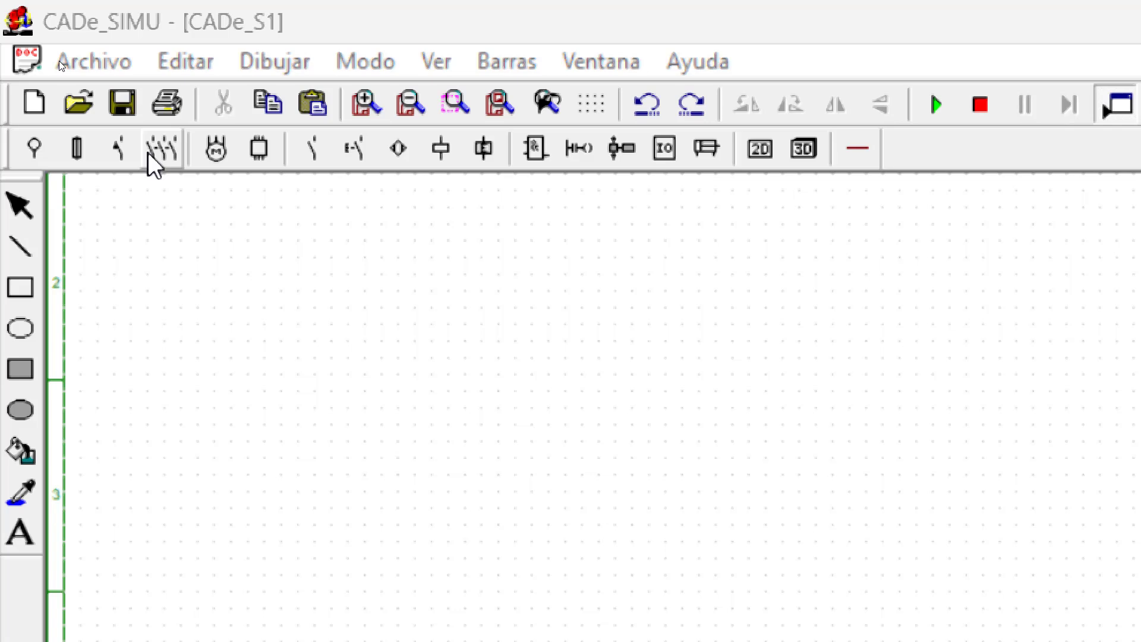
Place a single positive supply terminal near the sheet's upper left corner
{"action": "left_click", "coordinate": [535, 158]}
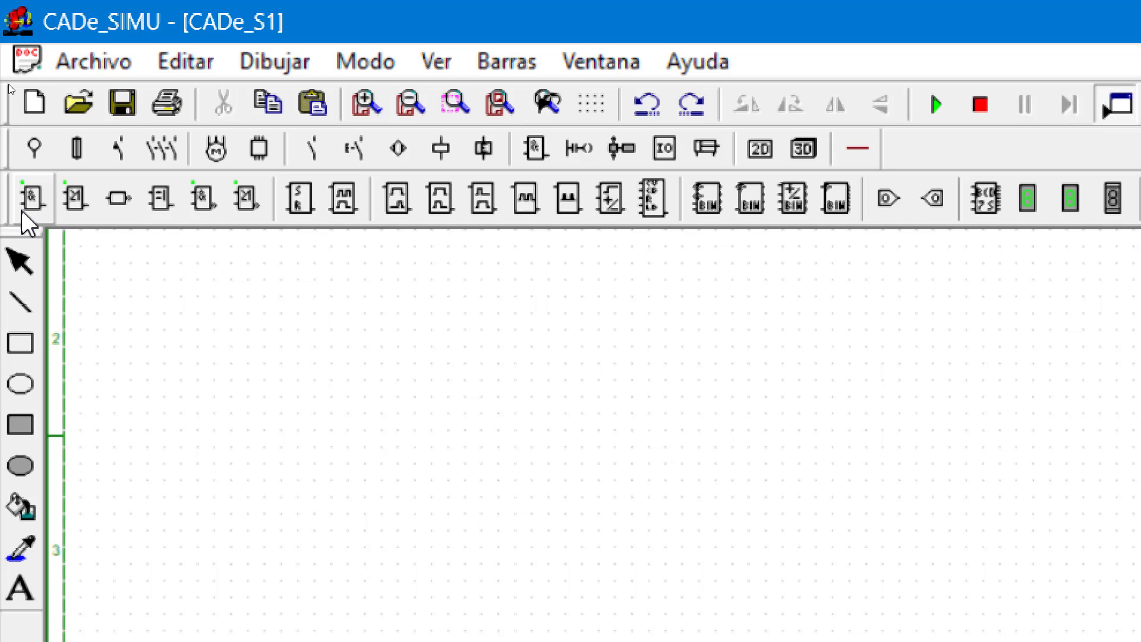
{"action": "left_click", "coordinate": [26, 159]}
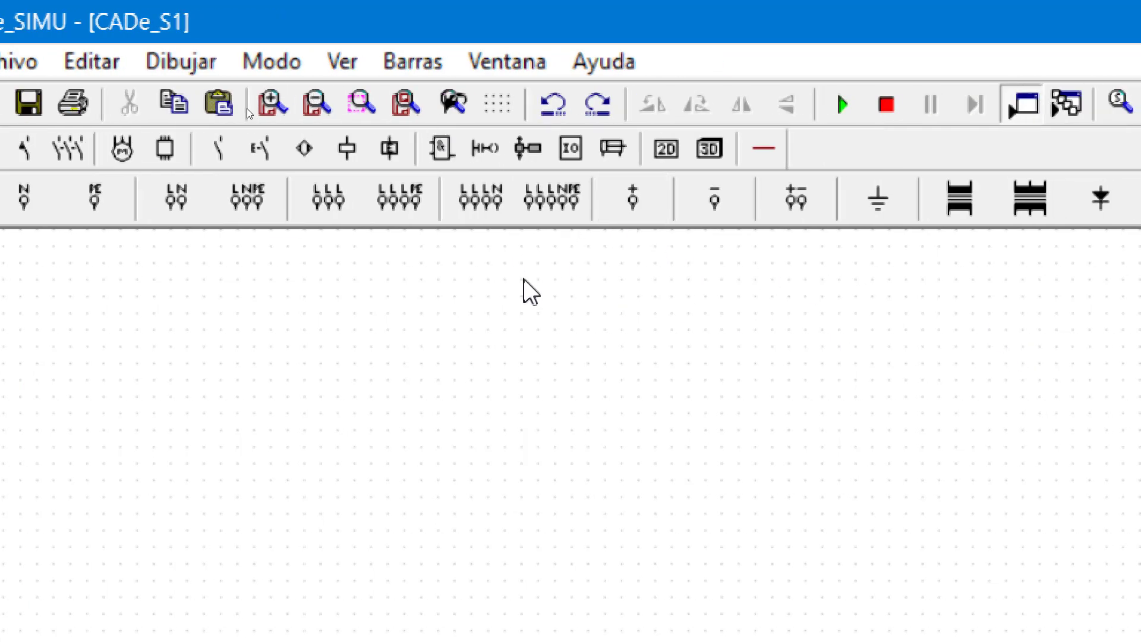
{"action": "left_click", "coordinate": [632, 202]}
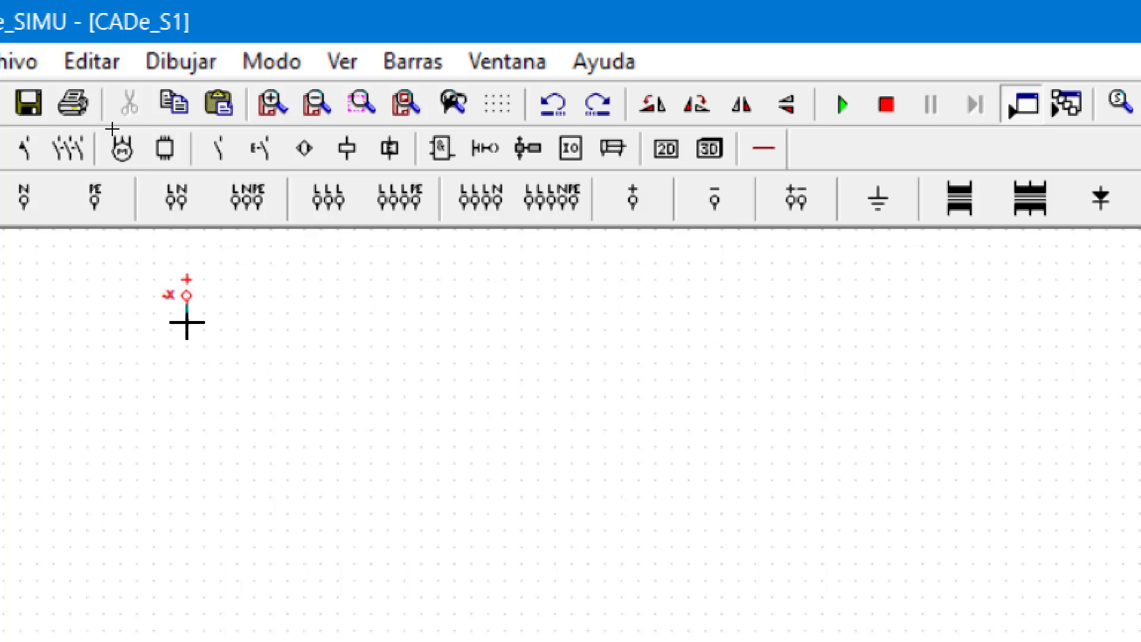
{"action": "left_click", "coordinate": [186, 322]}
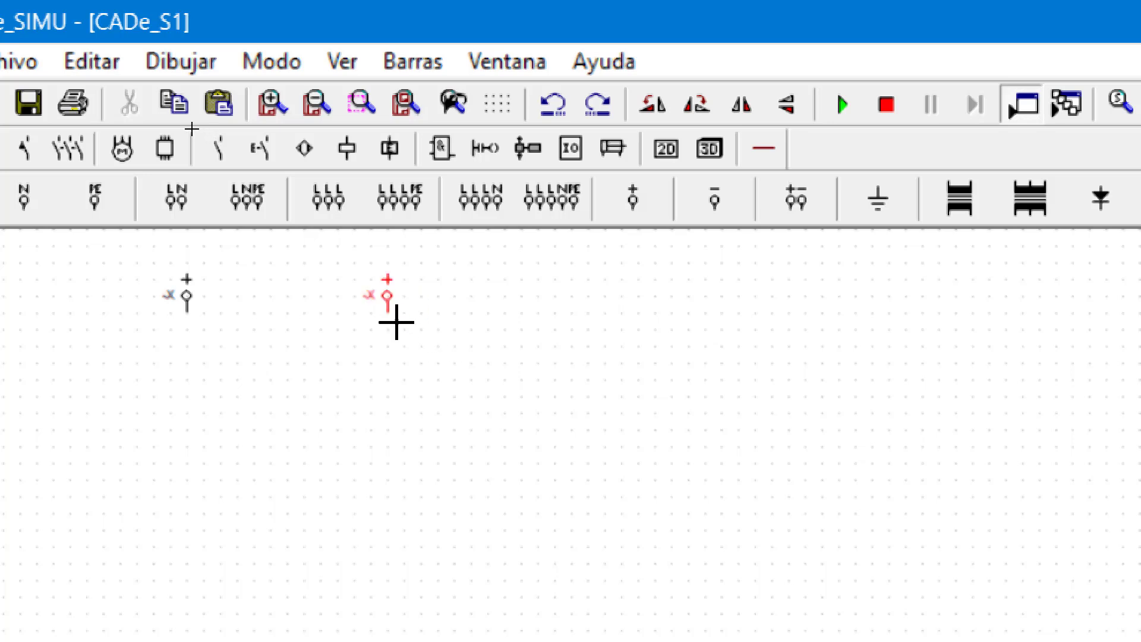
{"action": "key", "text": "Escape"}
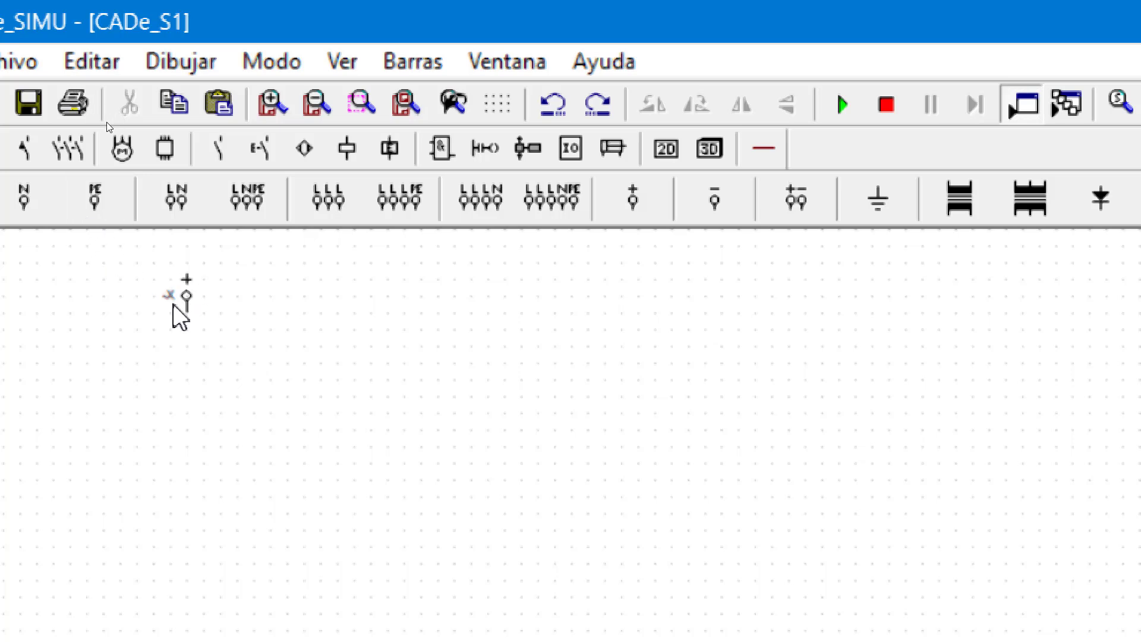
Place a negative supply terminal level with the positive one and move it farther away to widen the gap between them
{"action": "left_click", "coordinate": [723, 220]}
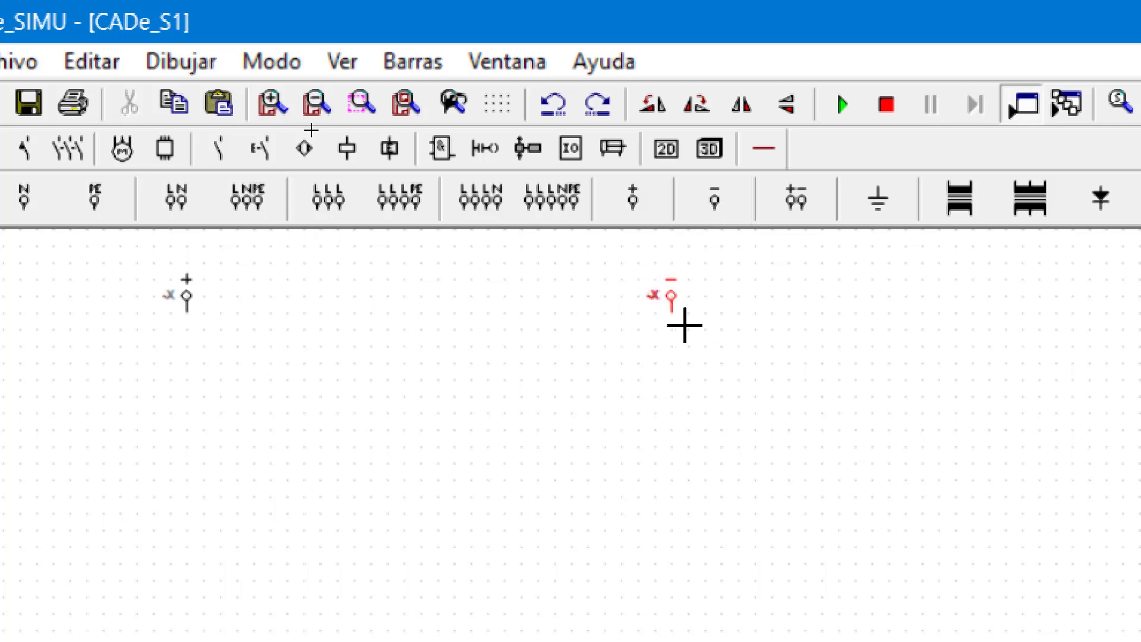
{"action": "left_click", "coordinate": [685, 325]}
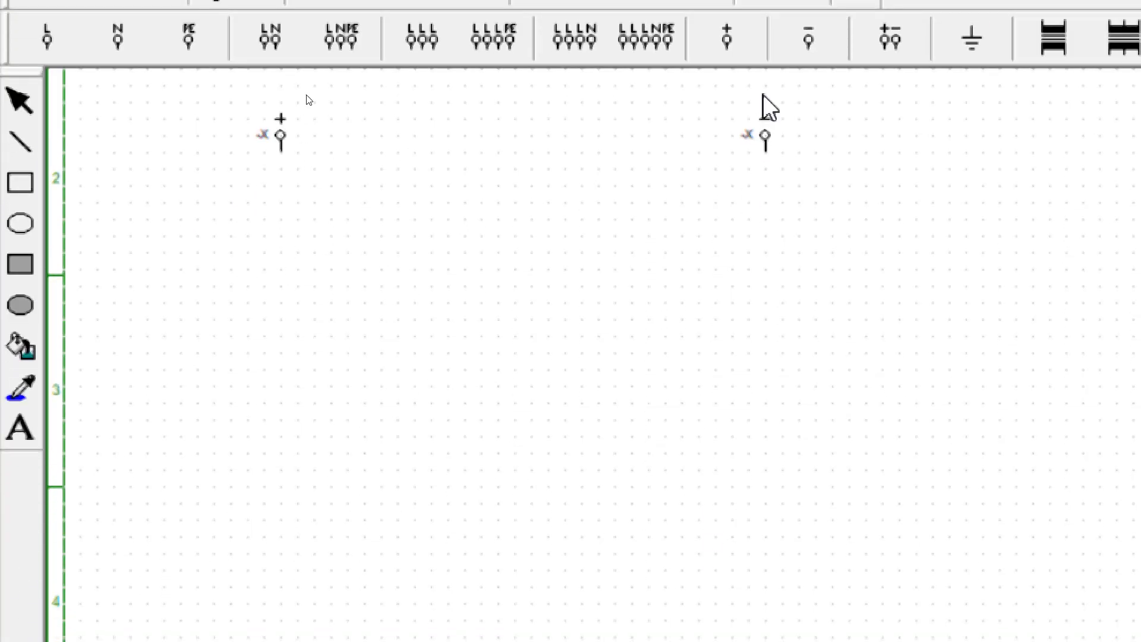
{"action": "left_click_drag", "start_coordinate": [771, 143], "coordinate": [999, 152]}
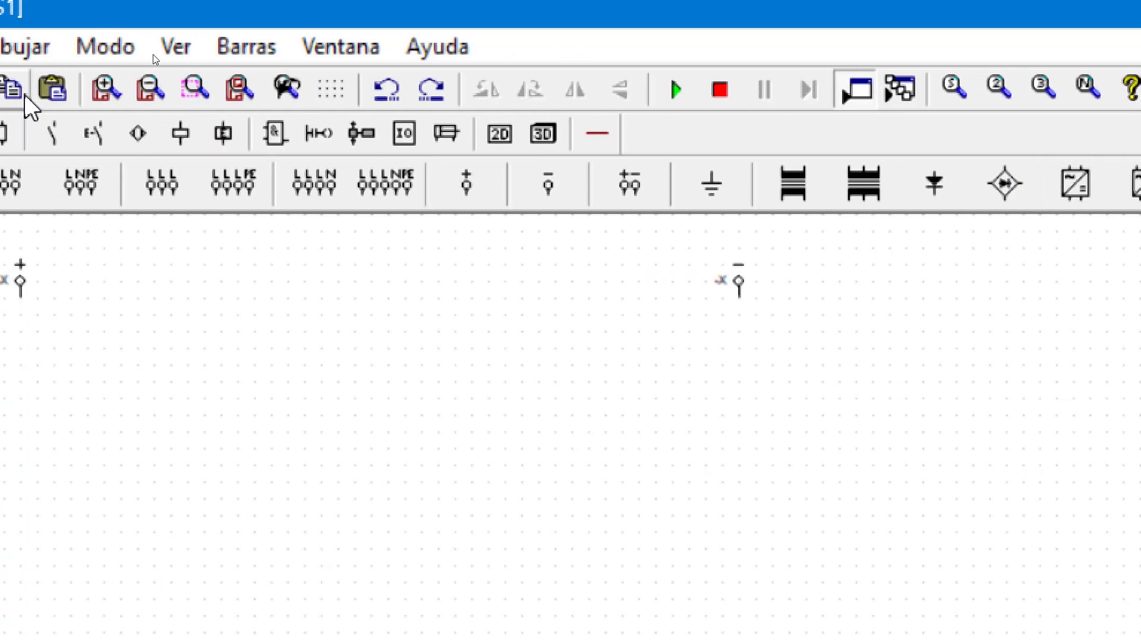
Draw a vertical positive cable from the positive supply terminal down to just past the middle of row 3
{"action": "left_click", "coordinate": [601, 137]}
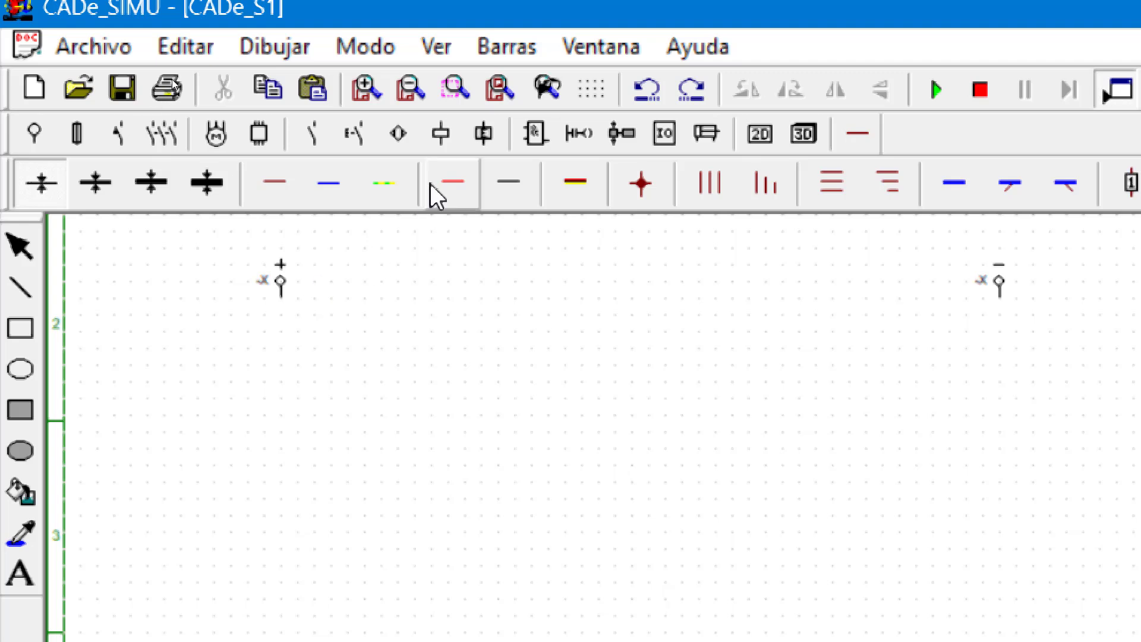
{"action": "left_click", "coordinate": [461, 200]}
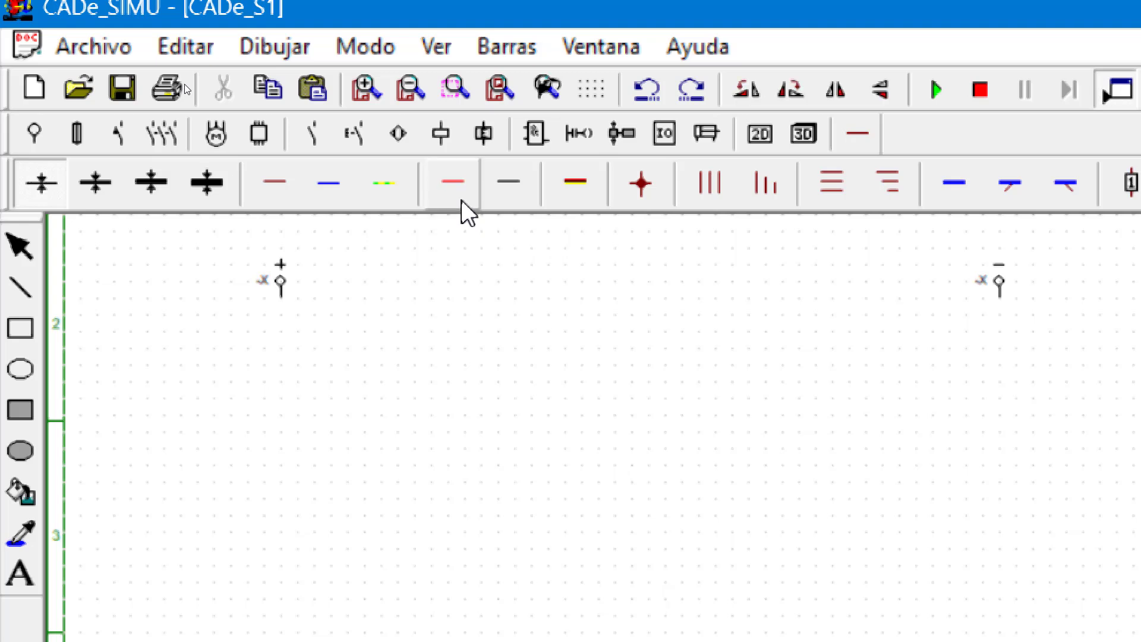
{"action": "left_click", "coordinate": [370, 81]}
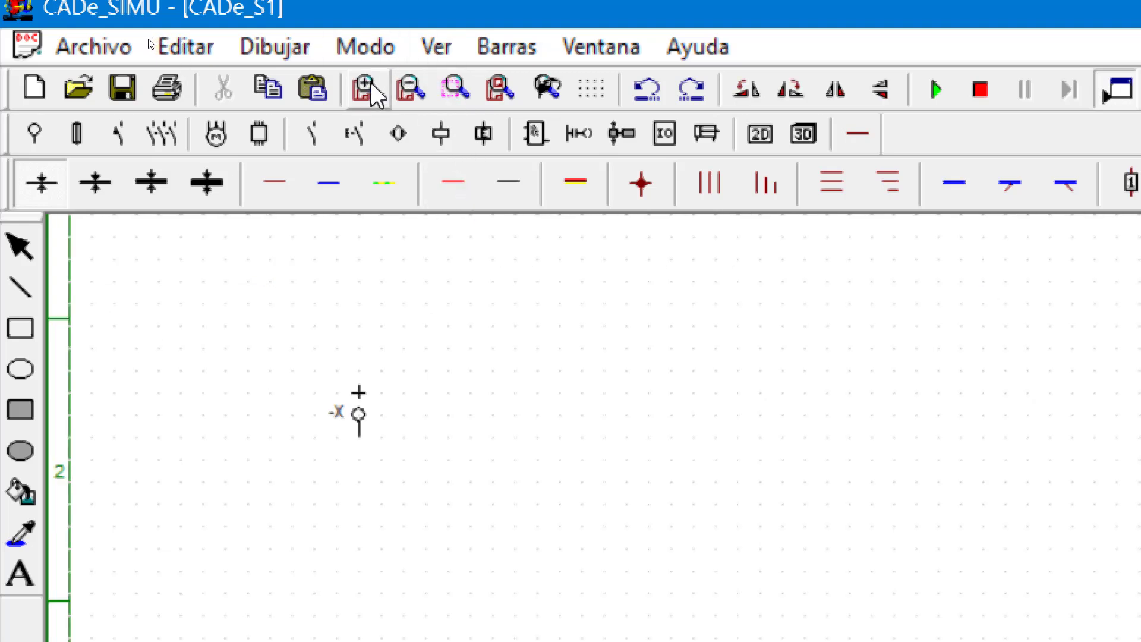
{"action": "left_click", "coordinate": [370, 81]}
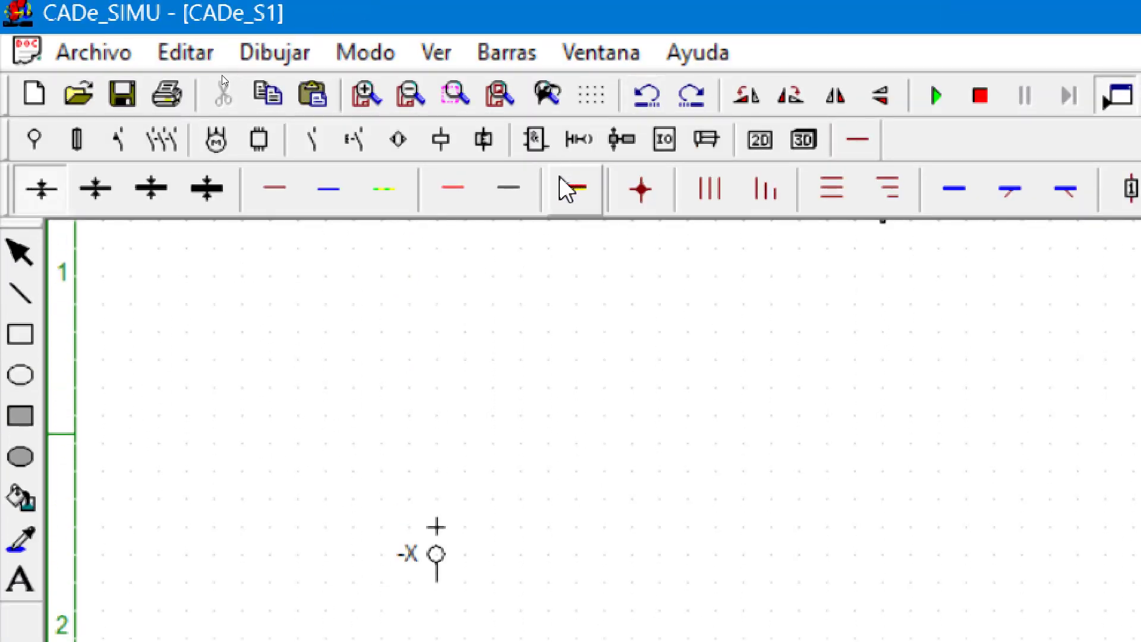
{"action": "left_click", "coordinate": [566, 4]}
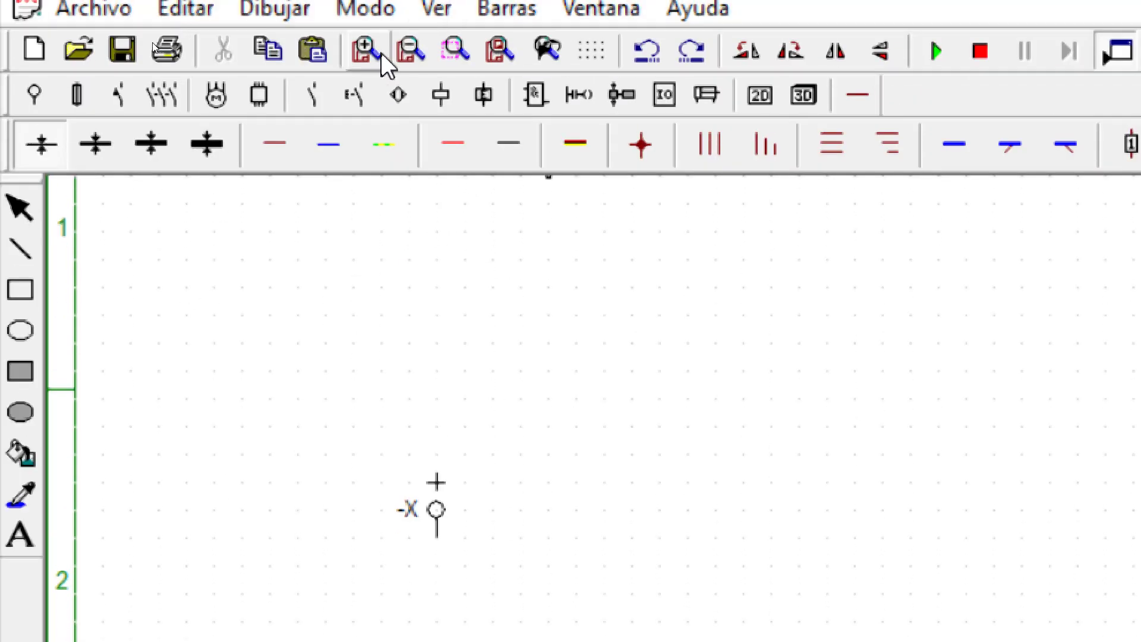
{"action": "left_click", "coordinate": [369, 48]}
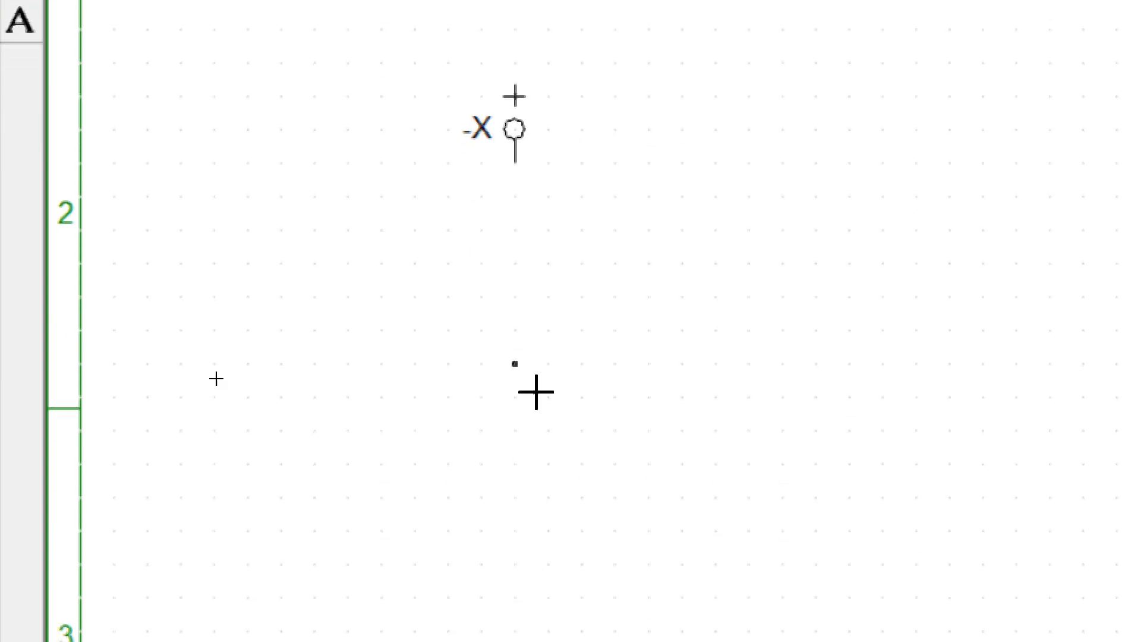
{"action": "left_click", "coordinate": [531, 180]}
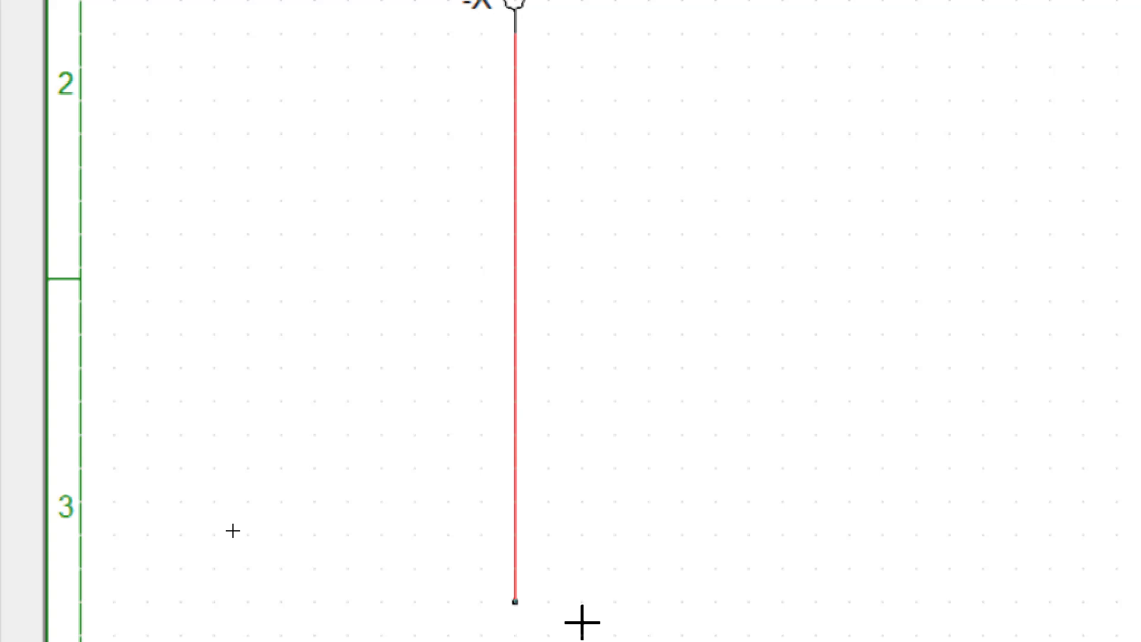
{"action": "left_click", "coordinate": [581, 626]}
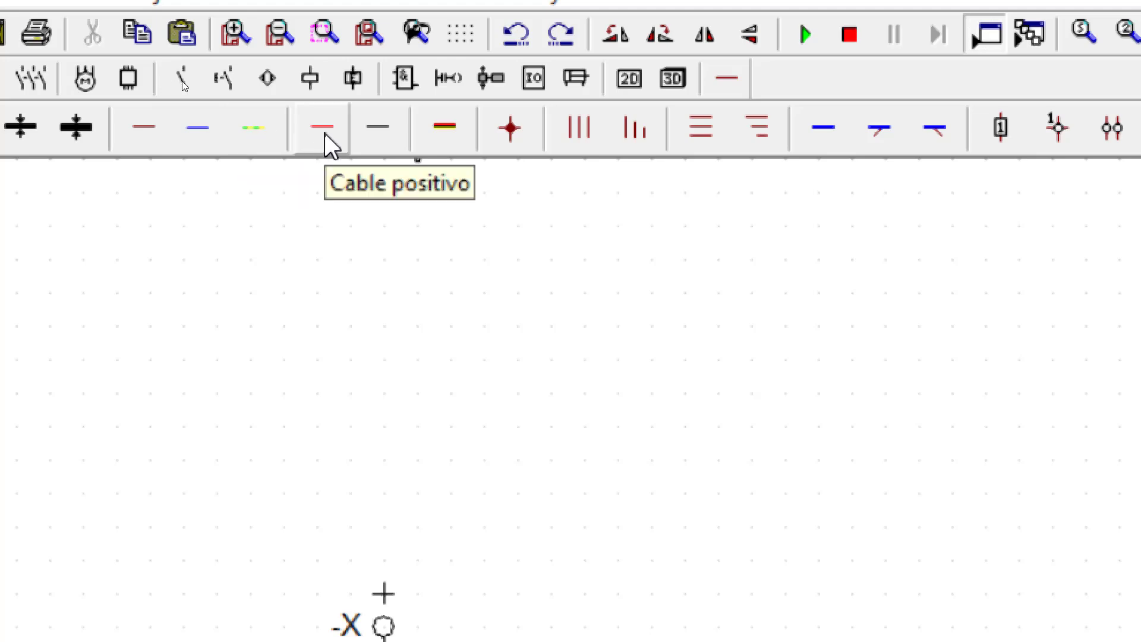
Draw a negative cable down from the negative supply terminal and delete the stray positive cable beside it
{"action": "left_click", "coordinate": [390, 134]}
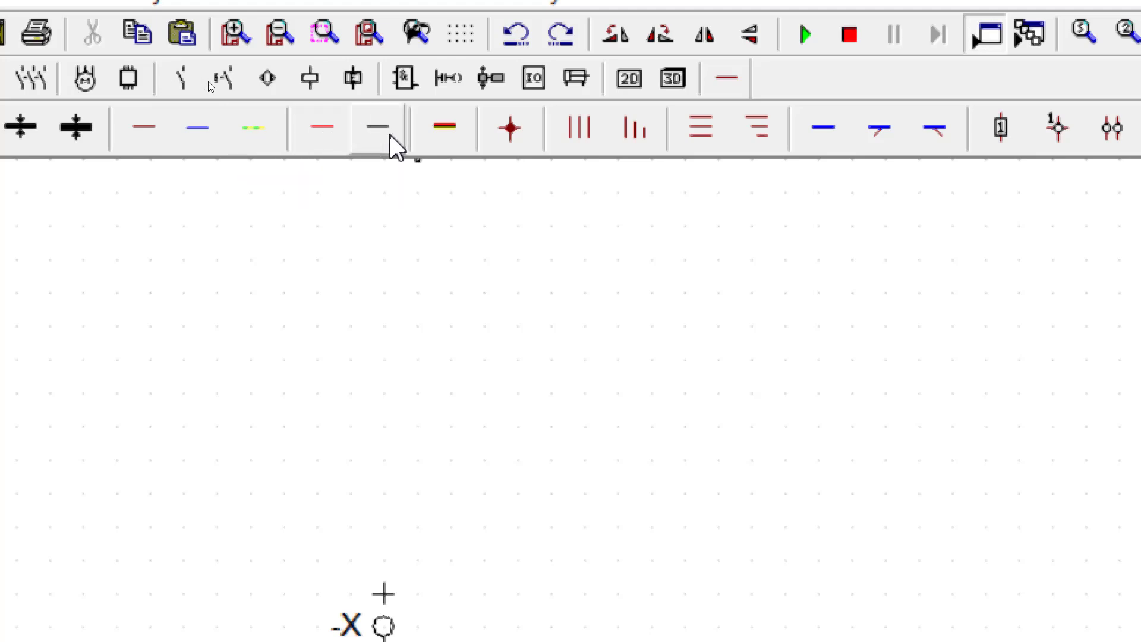
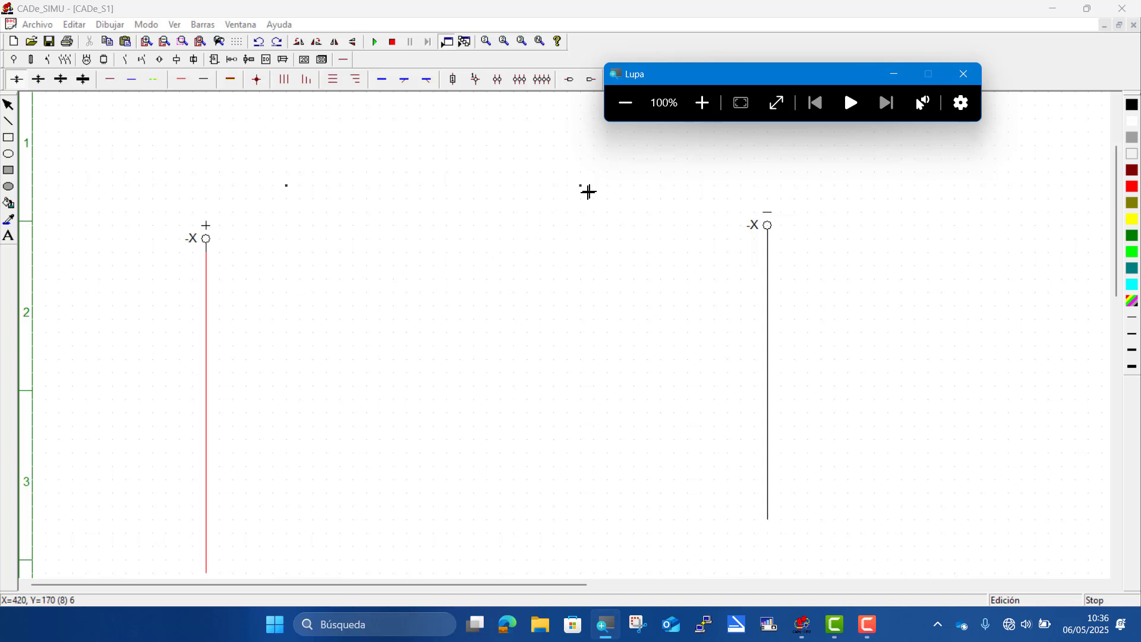
{"action": "left_click", "coordinate": [8, 104]}
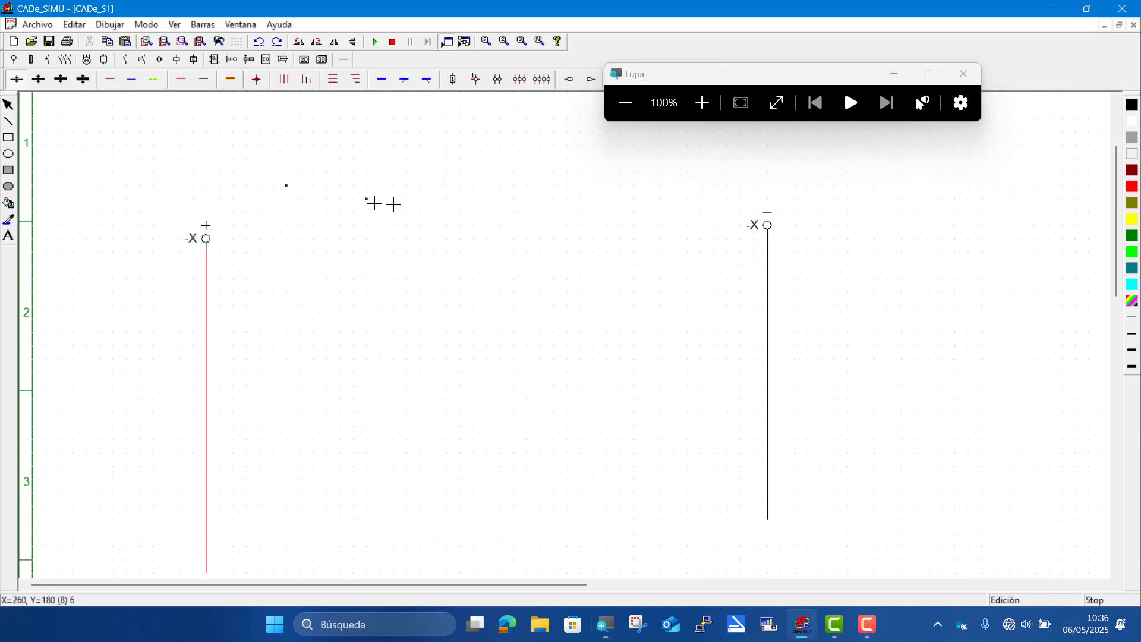
{"action": "mouse_move", "coordinate": [594, 195]}
{"action": "left_mouse_down"}
{"action": "mouse_move", "coordinate": [820, 520]}
{"action": "mouse_move", "coordinate": [922, 572]}
{"action": "left_mouse_up"}
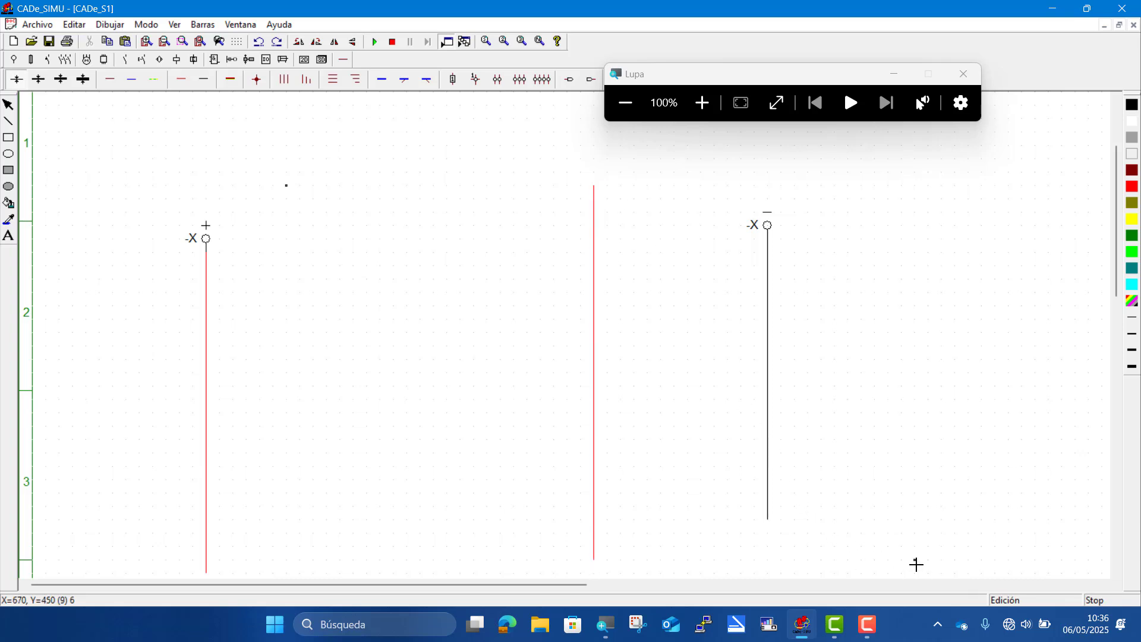
{"action": "key", "text": "Delete"}
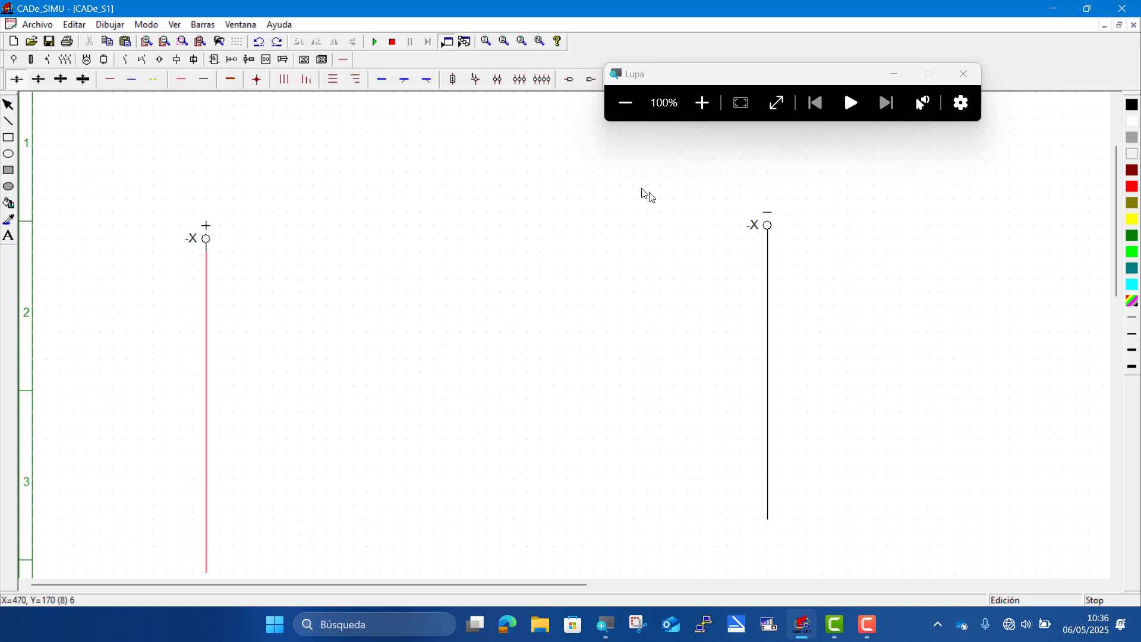
Move the negative supply terminal closer to the positive one and replace its old cable with a new negative cable running down
{"action": "left_click_drag", "start_coordinate": [634, 172], "coordinate": [845, 557]}
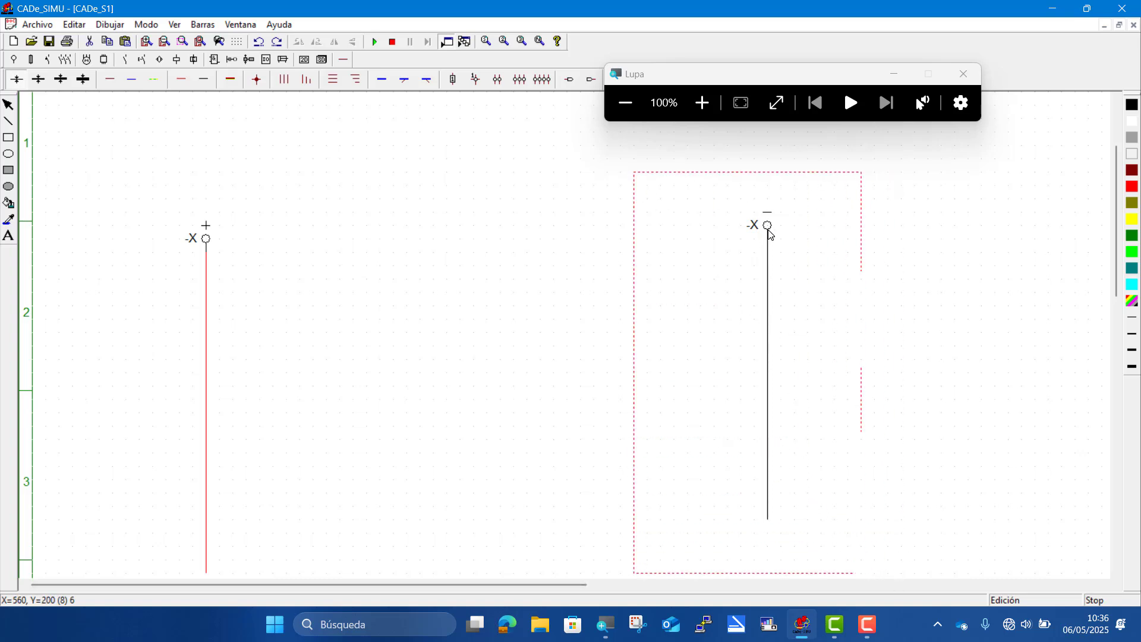
{"action": "left_click_drag", "start_coordinate": [770, 235], "coordinate": [545, 243]}
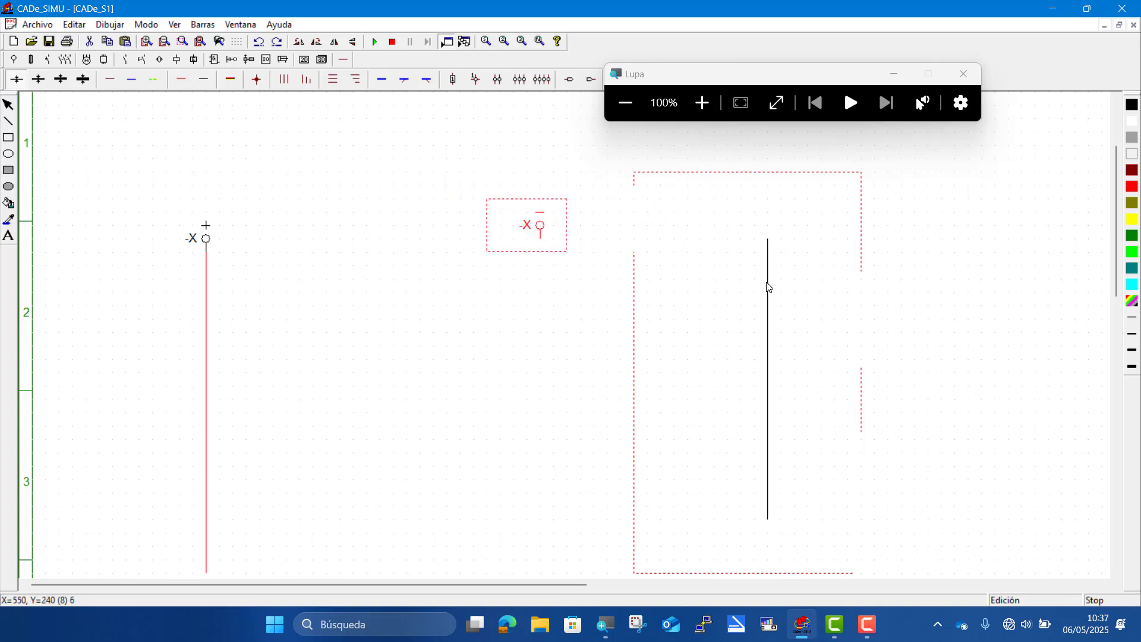
{"action": "left_click", "coordinate": [647, 304]}
{"action": "mouse_move", "coordinate": [686, 200]}
{"action": "left_mouse_down"}
{"action": "mouse_move", "coordinate": [880, 601]}
{"action": "mouse_move", "coordinate": [831, 531]}
{"action": "mouse_move", "coordinate": [751, 365]}
{"action": "mouse_move", "coordinate": [767, 378]}
{"action": "left_mouse_up"}
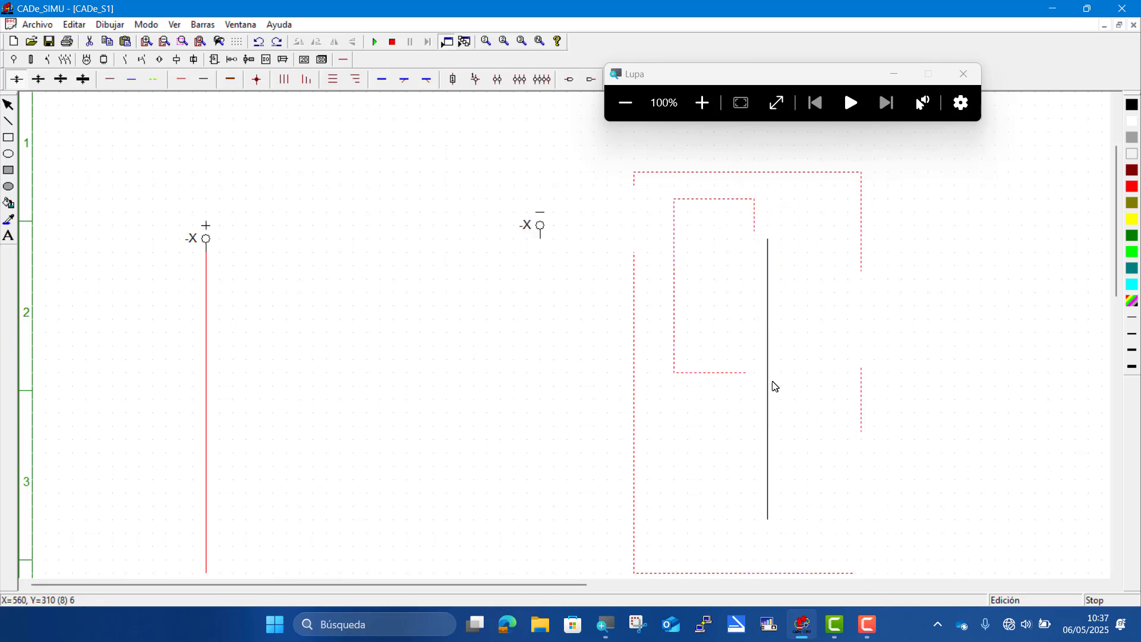
{"action": "key", "text": "Delete"}
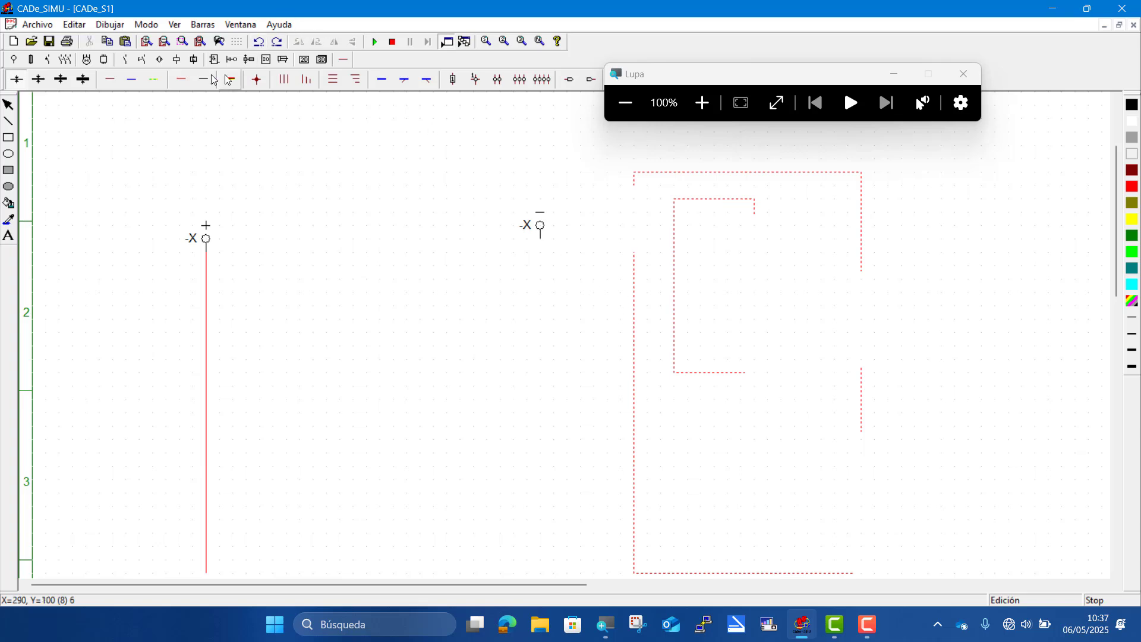
{"action": "left_click", "coordinate": [203, 79]}
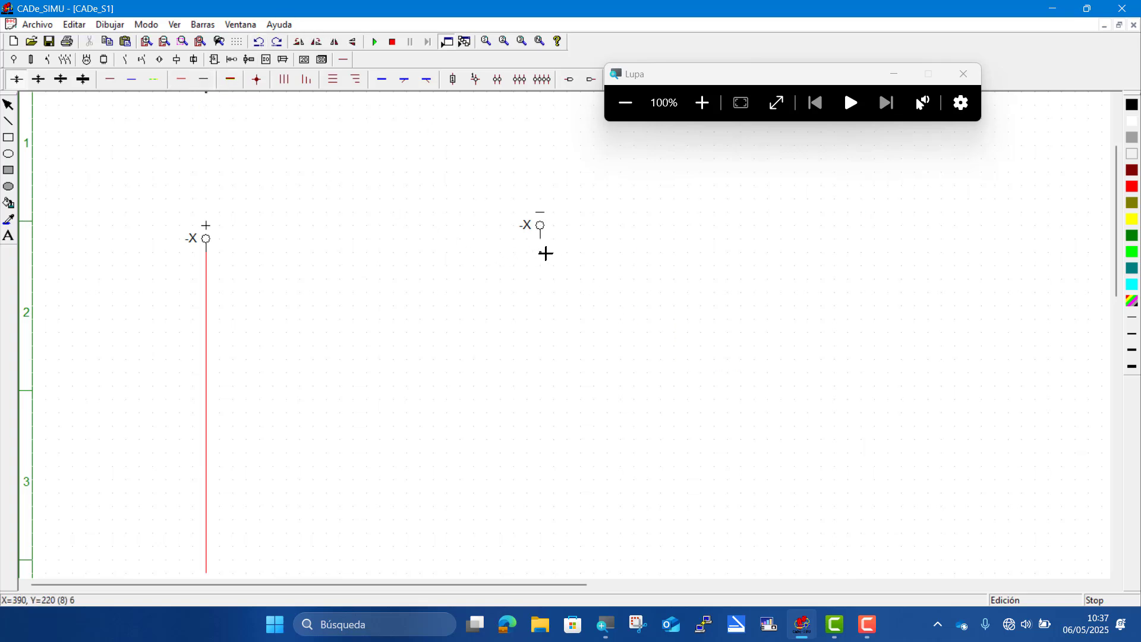
{"action": "left_click_drag", "start_coordinate": [540, 249], "coordinate": [551, 591]}
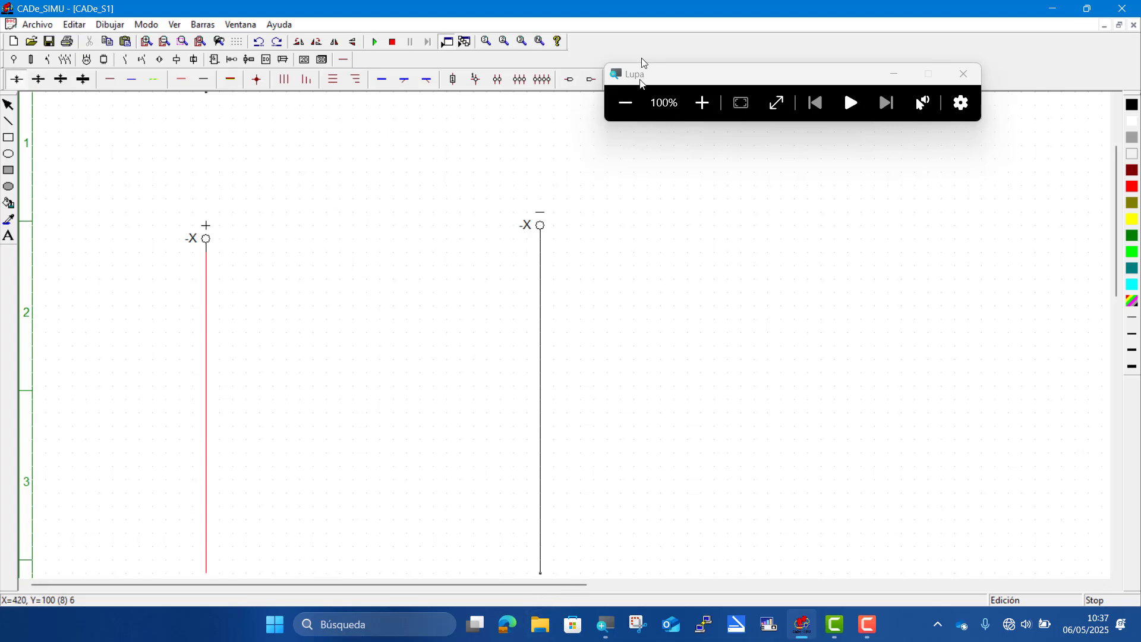
Place a two-input AND gate between the supply terminals and shift it slightly toward the negative terminal
{"action": "left_click", "coordinate": [715, 110]}
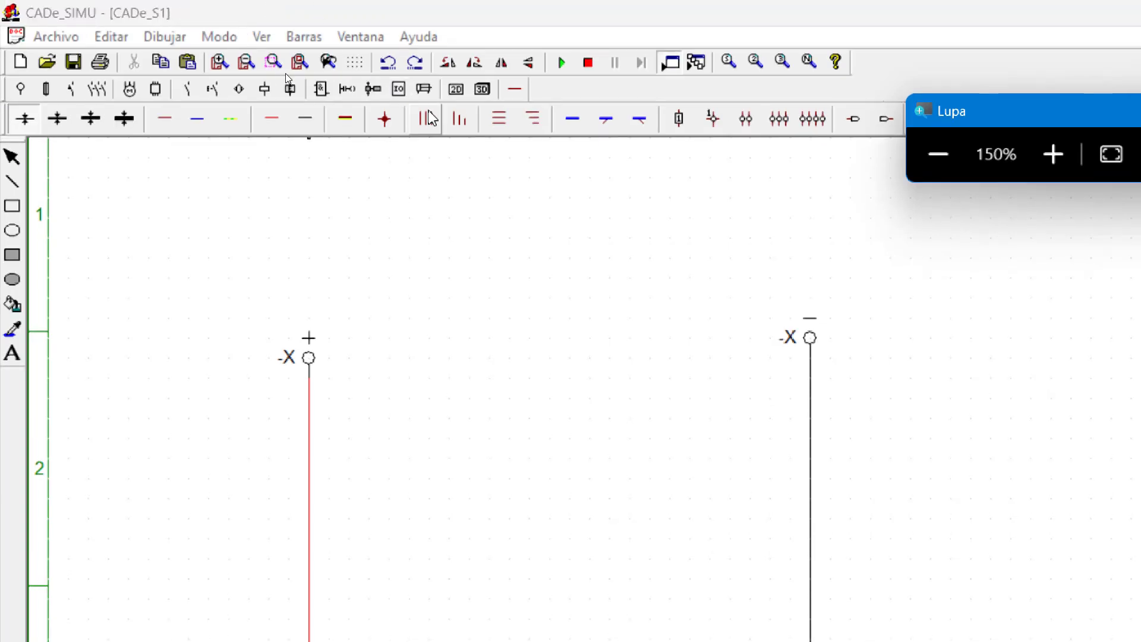
{"action": "left_click", "coordinate": [319, 90]}
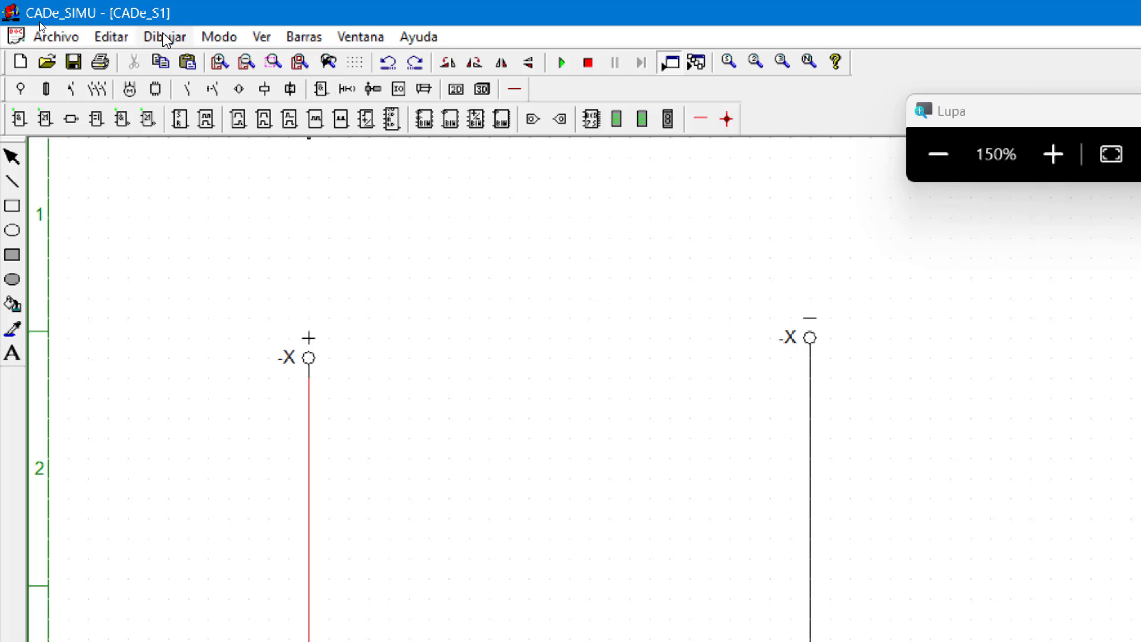
{"action": "left_click", "coordinate": [20, 120]}
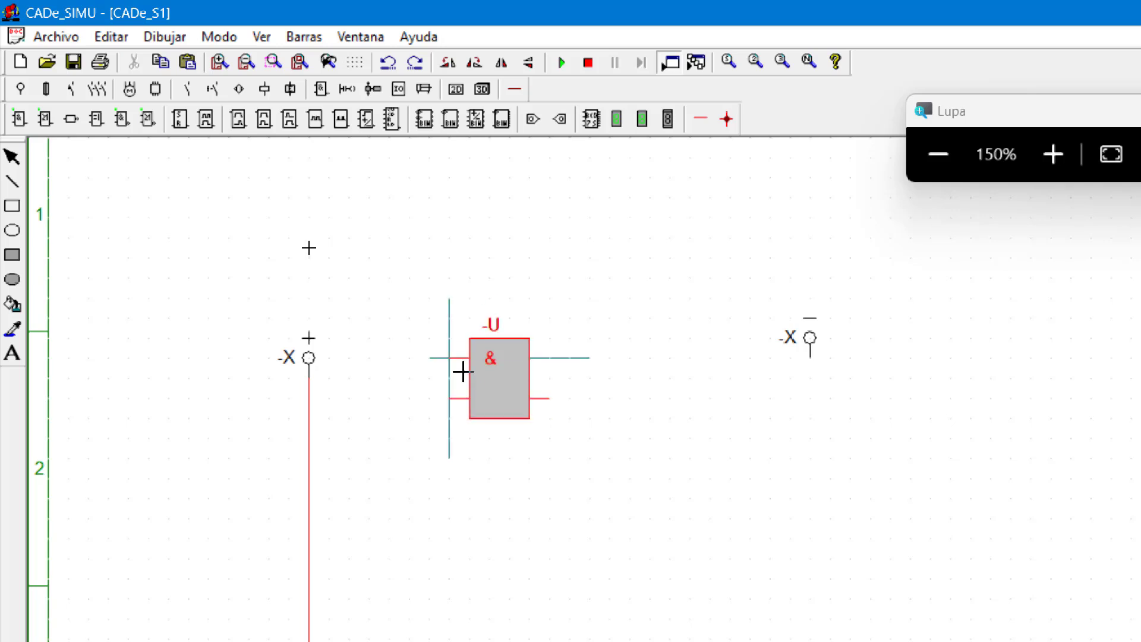
{"action": "left_click", "coordinate": [462, 371]}
{"action": "key", "text": "Escape"}
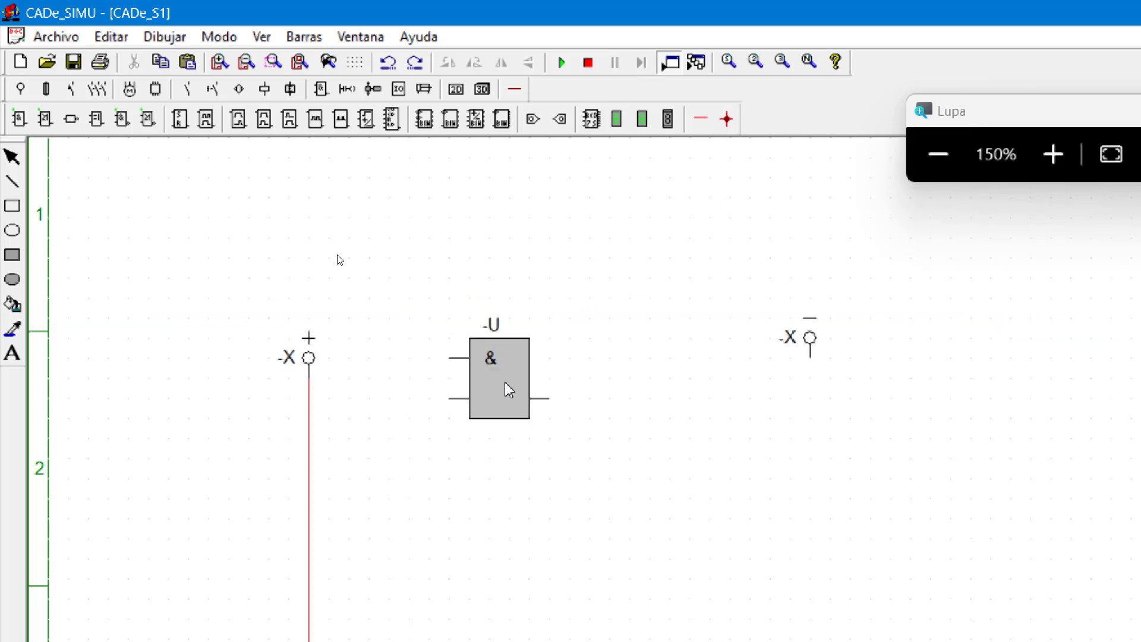
{"action": "left_click_drag", "start_coordinate": [507, 390], "coordinate": [538, 390]}
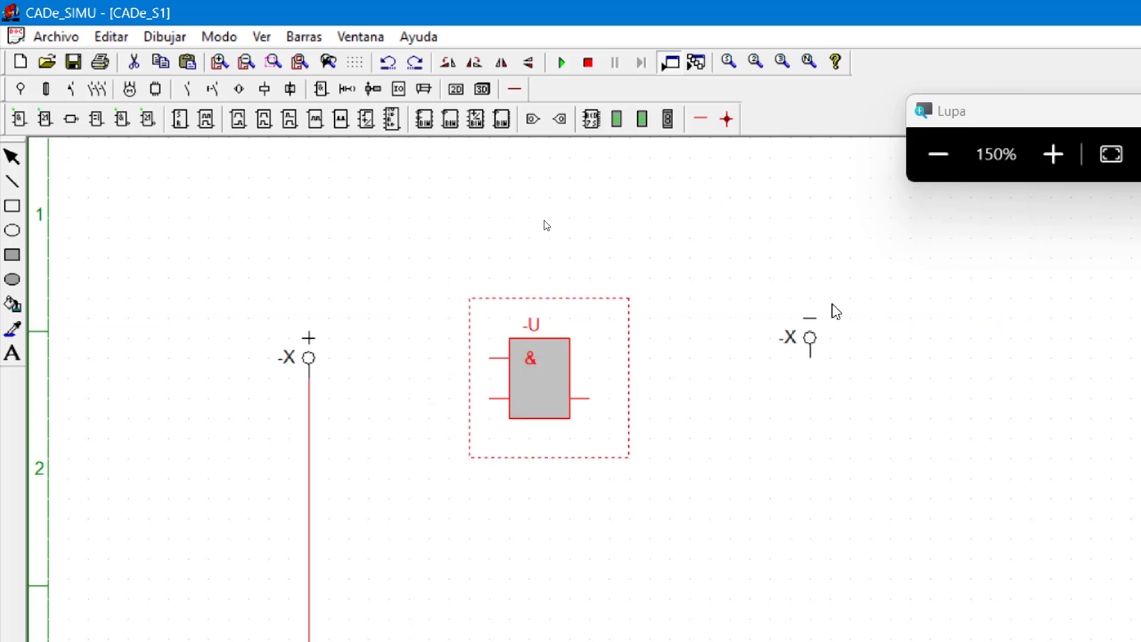
{"action": "left_click", "coordinate": [809, 354]}
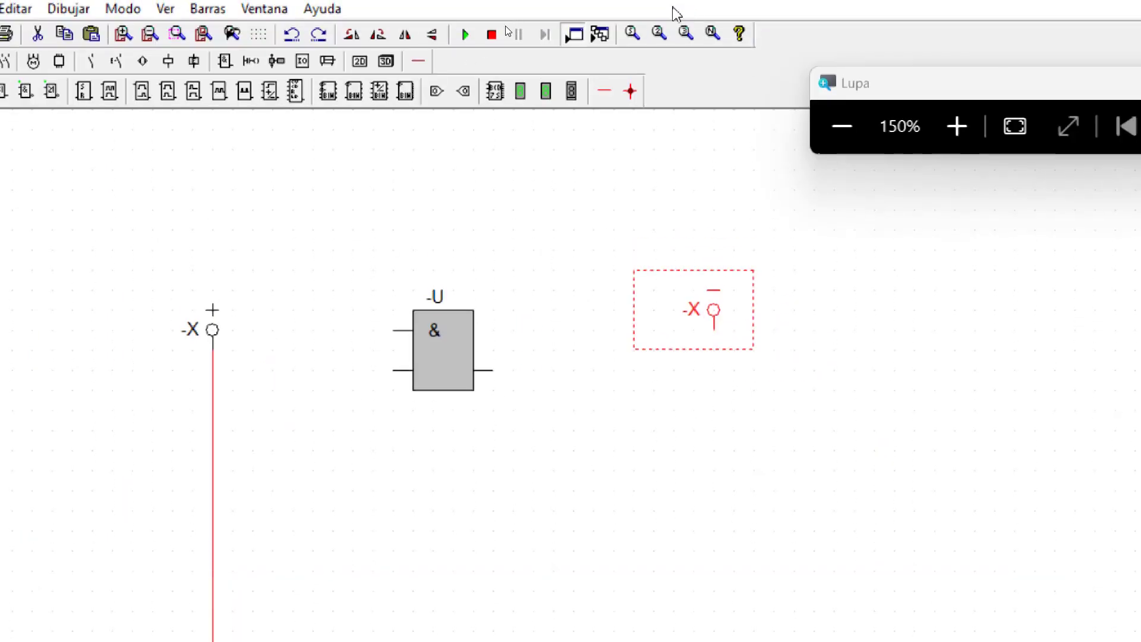
{"action": "left_click", "coordinate": [734, 207]}
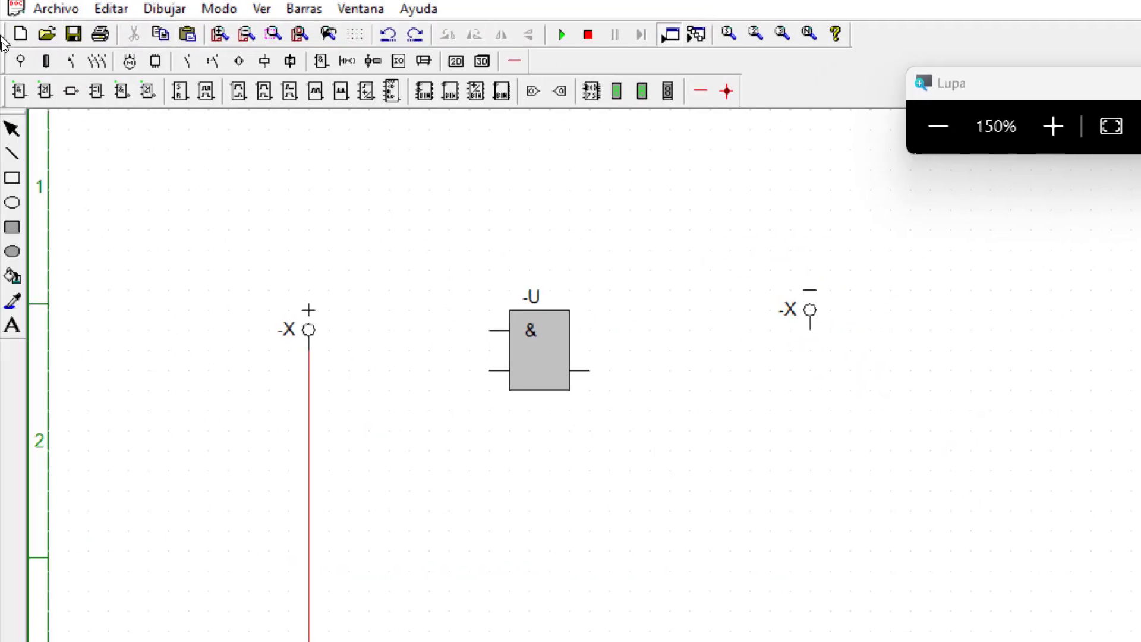
{"action": "left_click", "coordinate": [510, 62]}
{"action": "left_click", "coordinate": [296, 96]}
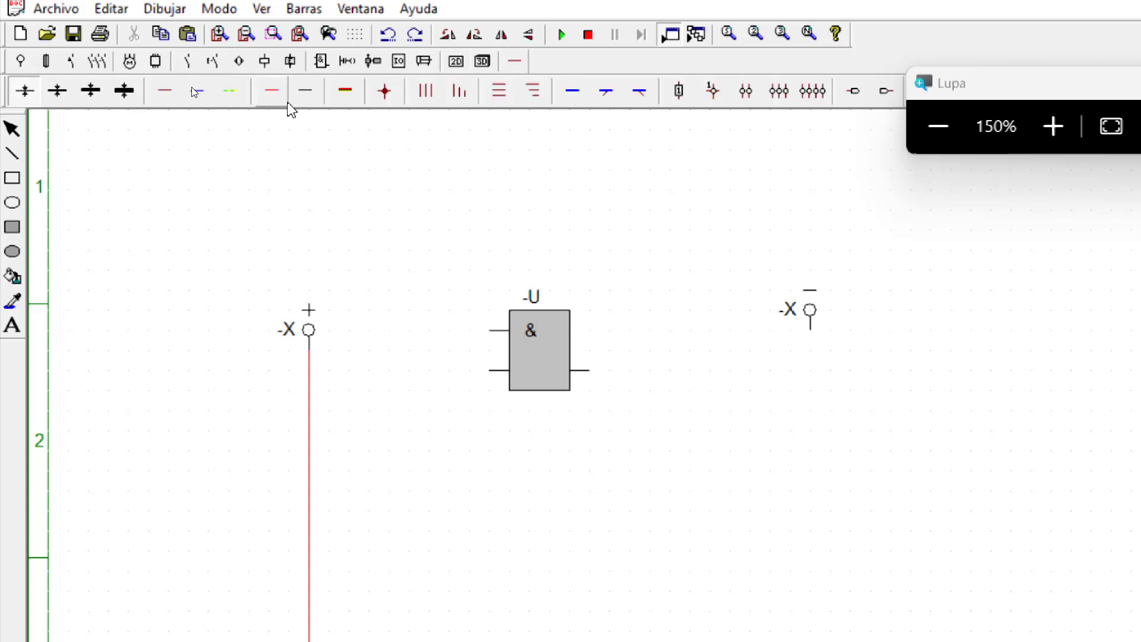
{"action": "left_click_drag", "start_coordinate": [819, 342], "coordinate": [886, 639]}
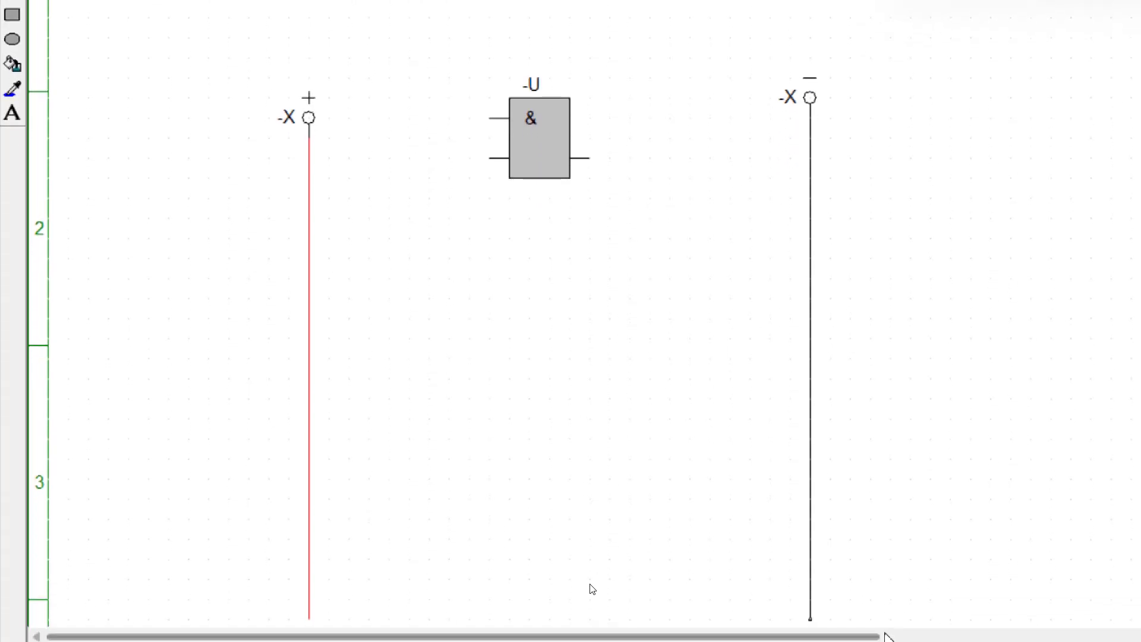
{"action": "key", "text": "Escape"}
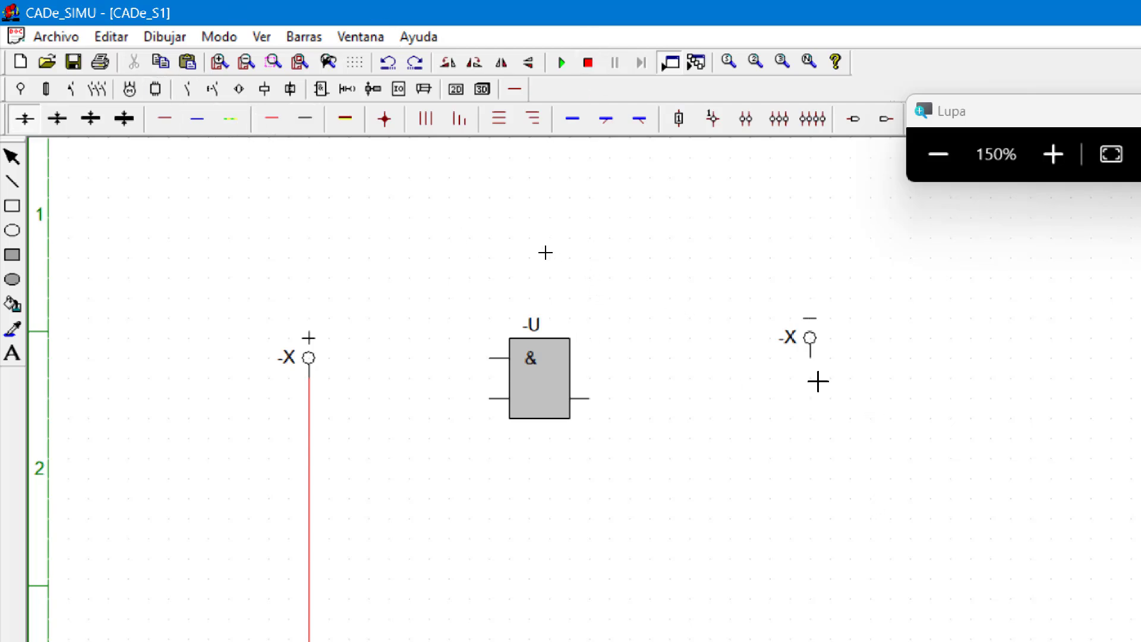
Draw a vertical negative cable from the negative supply terminal down to the lower part of row 3
{"action": "left_click", "coordinate": [305, 118]}
{"action": "left_click_drag", "start_coordinate": [816, 365], "coordinate": [817, 444]}
{"action": "key", "text": "ctrl+z"}
{"action": "left_click_drag", "start_coordinate": [810, 369], "coordinate": [832, 580]}
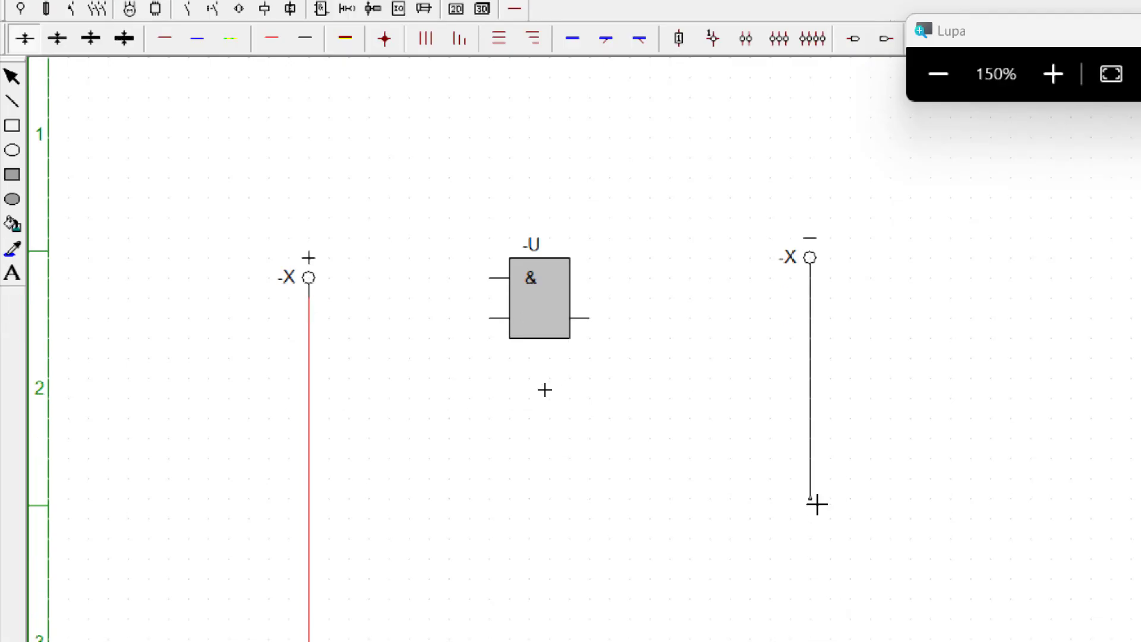
{"action": "left_click_drag", "start_coordinate": [817, 504], "coordinate": [828, 622]}
{"action": "key", "text": "Escape"}
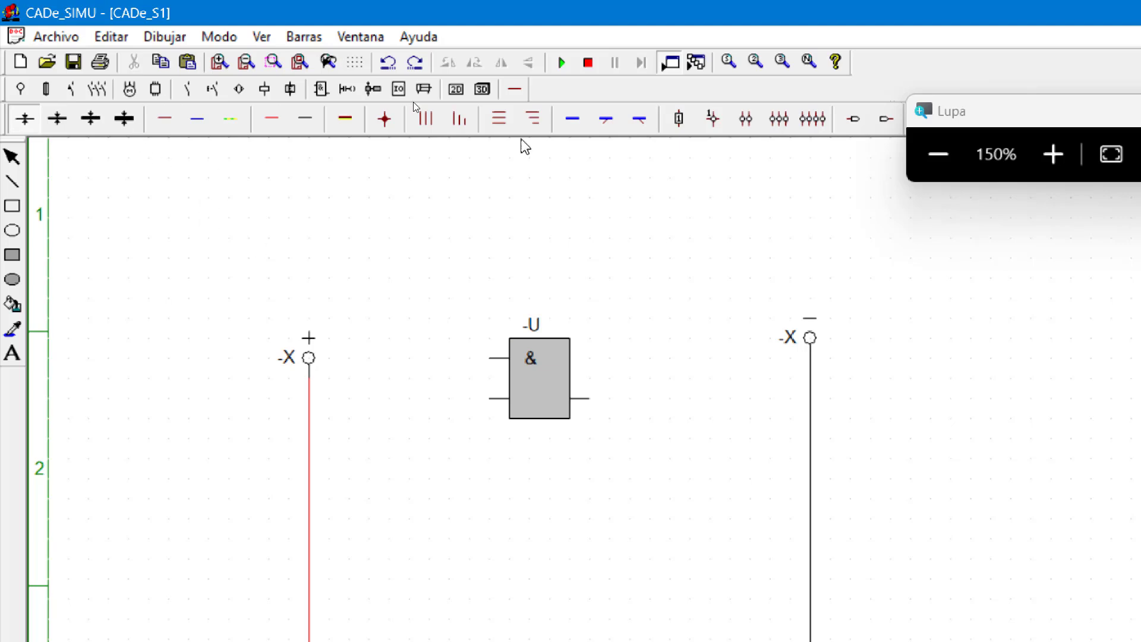
Place two normally open contacts, one above the other, between the positive line and the AND gate
{"action": "left_click", "coordinate": [1037, 177]}
{"action": "left_click", "coordinate": [1040, 181]}
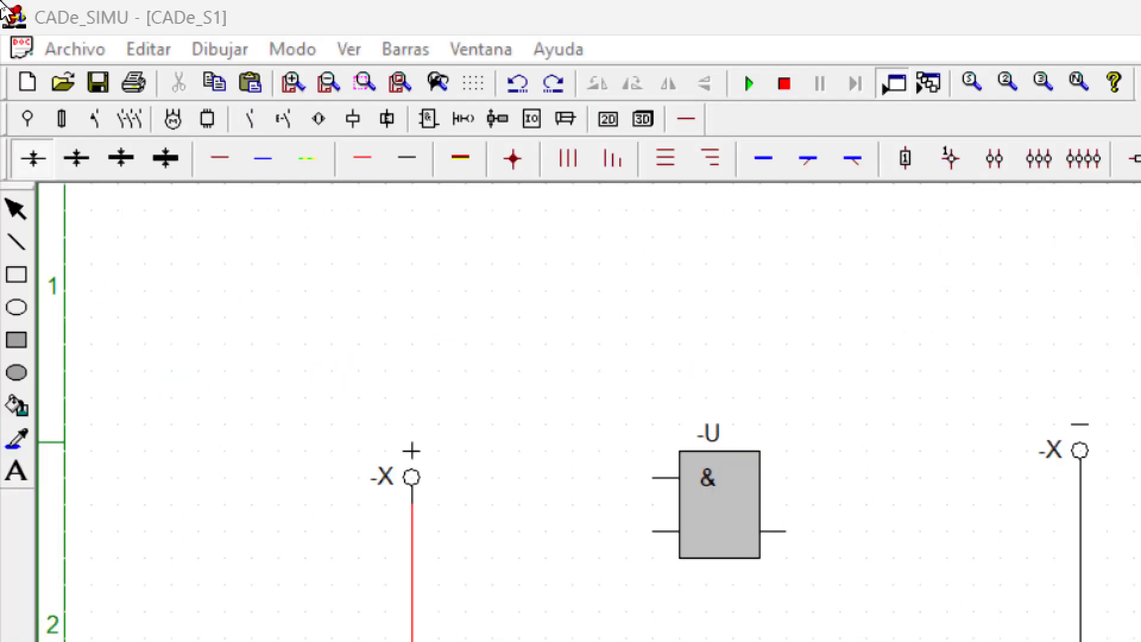
{"action": "left_click", "coordinate": [466, 122]}
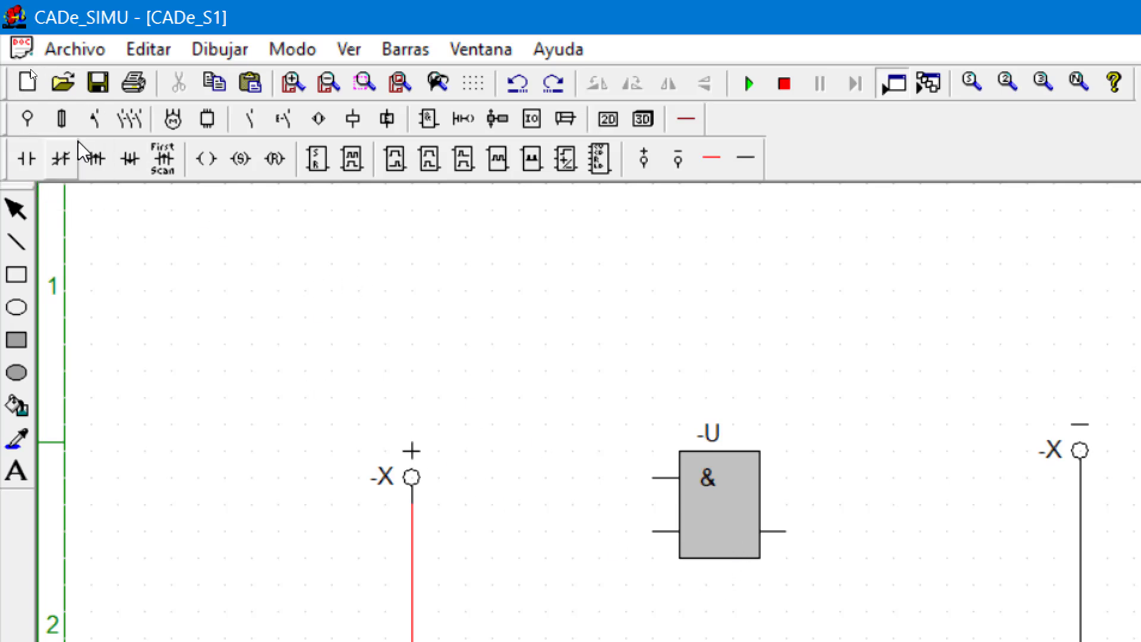
{"action": "left_click", "coordinate": [26, 162]}
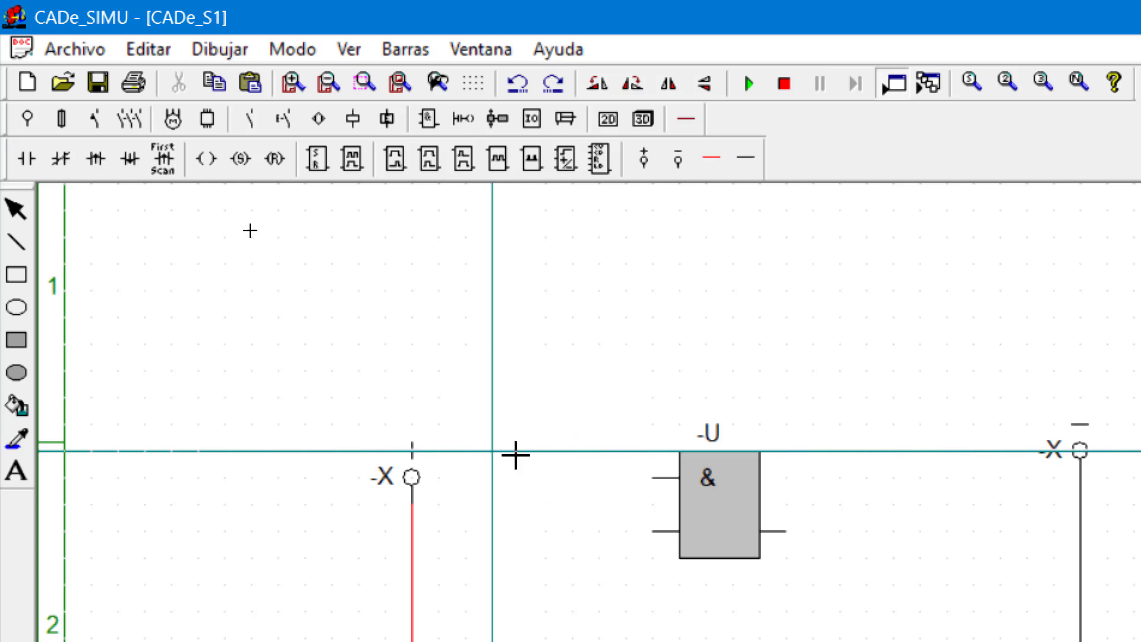
{"action": "left_click", "coordinate": [468, 470]}
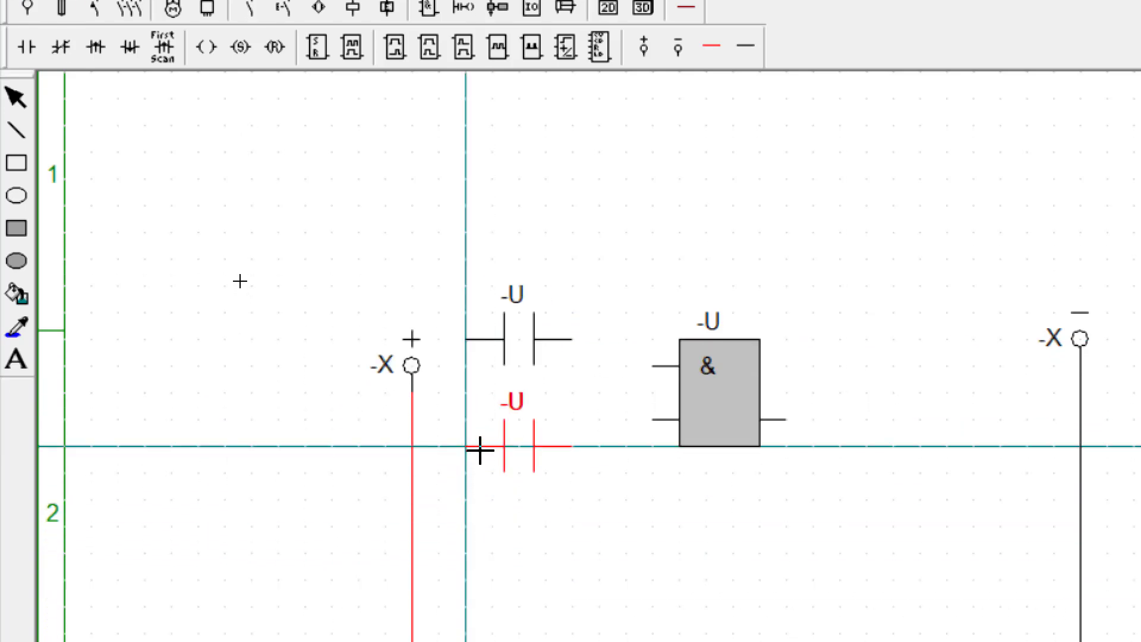
{"action": "left_click", "coordinate": [481, 449]}
{"action": "key", "text": "Escape"}
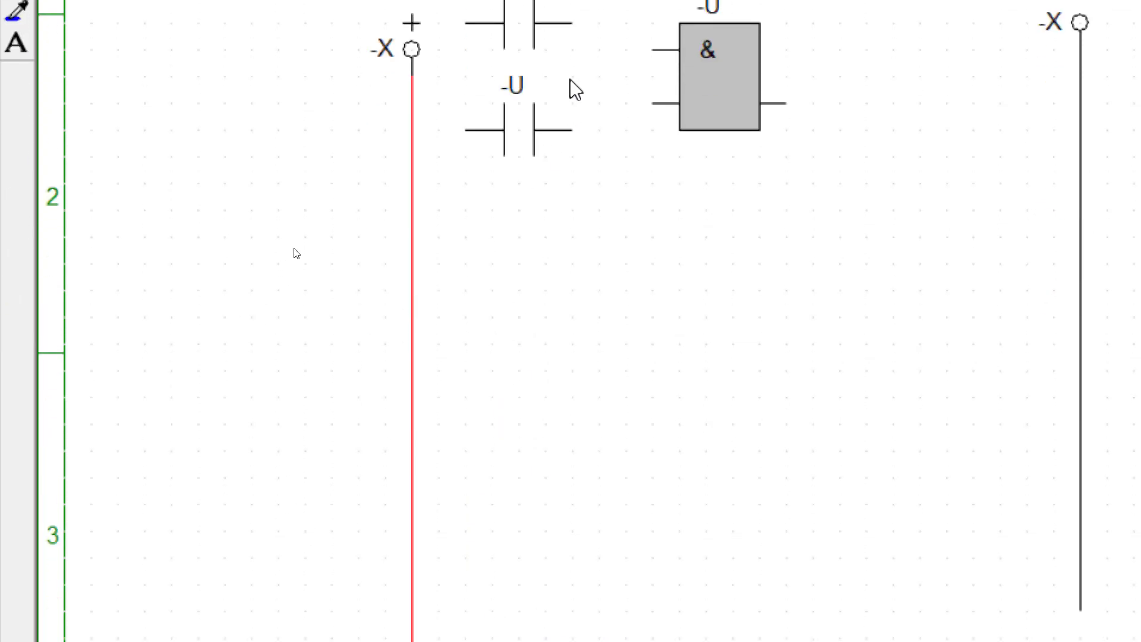
Move the AND gate down and space the two contacts vertically apart in front of its inputs
{"action": "left_click_drag", "start_coordinate": [723, 395], "coordinate": [734, 487]}
{"action": "left_click_drag", "start_coordinate": [735, 178], "coordinate": [717, 205]}
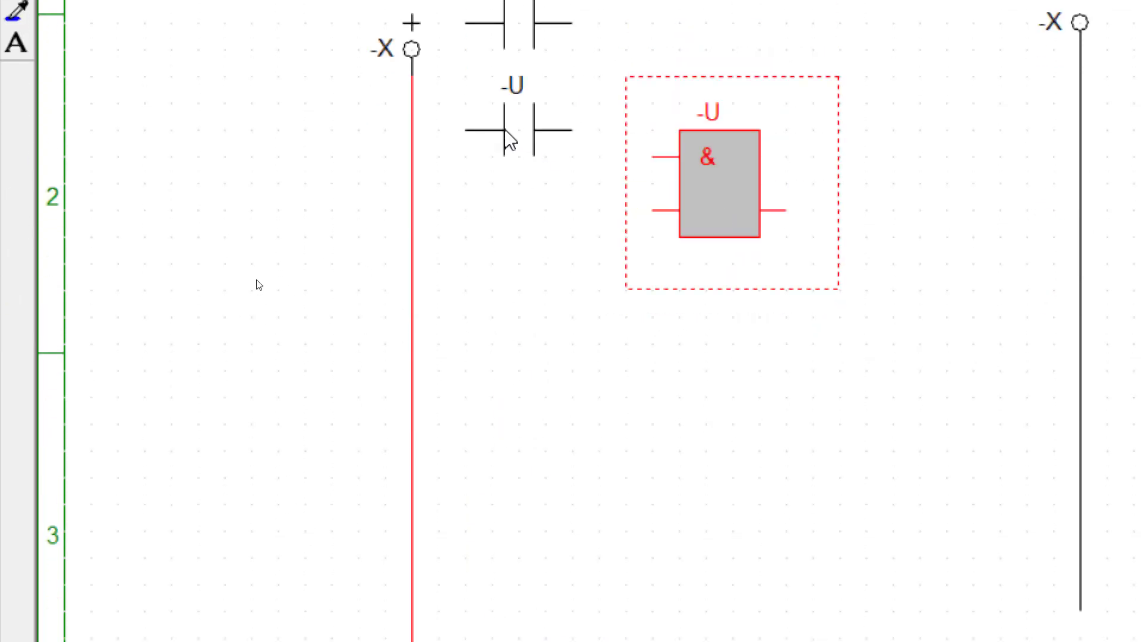
{"action": "left_click_drag", "start_coordinate": [505, 131], "coordinate": [522, 300]}
{"action": "left_click_drag", "start_coordinate": [527, 32], "coordinate": [556, 184]}
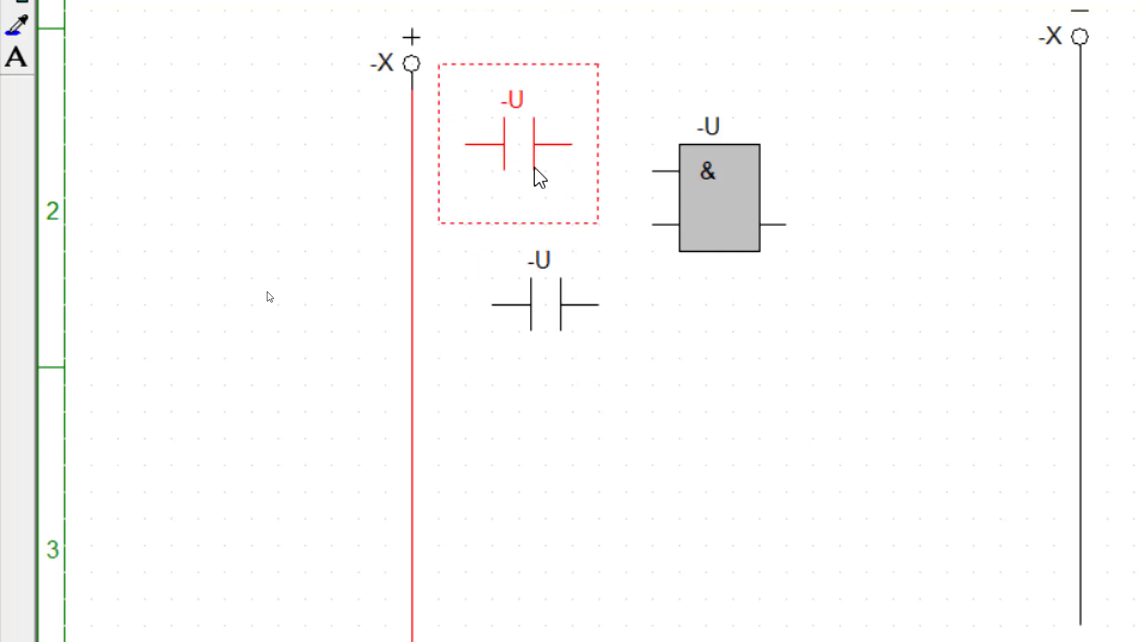
{"action": "mouse_move", "coordinate": [712, 195]}
{"action": "left_mouse_down"}
{"action": "mouse_move", "coordinate": [711, 216]}
{"action": "mouse_move", "coordinate": [746, 201]}
{"action": "mouse_move", "coordinate": [726, 209]}
{"action": "mouse_move", "coordinate": [726, 197]}
{"action": "left_mouse_up"}
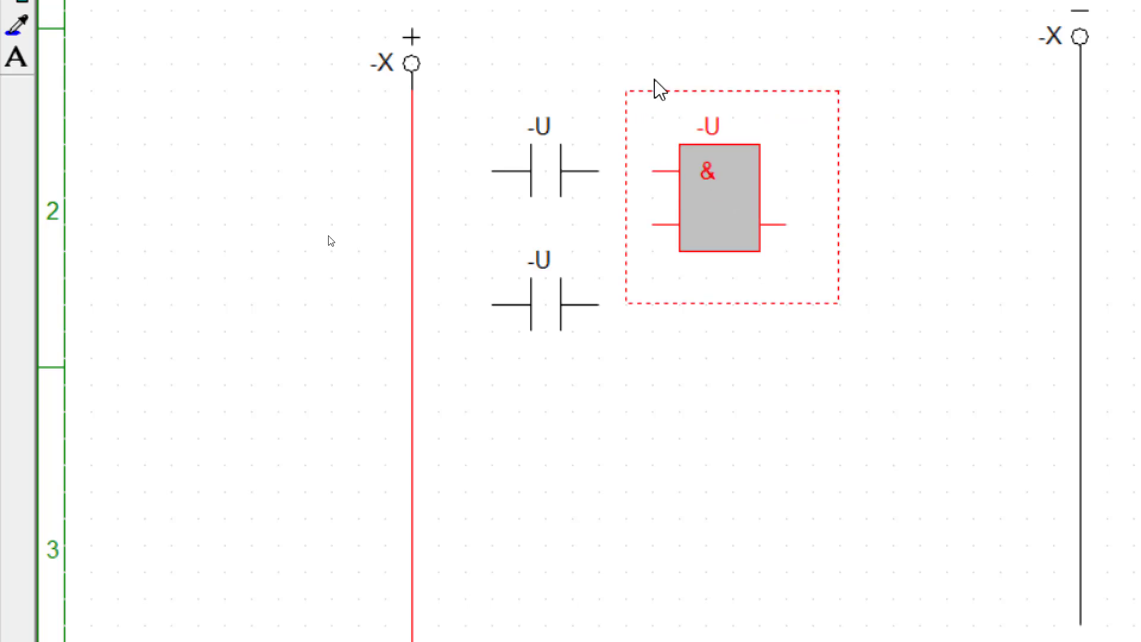
{"action": "left_click", "coordinate": [698, 60]}
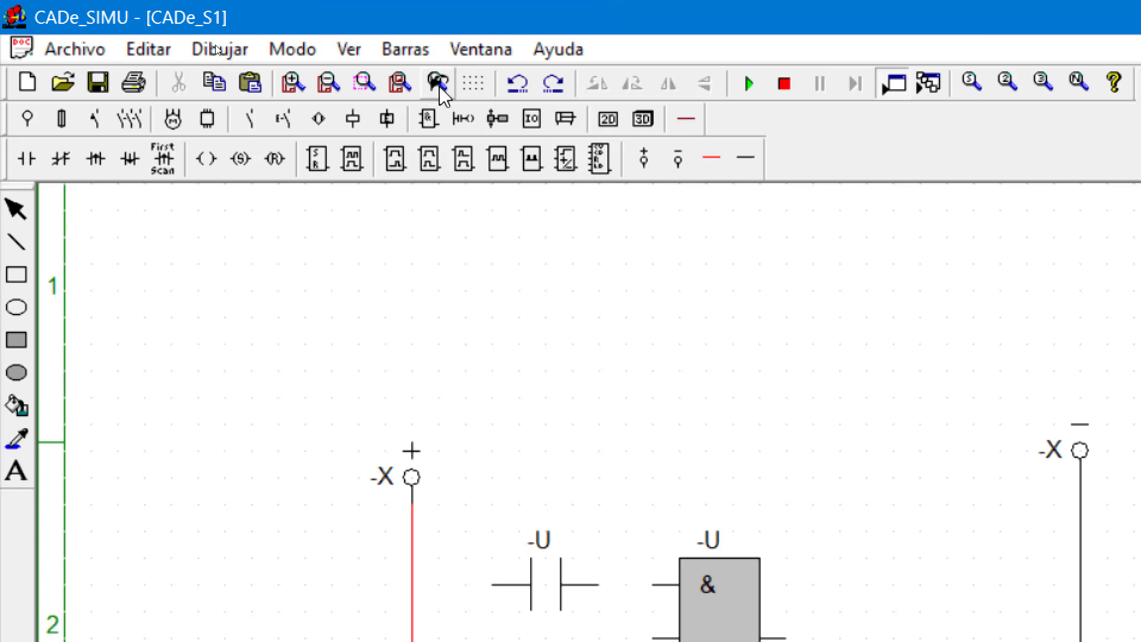
Place a coil between the AND gate's output and the negative line, level with the output
{"action": "left_click", "coordinate": [207, 161]}
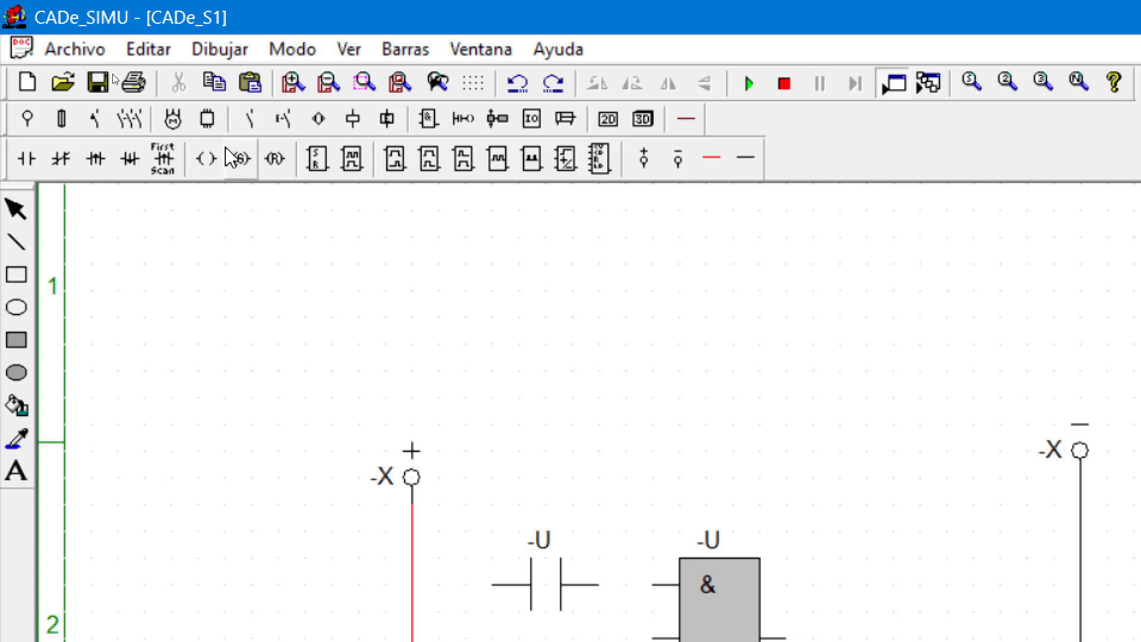
{"action": "left_click", "coordinate": [207, 159]}
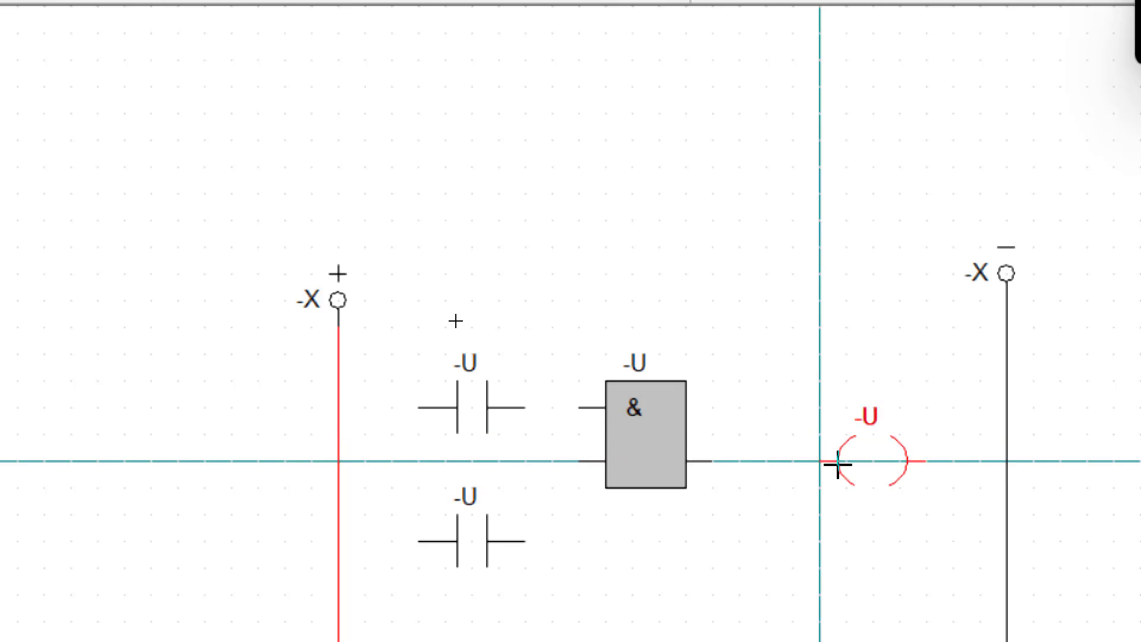
{"action": "left_click", "coordinate": [838, 462]}
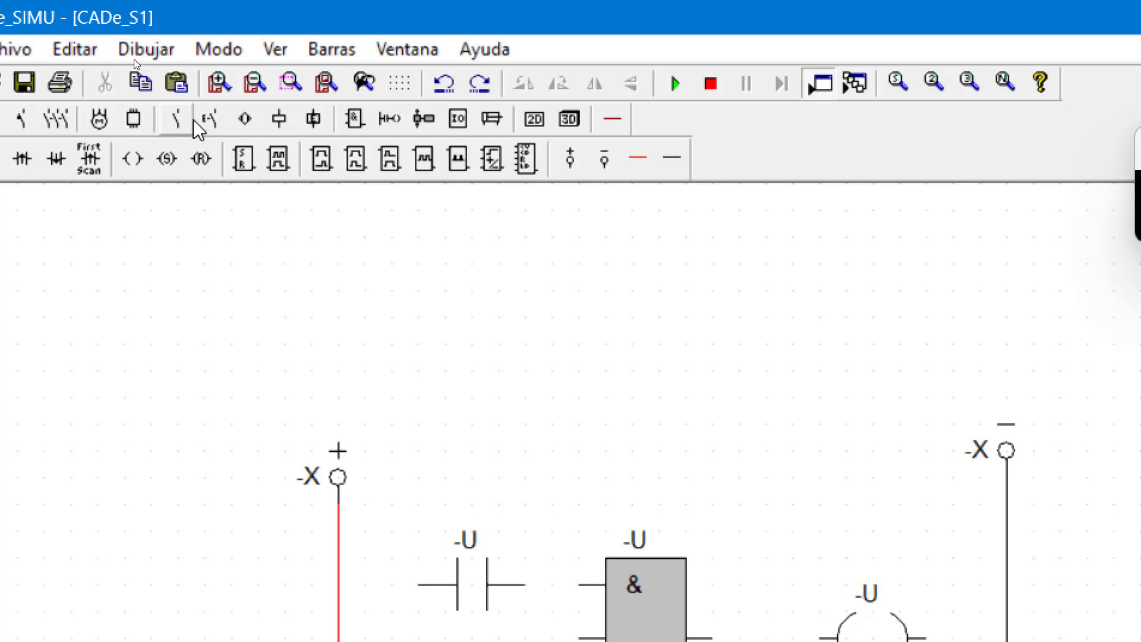
Place two green push buttons (Botón pulsador), one above the other, on the outer side of the positive line
{"action": "left_click", "coordinate": [173, 120]}
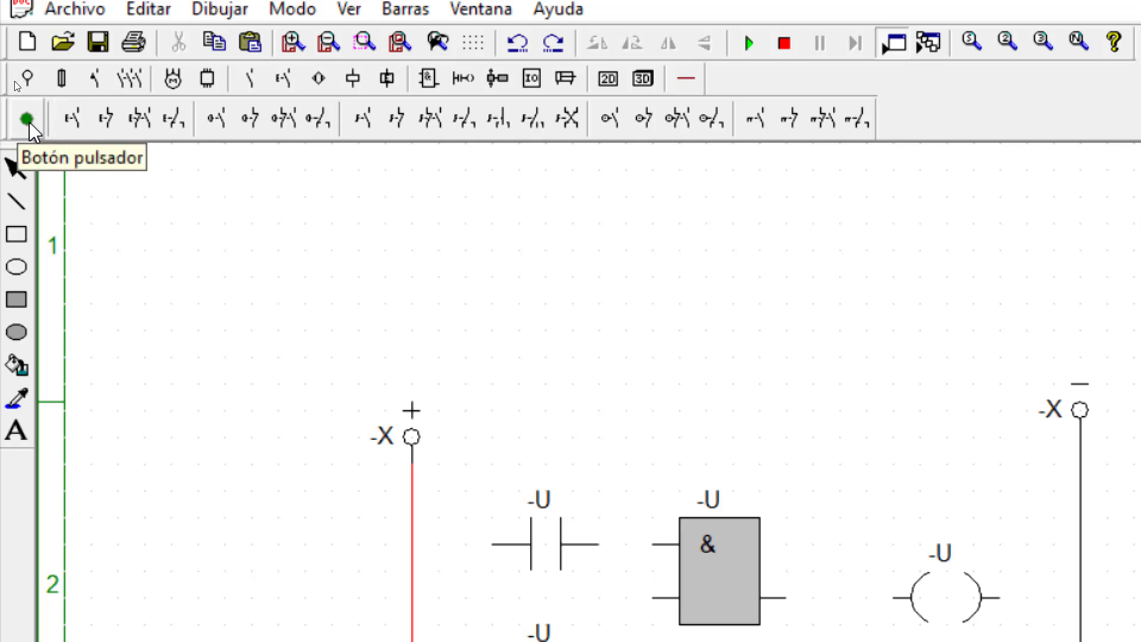
{"action": "left_click", "coordinate": [25, 120]}
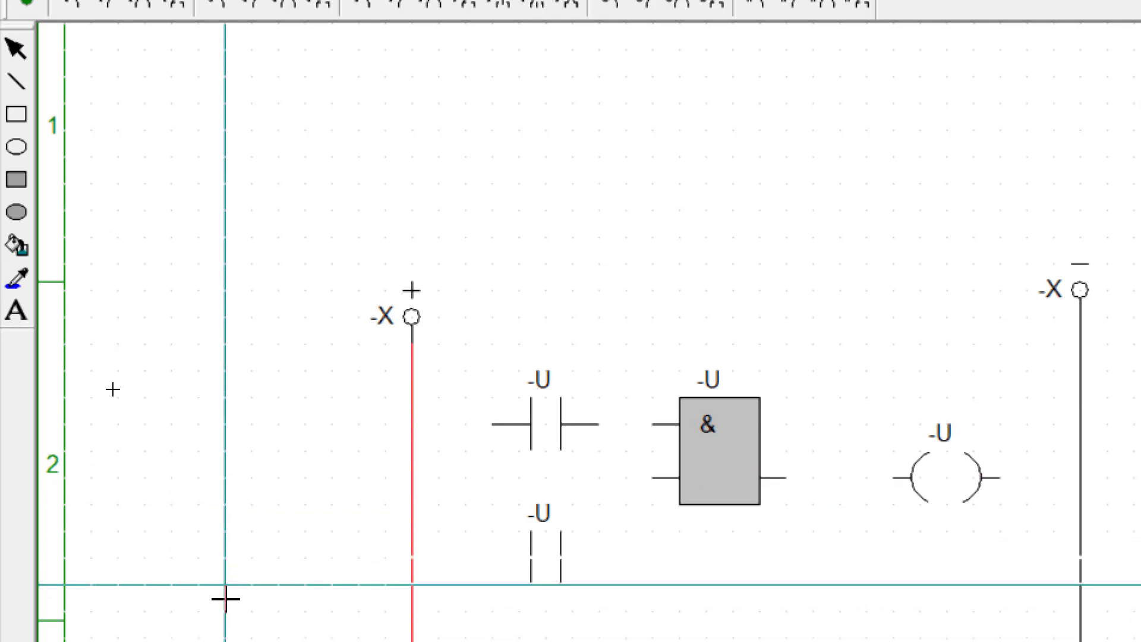
{"action": "left_click", "coordinate": [251, 517]}
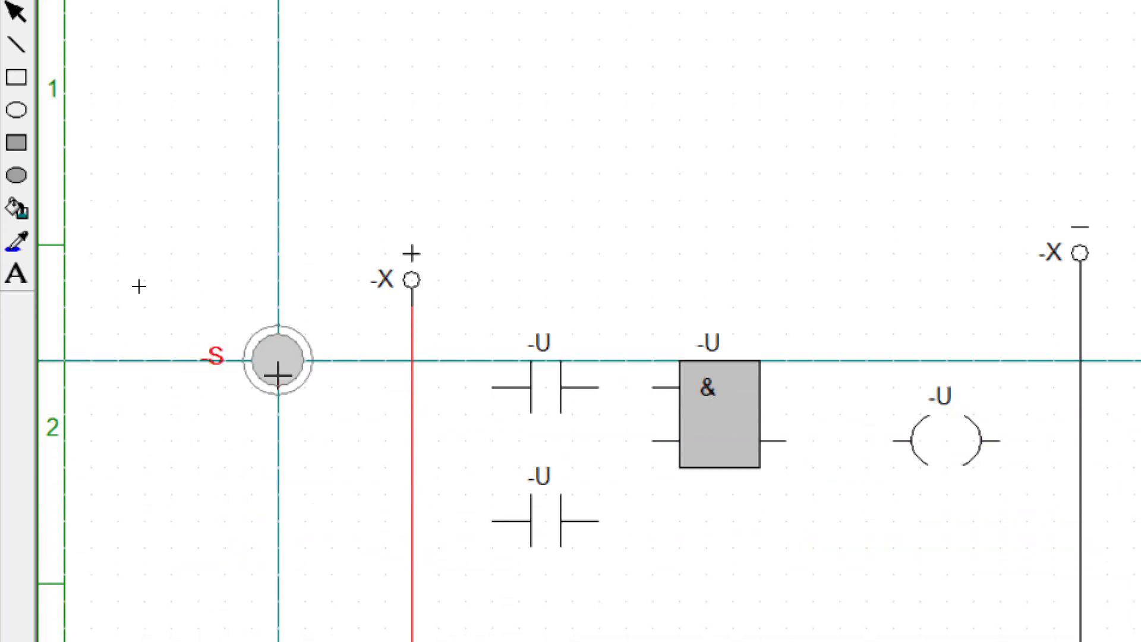
{"action": "left_click", "coordinate": [277, 376]}
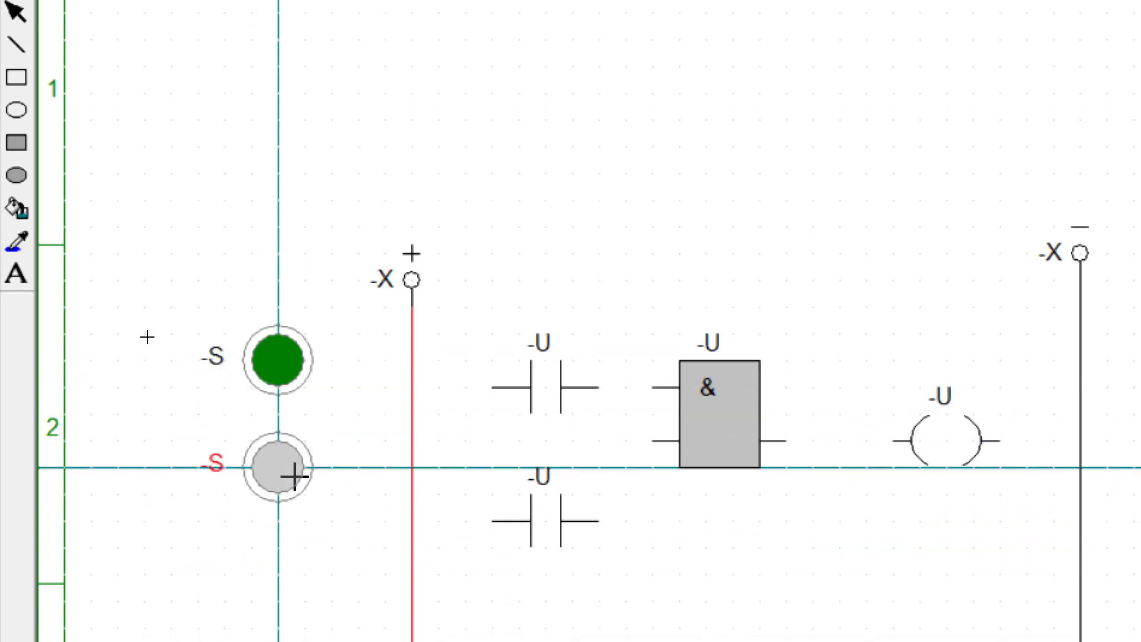
{"action": "left_click", "coordinate": [295, 476]}
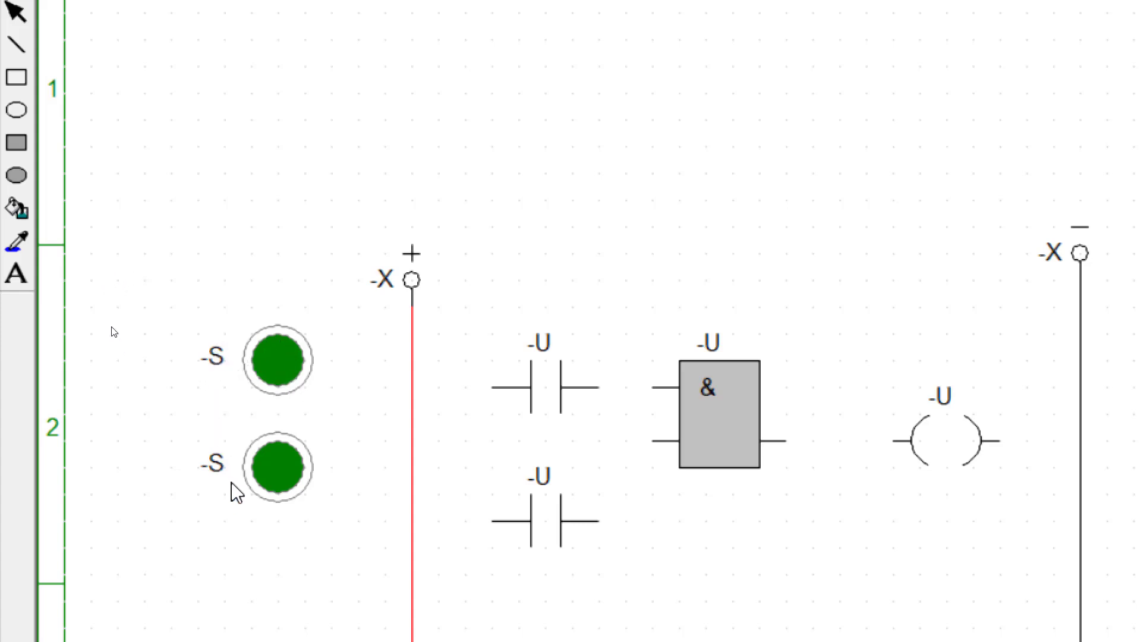
Rename the upper push button as -U1
{"action": "double_click", "coordinate": [274, 358]}
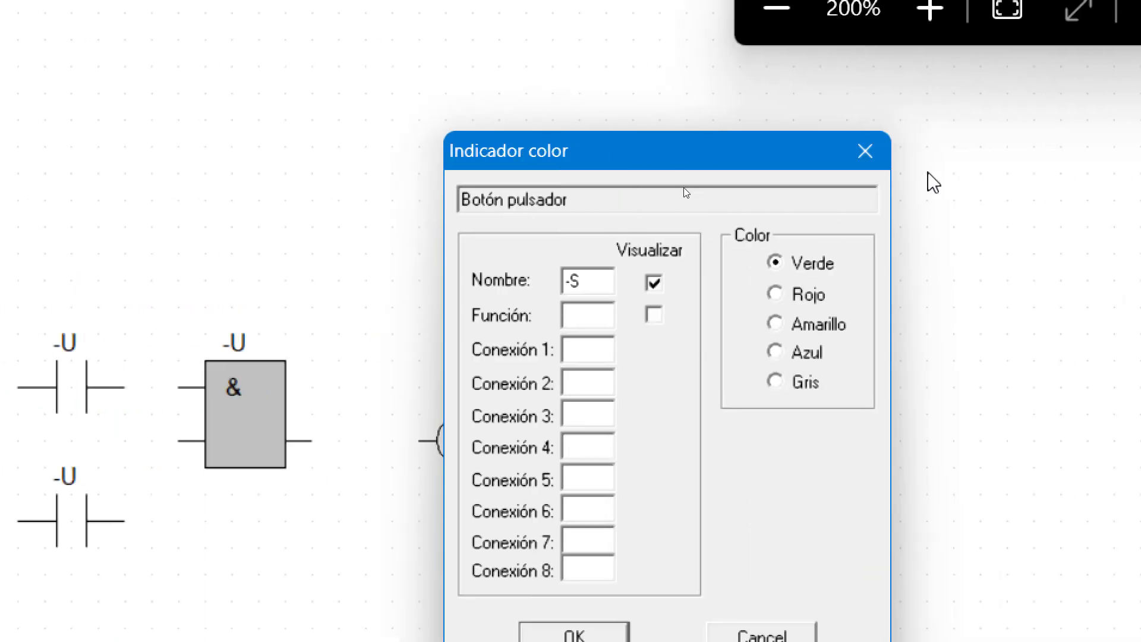
{"action": "left_click", "coordinate": [850, 155]}
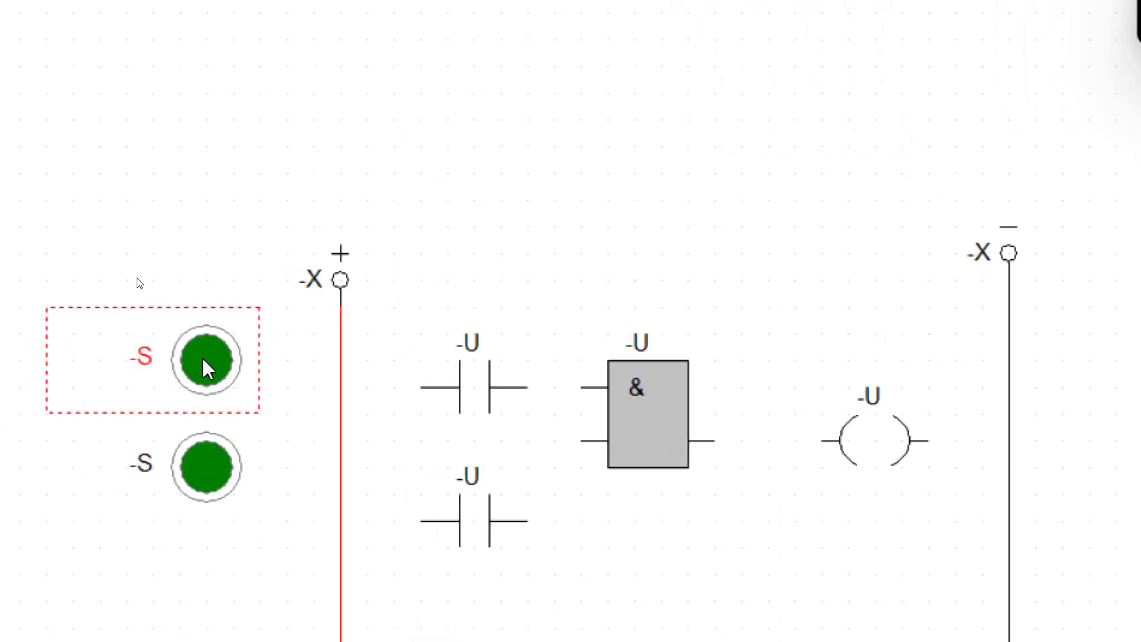
{"action": "double_click", "coordinate": [206, 366]}
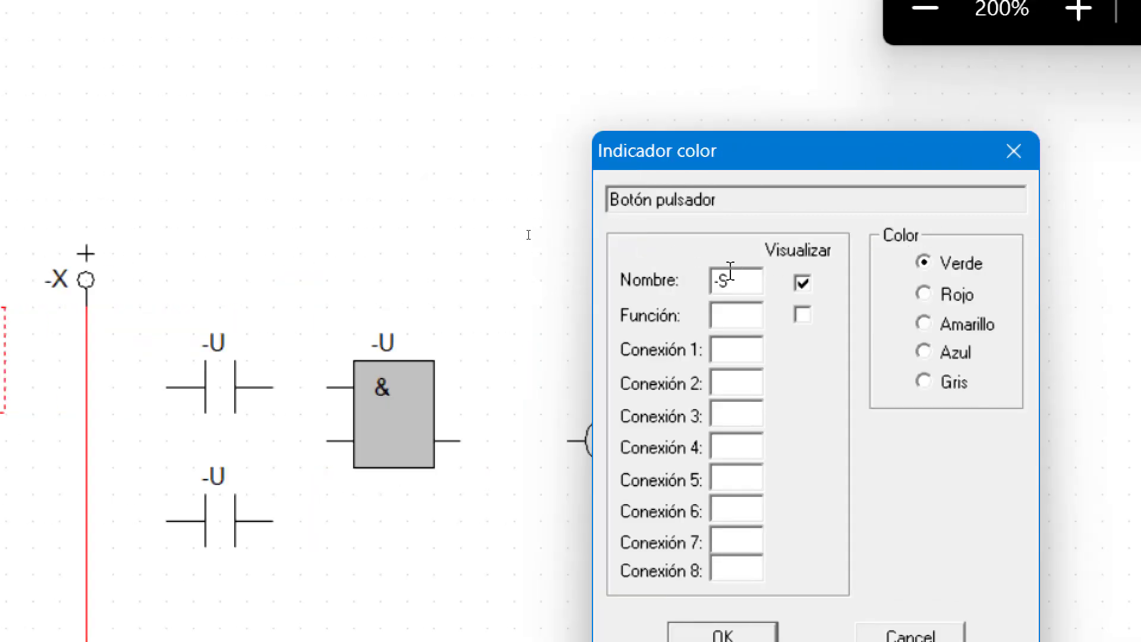
{"action": "left_click", "coordinate": [742, 288]}
{"action": "key", "text": "BackSpace"}
{"action": "key", "text": "BackSpace"}
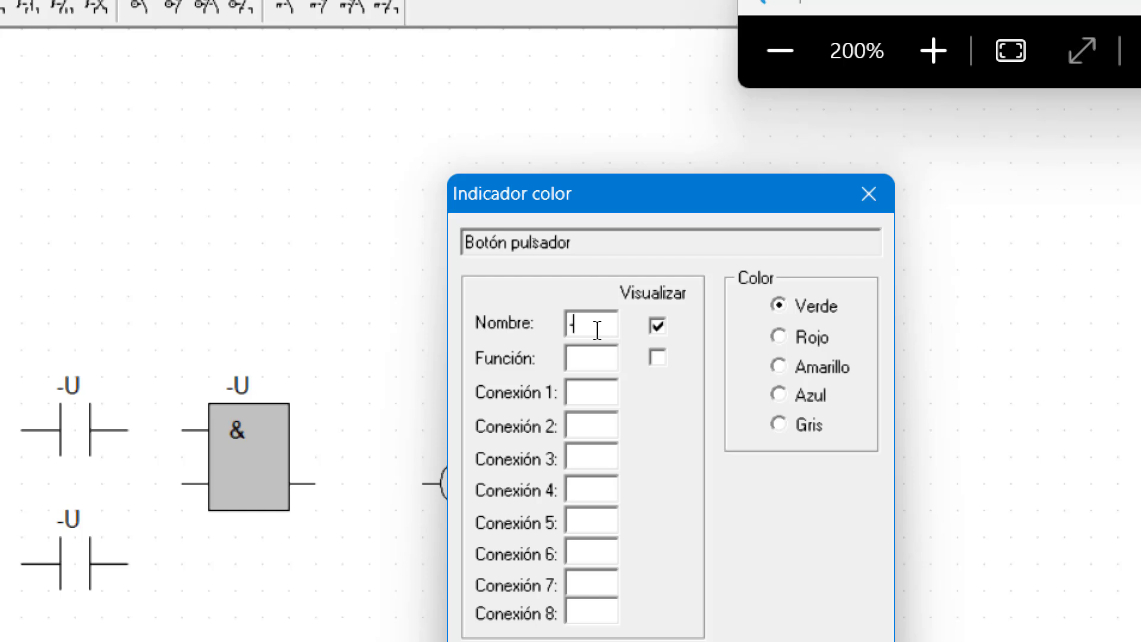
{"action": "type", "text": "-U1"}
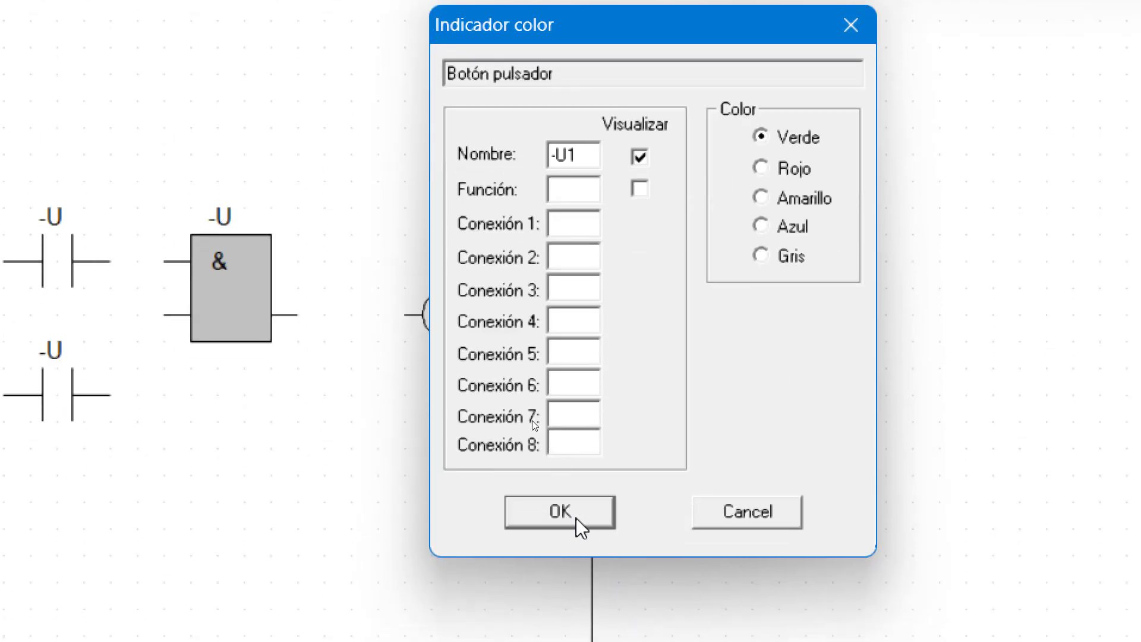
{"action": "left_click", "coordinate": [576, 518]}
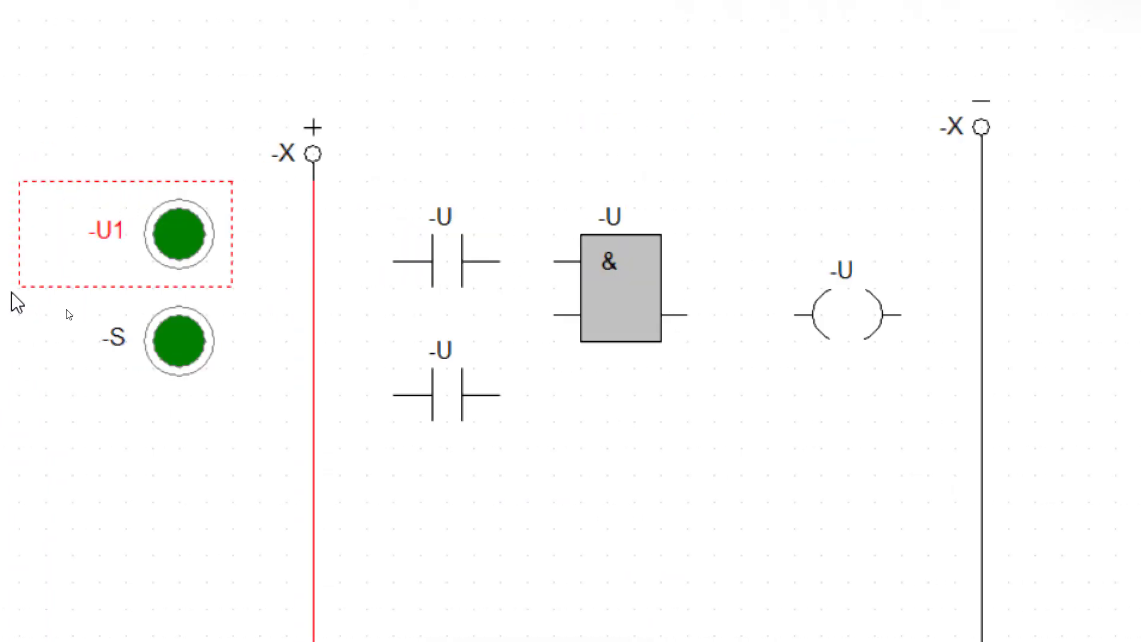
Rename the lower push button as -U2
{"action": "double_click", "coordinate": [153, 354]}
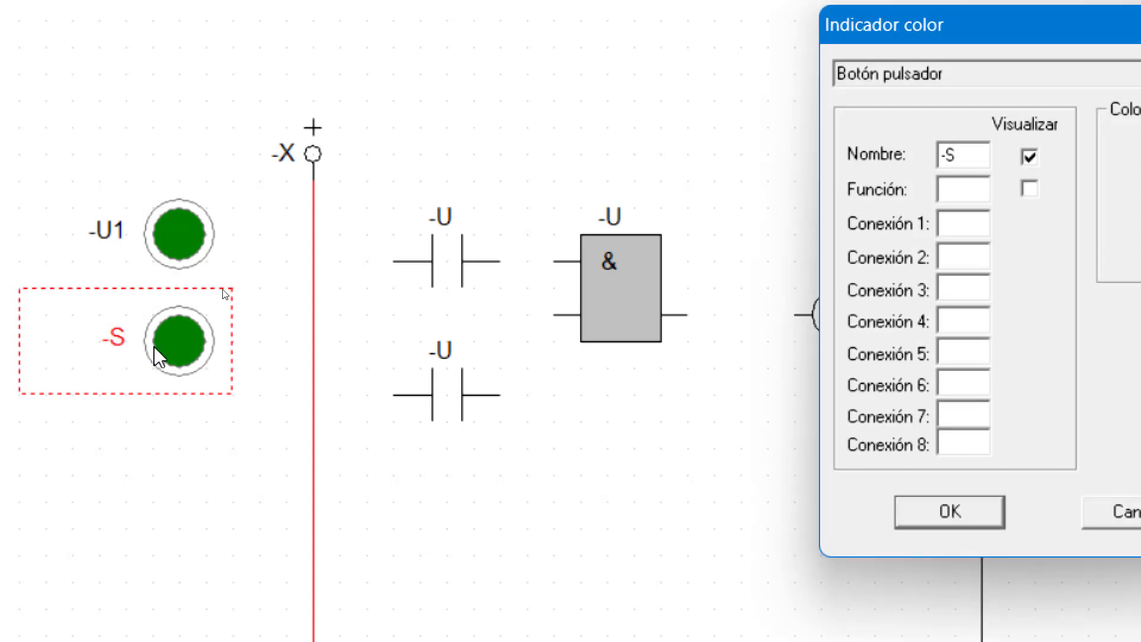
{"action": "left_click", "coordinate": [962, 158]}
{"action": "key", "text": "BackSpace"}
{"action": "type", "text": "U2"}
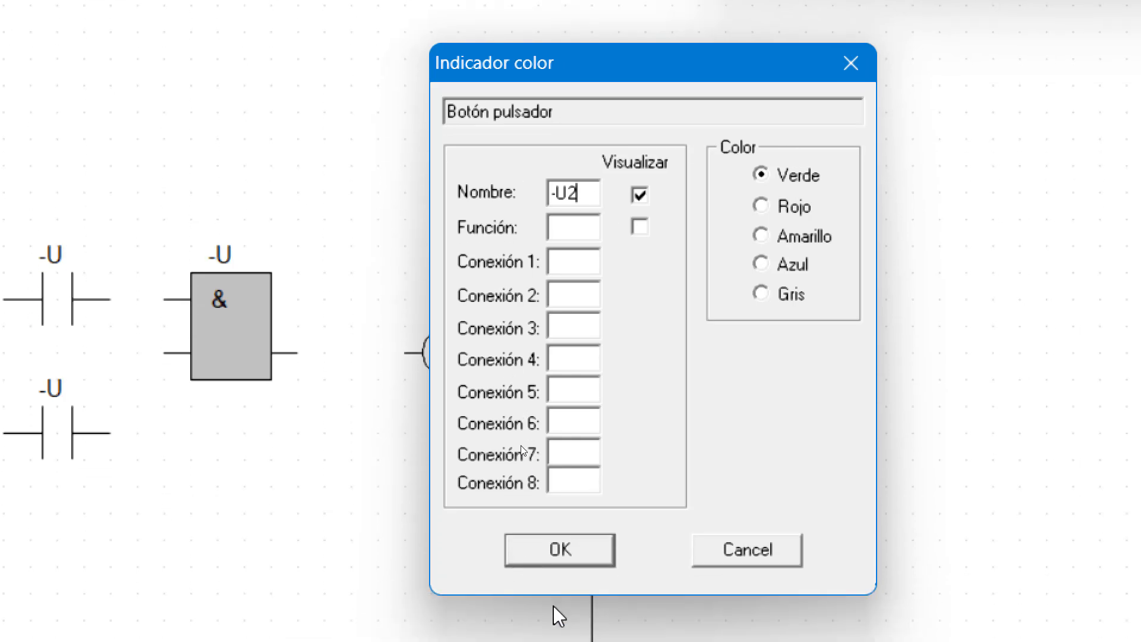
{"action": "left_click", "coordinate": [560, 548]}
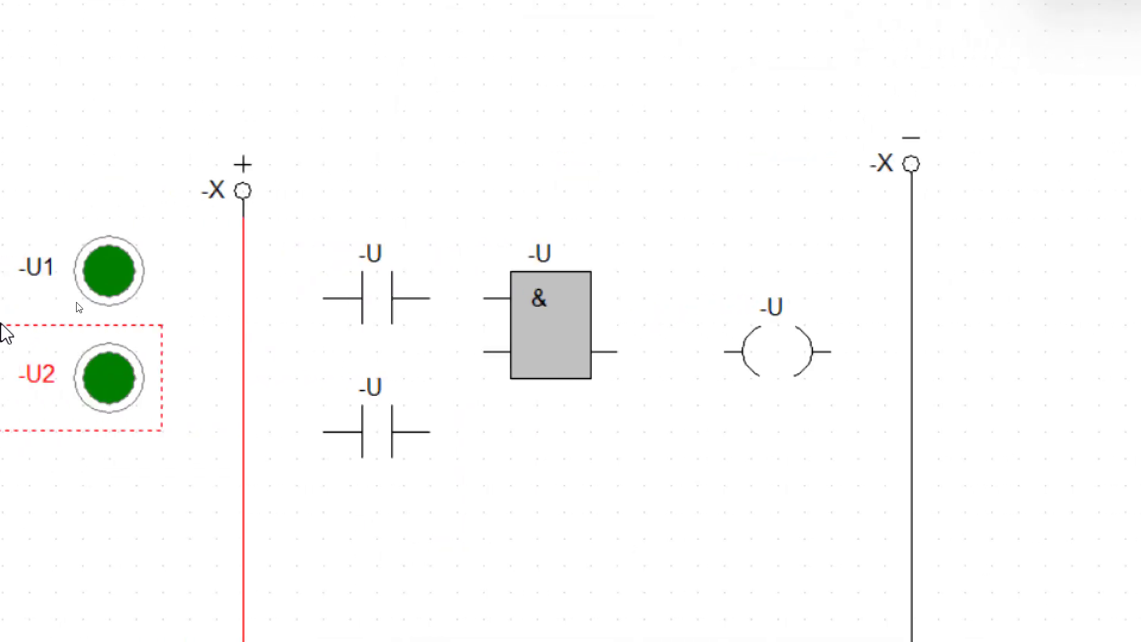
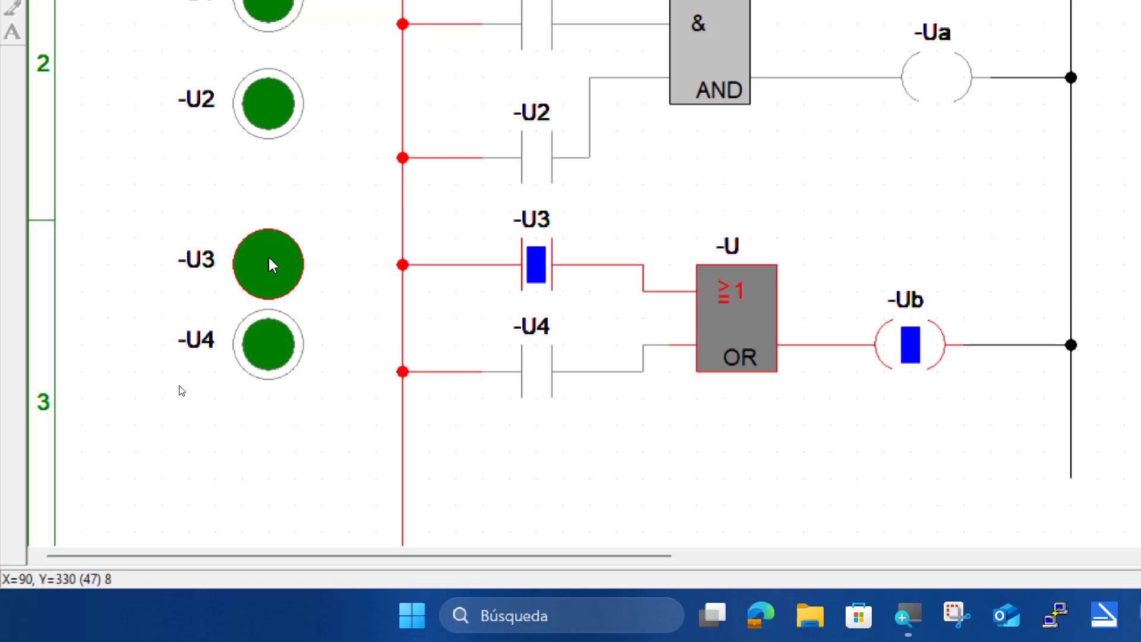
Test the OR gate circuit in simulation by operating the -U3 and -U4 push buttons in turn
{"action": "left_click_drag", "start_coordinate": [269, 264], "coordinate": [268, 264]}
{"action": "left_click_drag", "start_coordinate": [261, 350], "coordinate": [262, 351]}
{"action": "left_click_drag", "start_coordinate": [270, 251], "coordinate": [270, 252]}
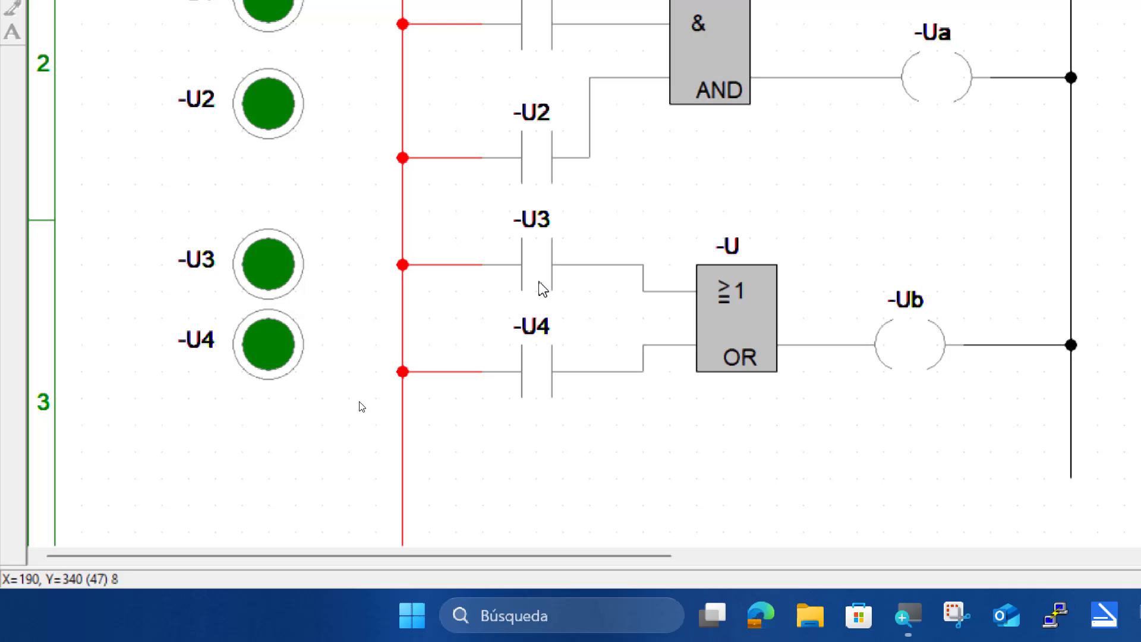
Test the gates in simulation by operating the -U4, -U1 and -U2 push buttons, and stop the simulation
{"action": "left_click_drag", "start_coordinate": [270, 359], "coordinate": [267, 362]}
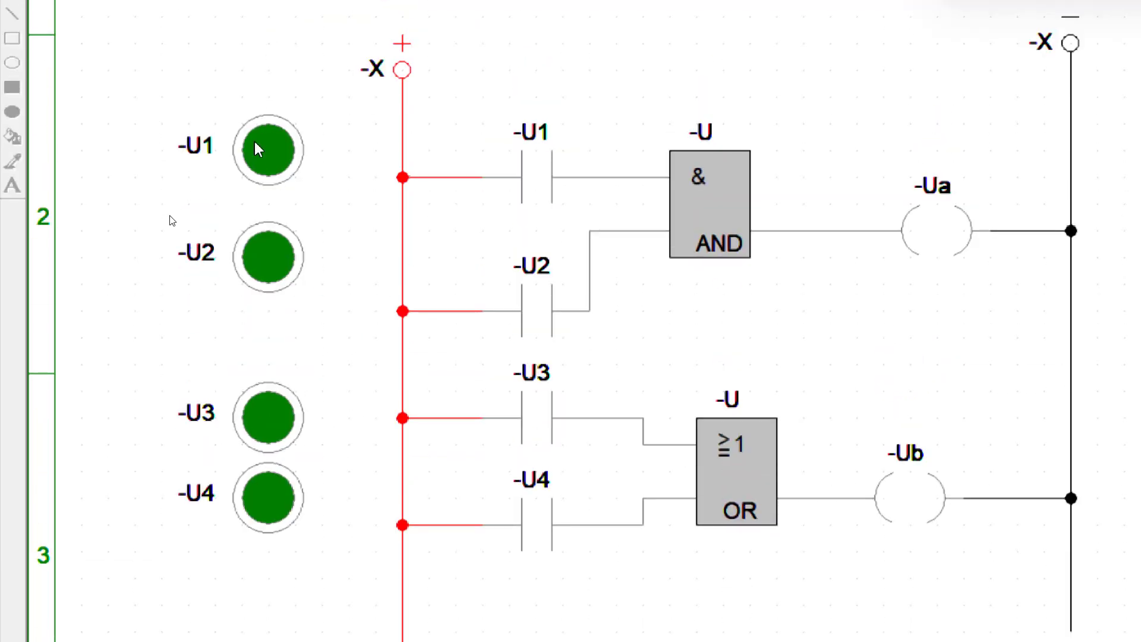
{"action": "left_click_drag", "start_coordinate": [257, 162], "coordinate": [259, 164]}
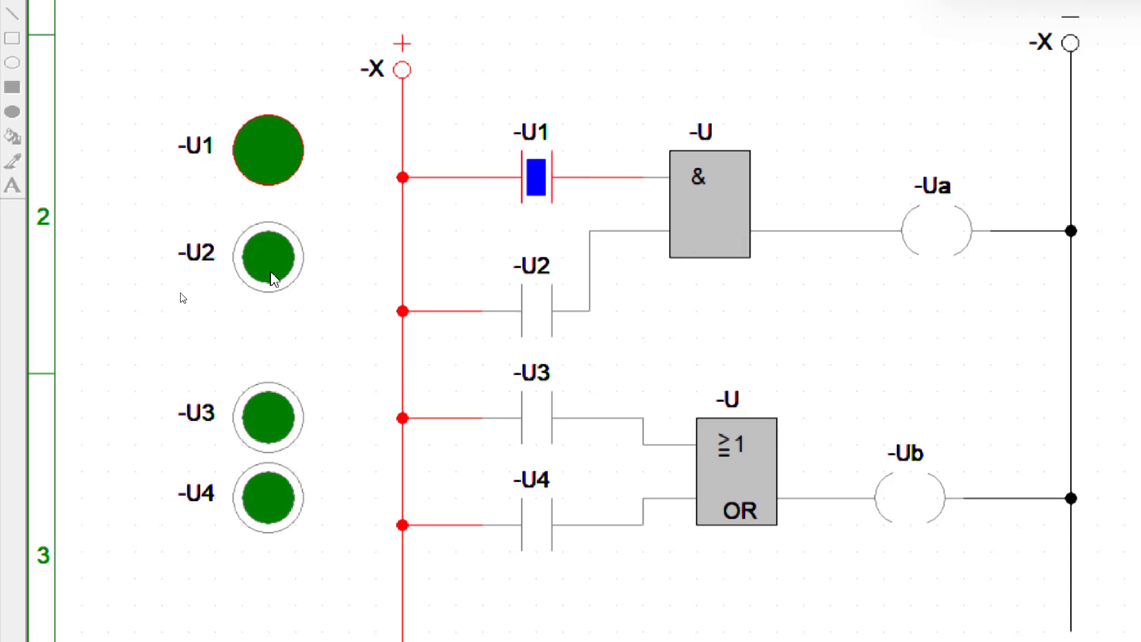
{"action": "left_click_drag", "start_coordinate": [274, 279], "coordinate": [288, 309]}
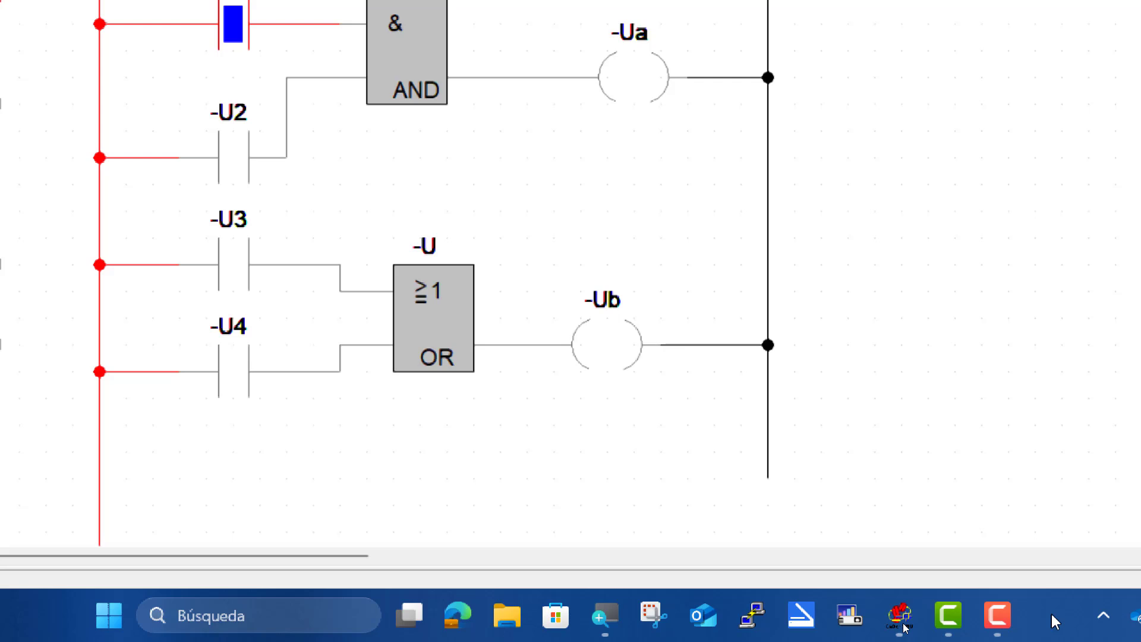
{"action": "key", "text": "super+minus"}
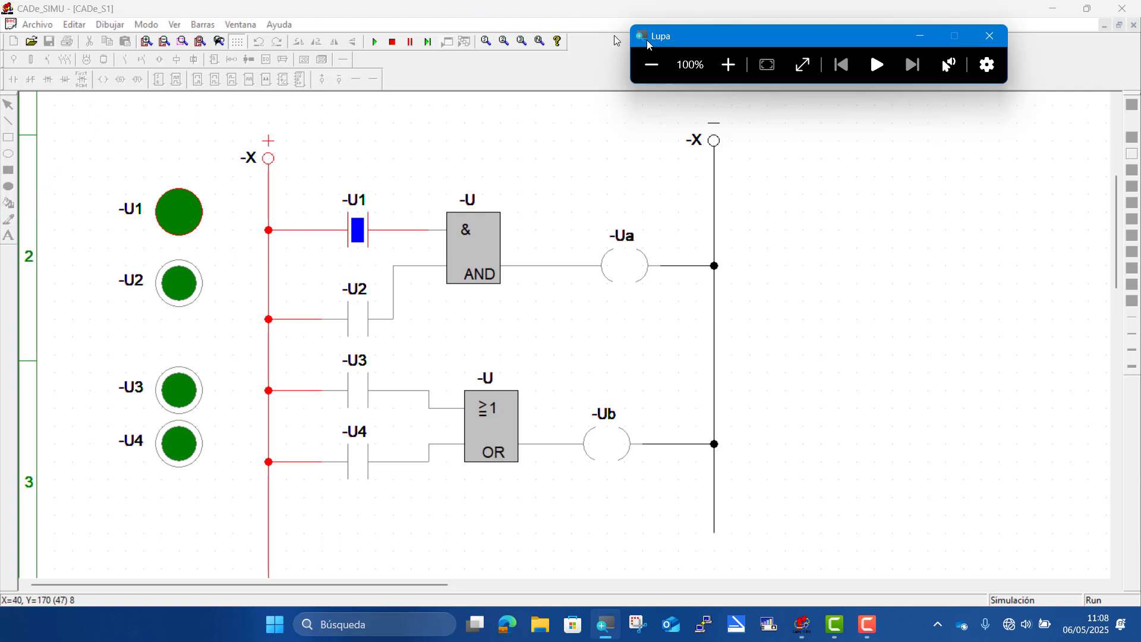
{"action": "left_click", "coordinate": [392, 41]}
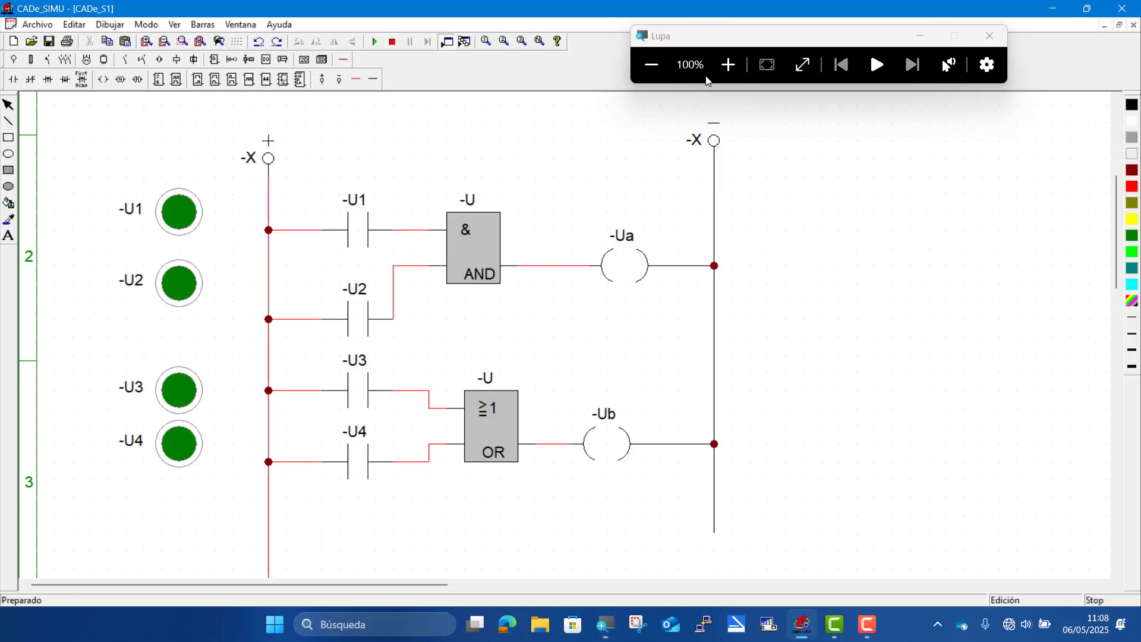
Place a two-input NOR gate directly below the OR gate, aligned with it
{"action": "left_click", "coordinate": [715, 71]}
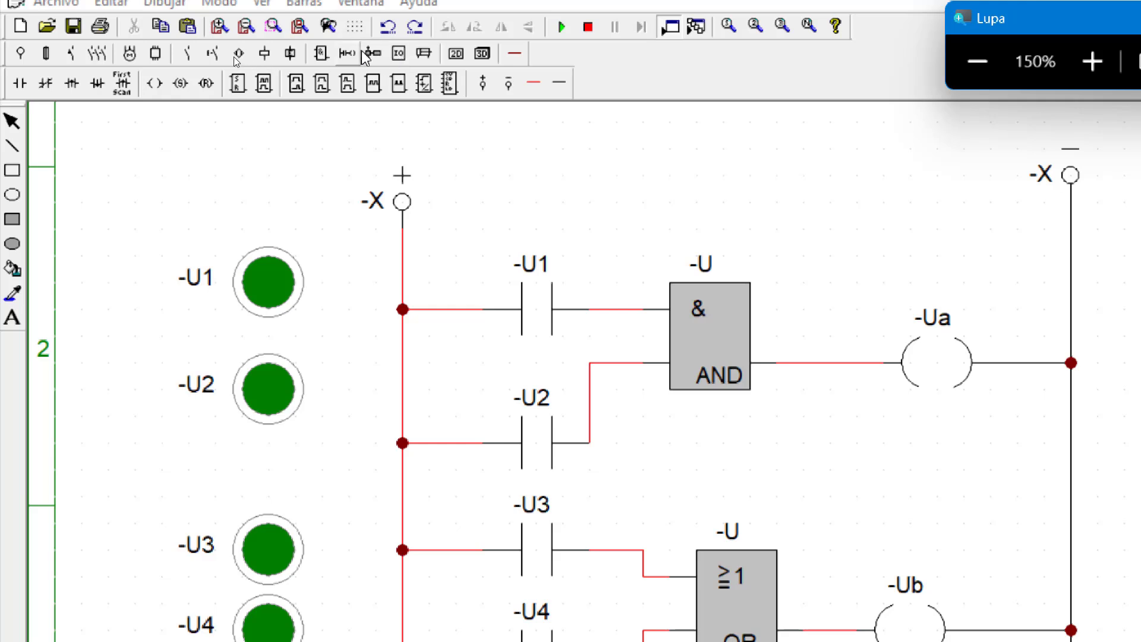
{"action": "left_click", "coordinate": [324, 53]}
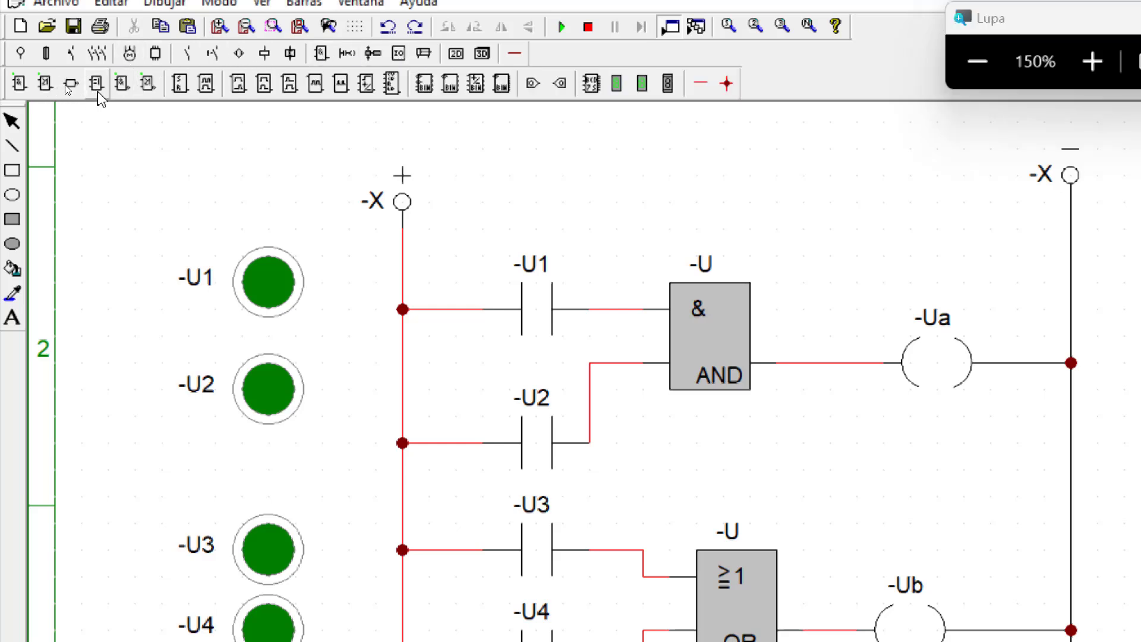
{"action": "left_click", "coordinate": [147, 98]}
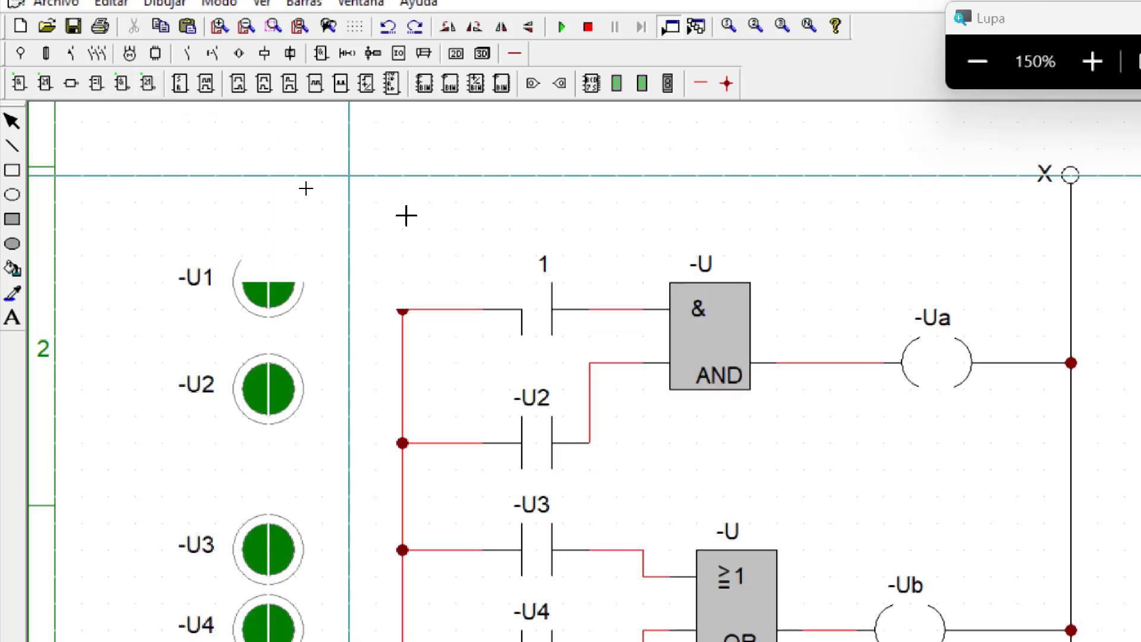
{"action": "scroll", "coordinate": [879, 345], "scroll_direction": "down", "scroll_amount": 4}
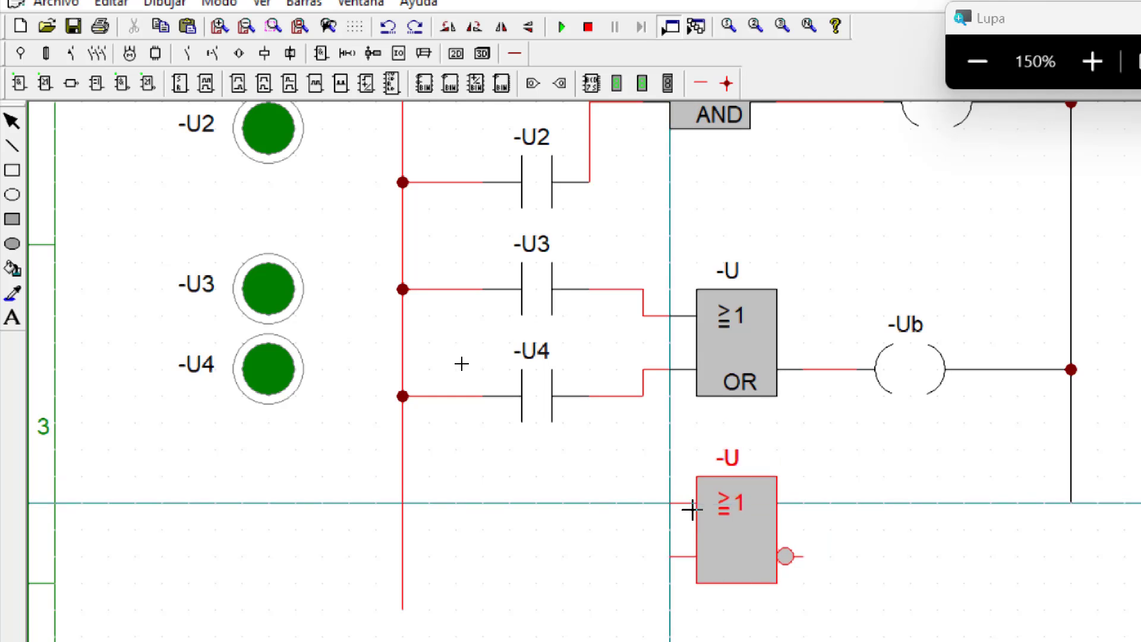
{"action": "left_click", "coordinate": [692, 509]}
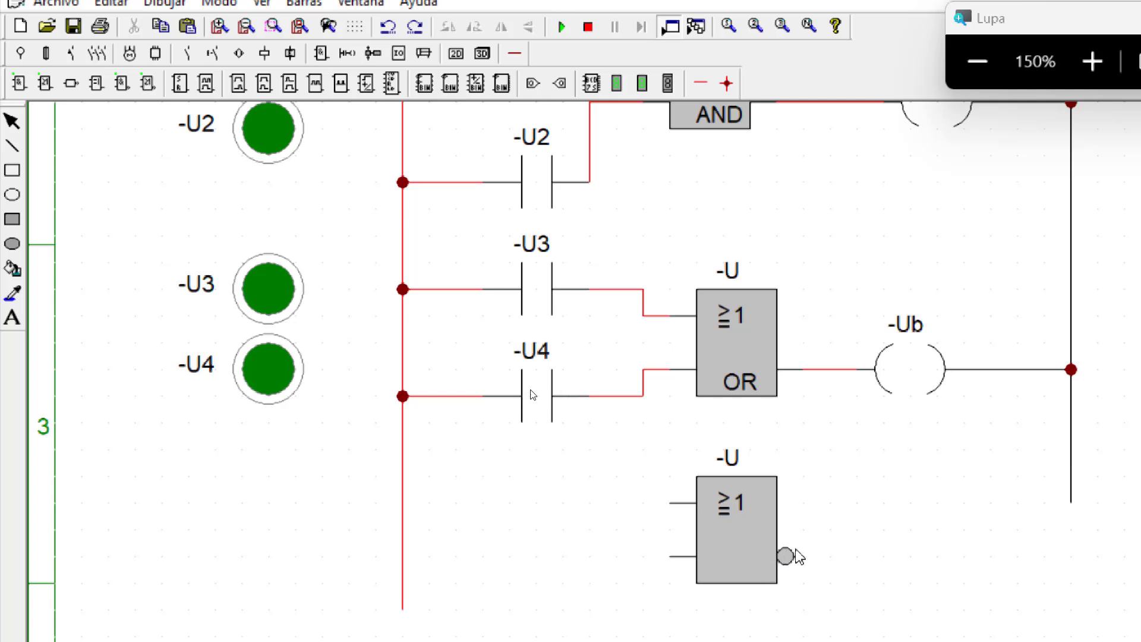
Place two more green push buttons one above the other in the push-button column below -U4
{"action": "scroll", "coordinate": [832, 542], "scroll_direction": "down", "scroll_amount": 3}
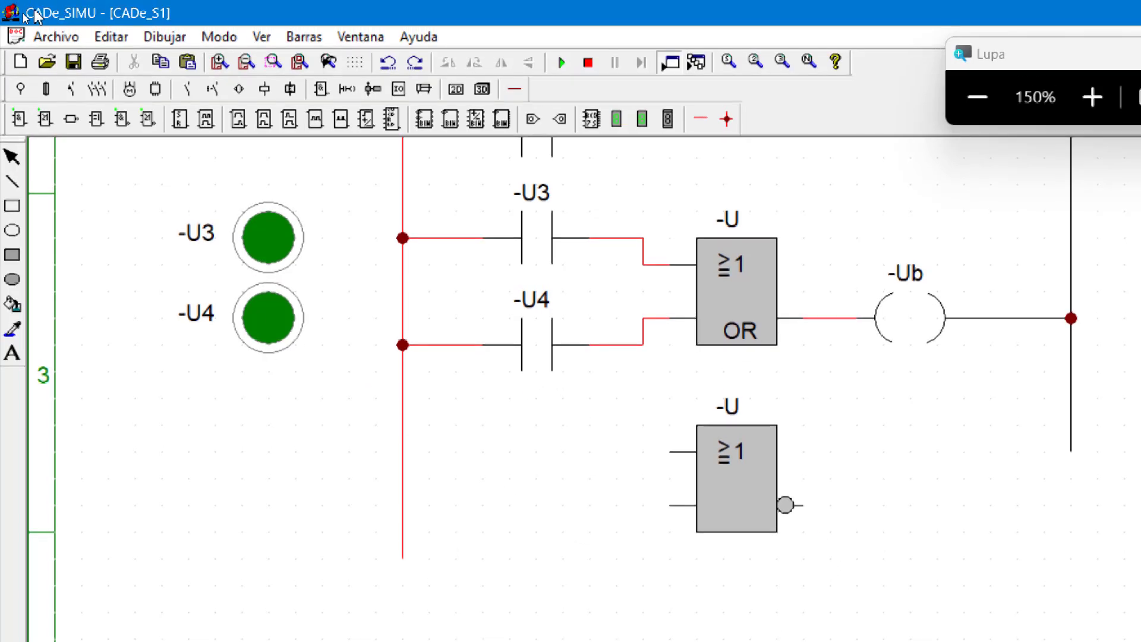
{"action": "left_click", "coordinate": [347, 89]}
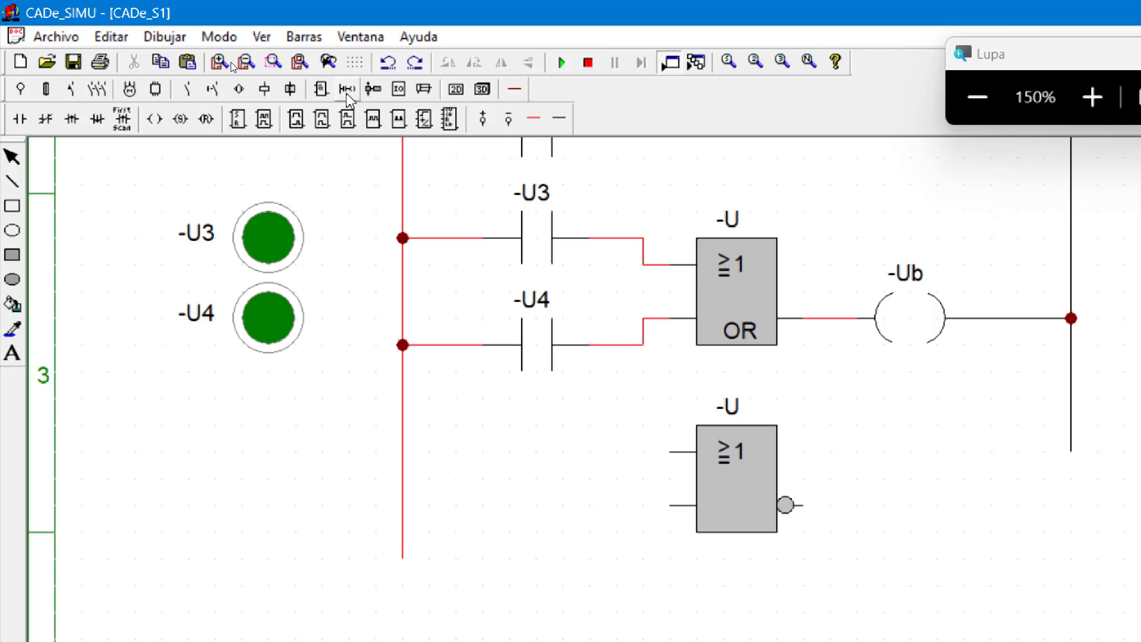
{"action": "left_click", "coordinate": [212, 89]}
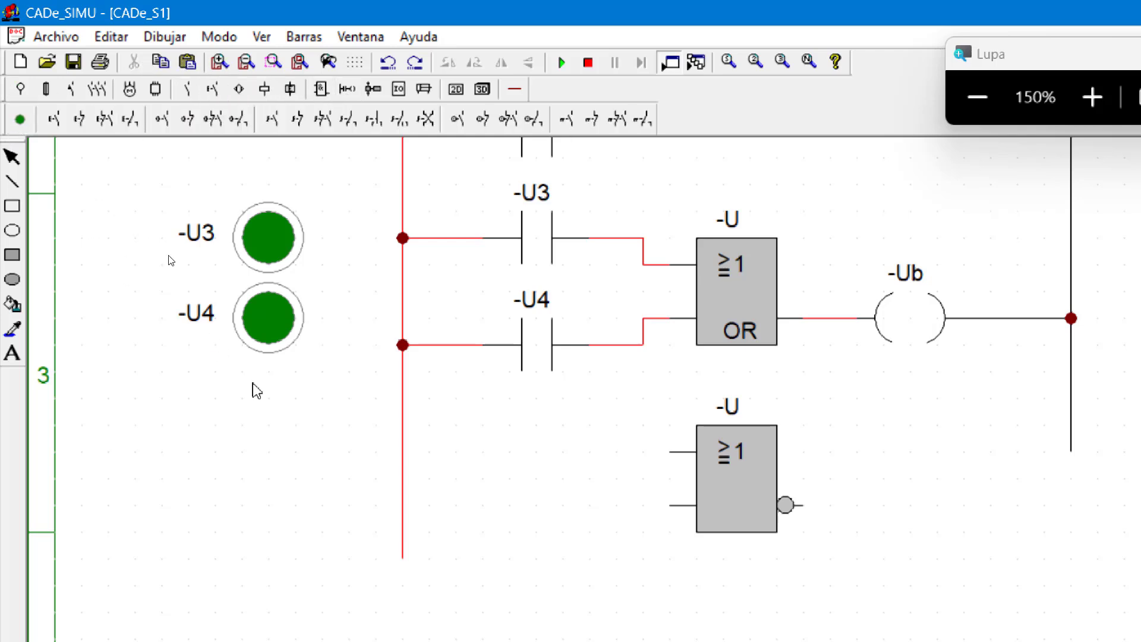
{"action": "left_click", "coordinate": [19, 118]}
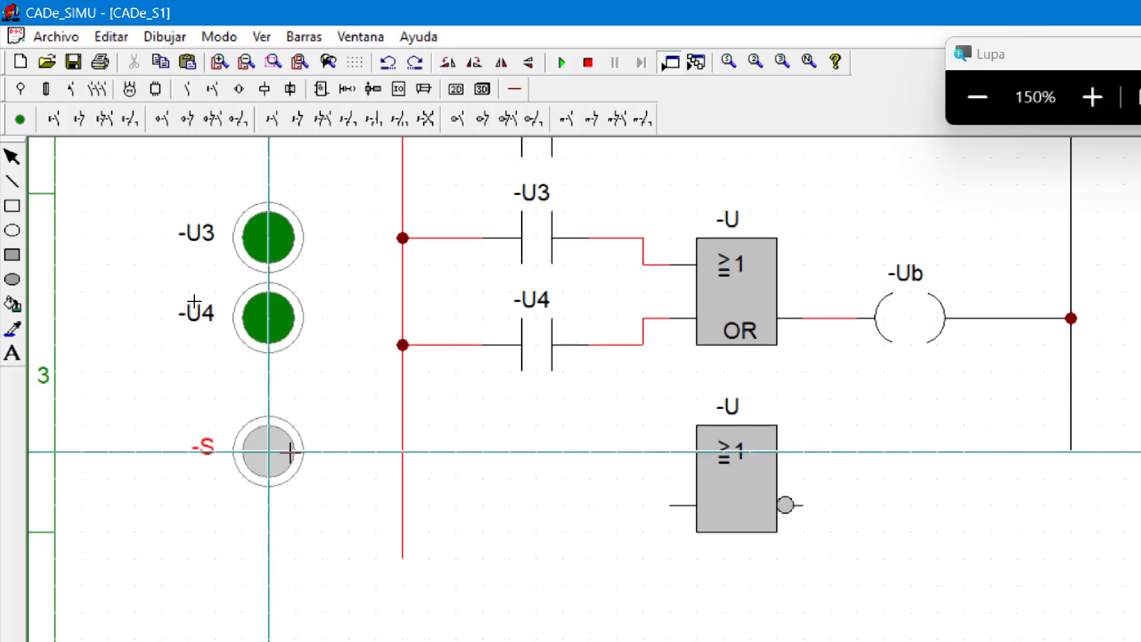
{"action": "left_click", "coordinate": [289, 451]}
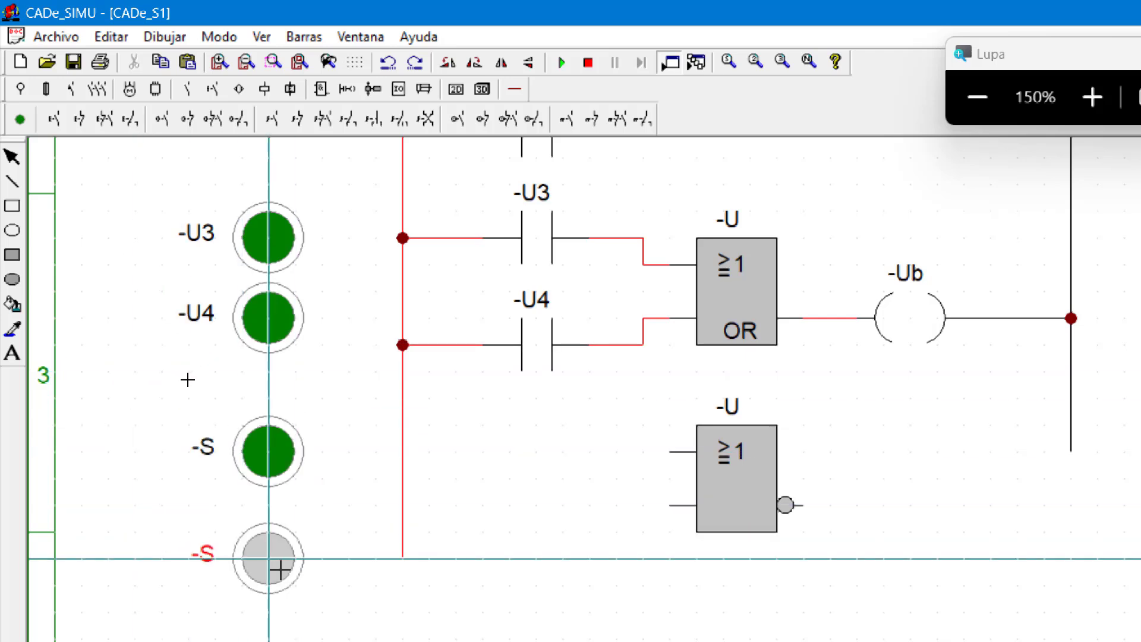
{"action": "left_click", "coordinate": [280, 569]}
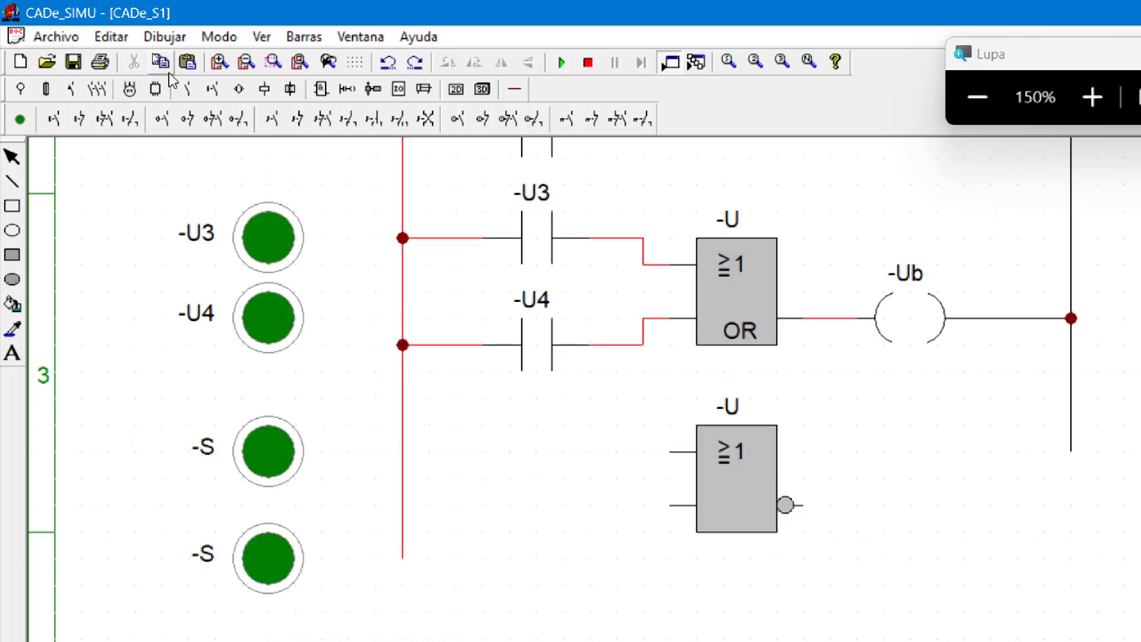
Place two normally open contacts one above the other below -U4, between the positive line and the NOR gate
{"action": "left_click", "coordinate": [347, 89]}
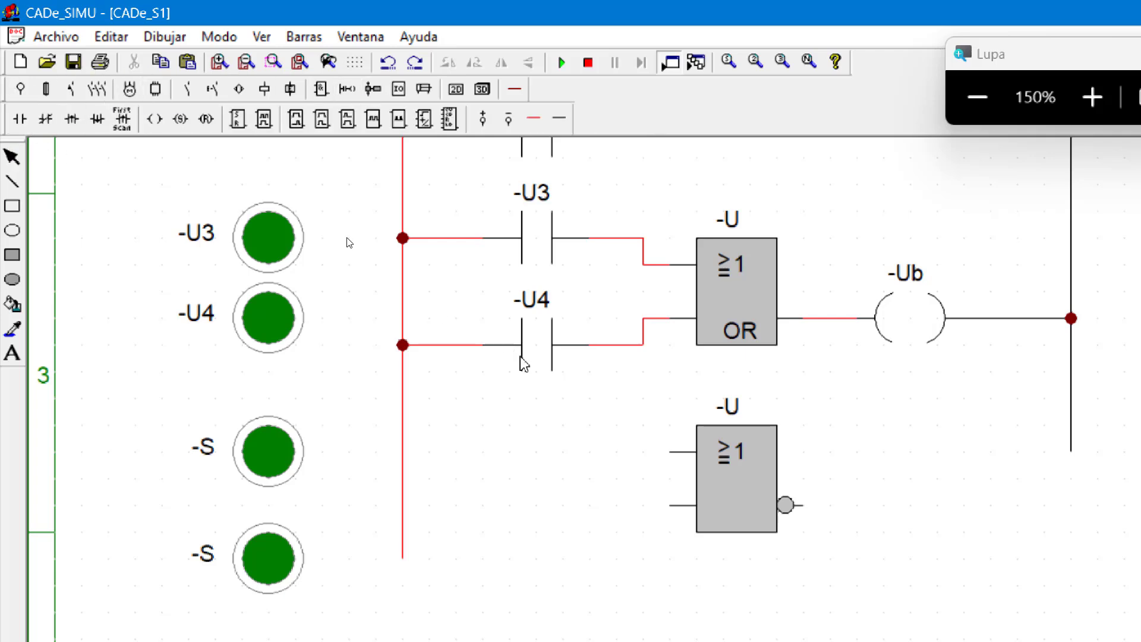
{"action": "left_click", "coordinate": [20, 118]}
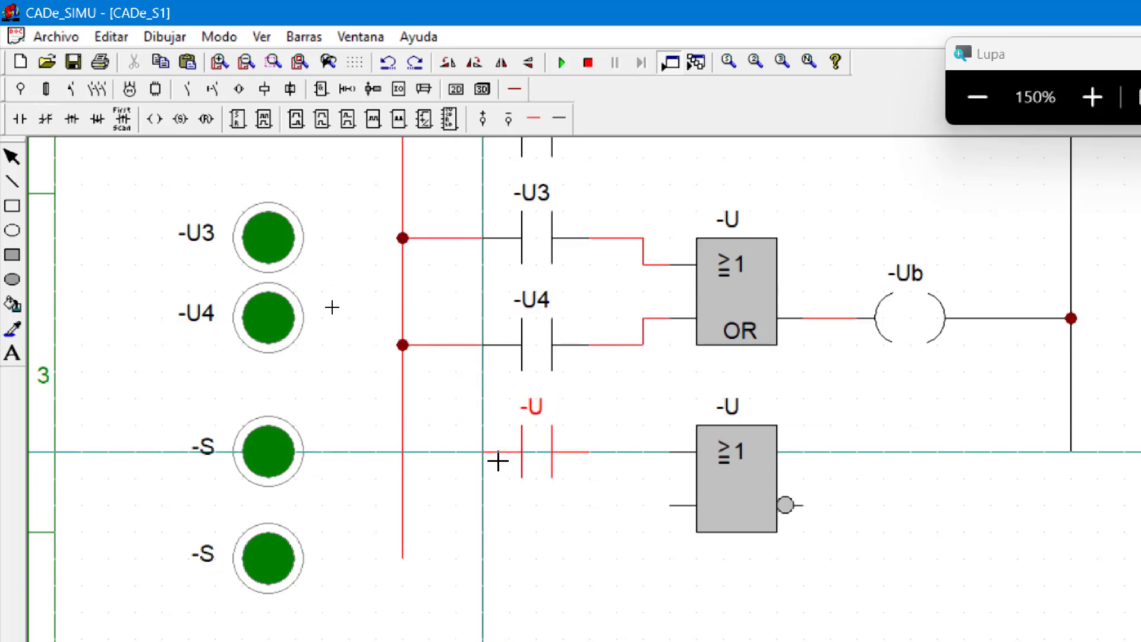
{"action": "left_click", "coordinate": [498, 461]}
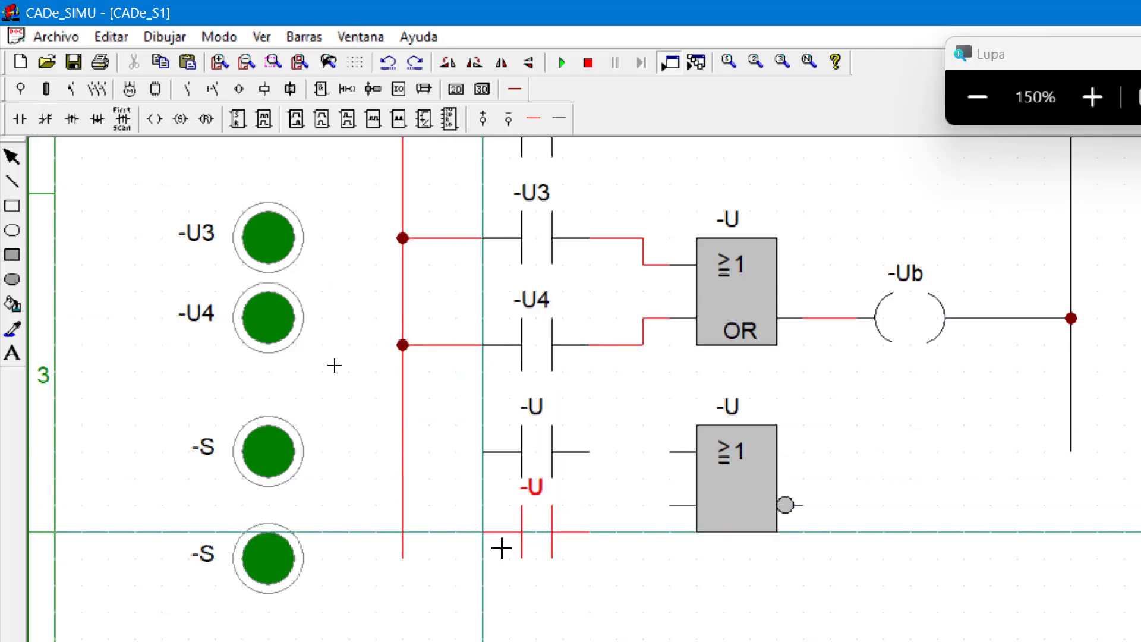
{"action": "left_click", "coordinate": [499, 541]}
{"action": "right_click", "coordinate": [505, 557]}
Place a coil in line with the NOR gate's output and extend the negative line downward past it
{"action": "left_click", "coordinate": [180, 118]}
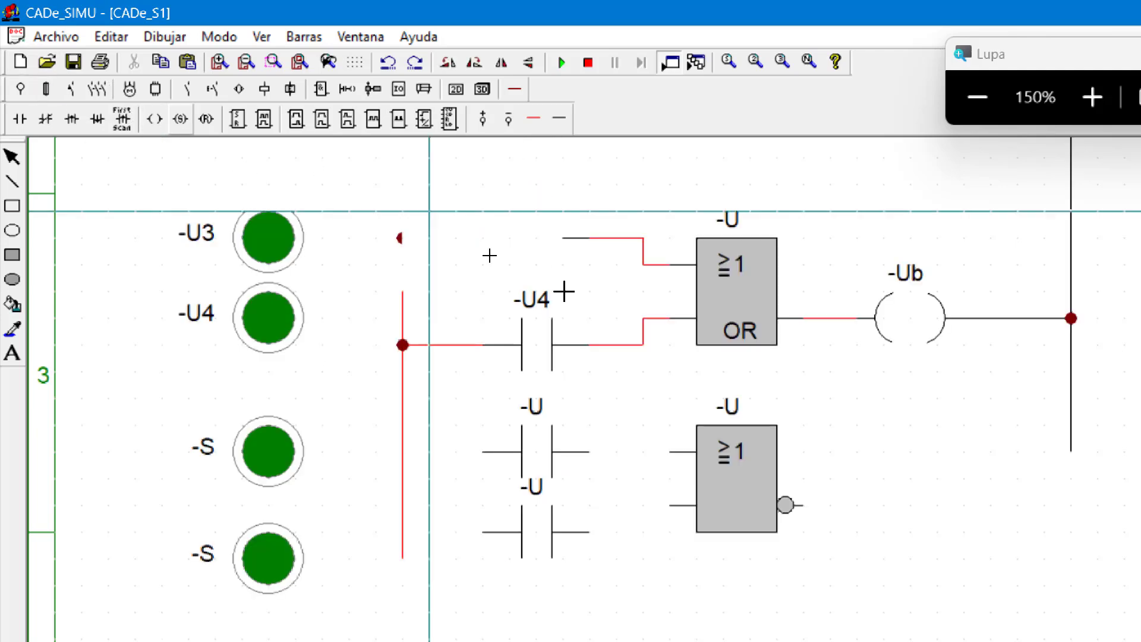
{"action": "left_click", "coordinate": [897, 515]}
{"action": "right_click", "coordinate": [897, 527]}
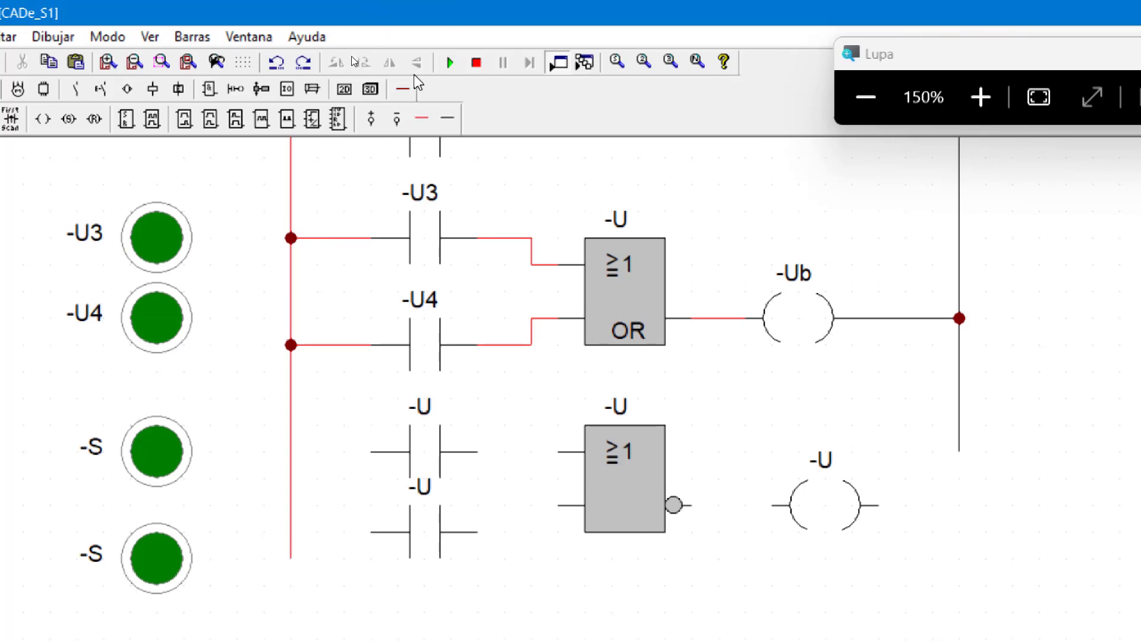
{"action": "left_click", "coordinate": [485, 119]}
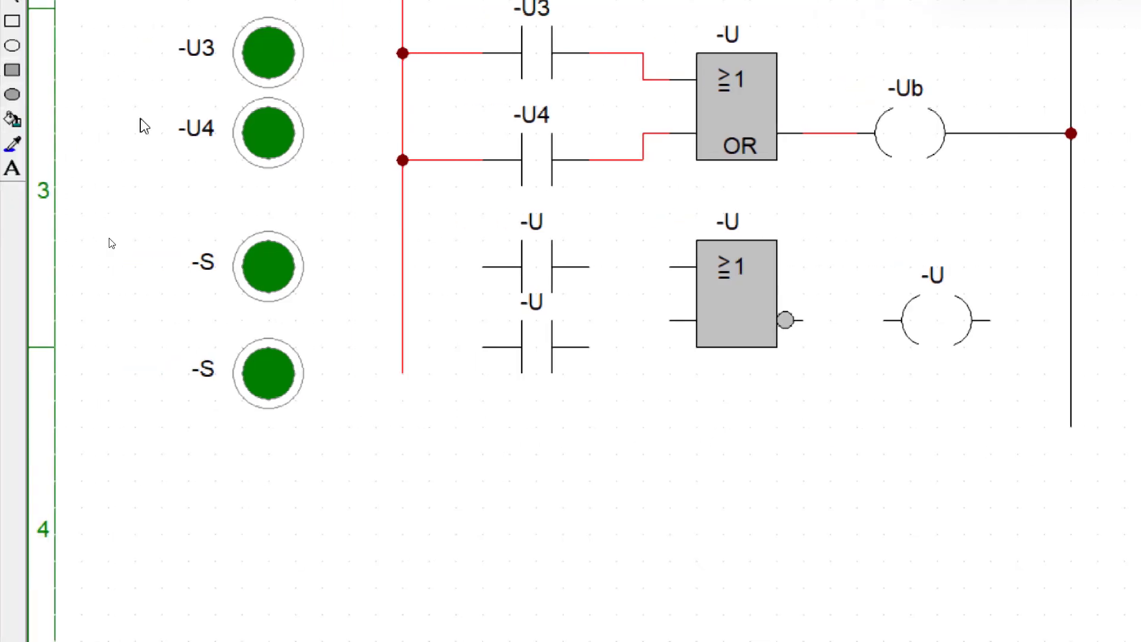
Rename the two new push buttons as -U5 for the upper one and -U6 for the lower one
{"action": "double_click", "coordinate": [257, 282]}
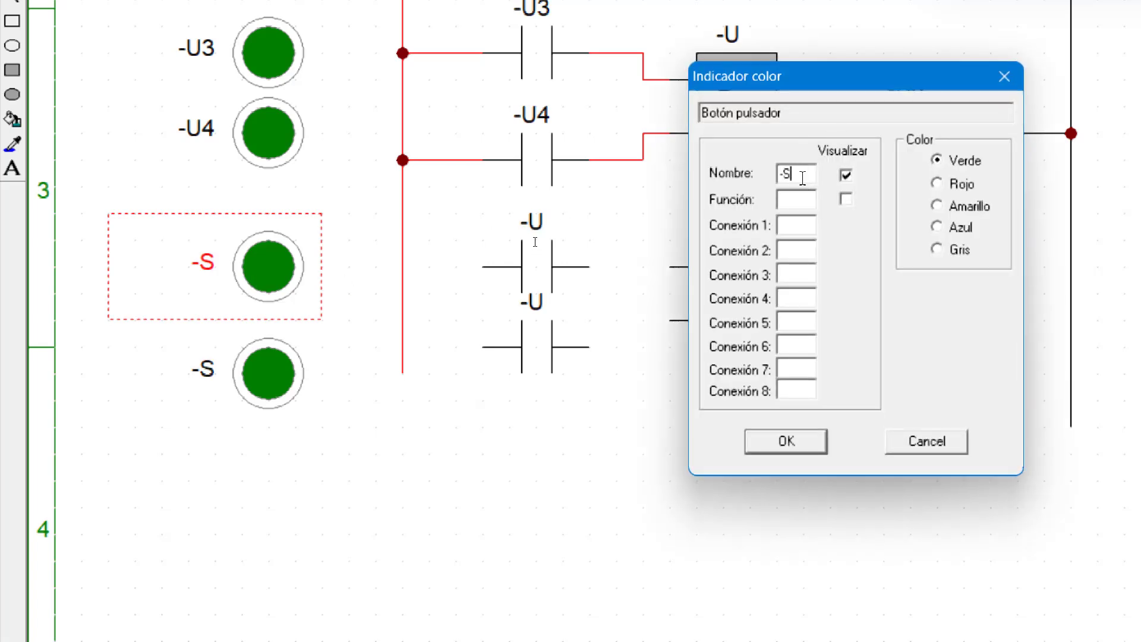
{"action": "key", "text": "BackSpace"}
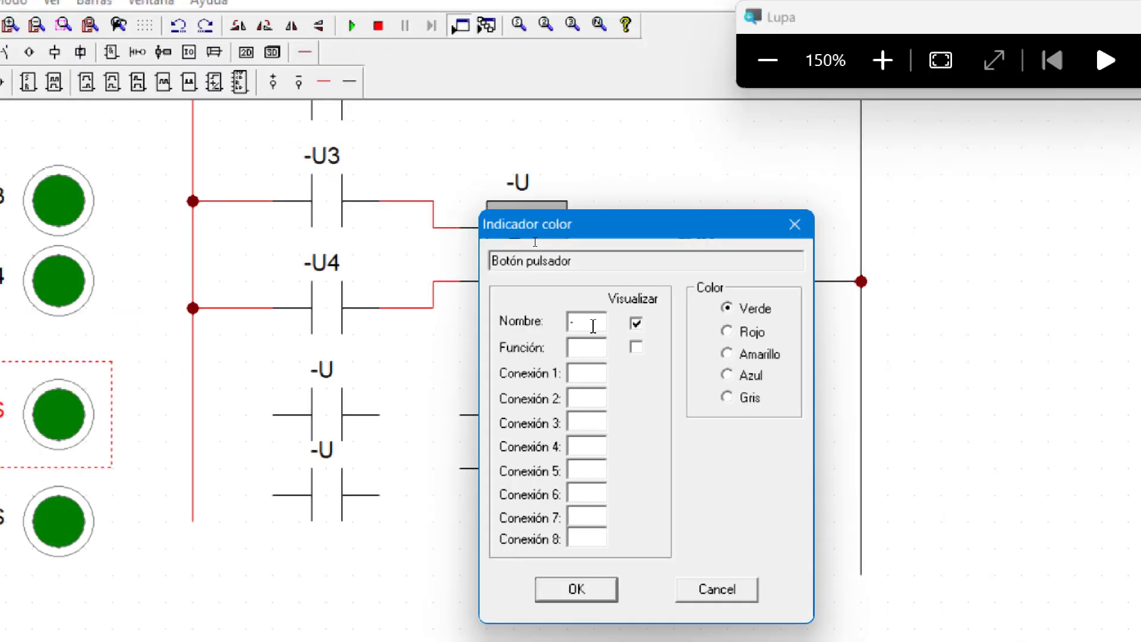
{"action": "type", "text": "U5"}
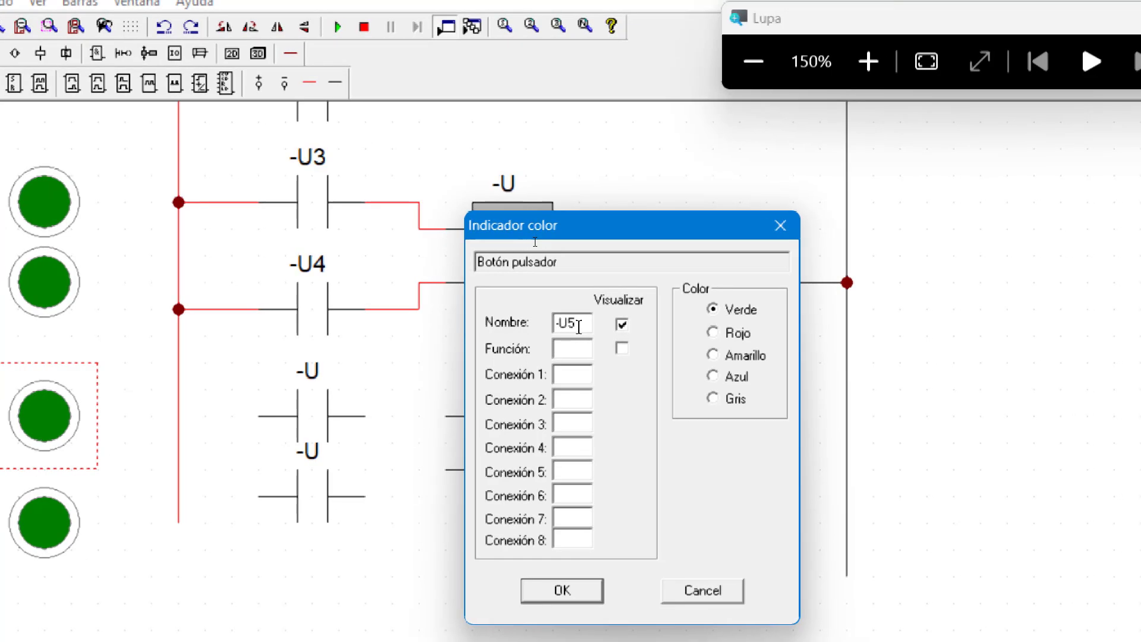
{"action": "left_click", "coordinate": [563, 591]}
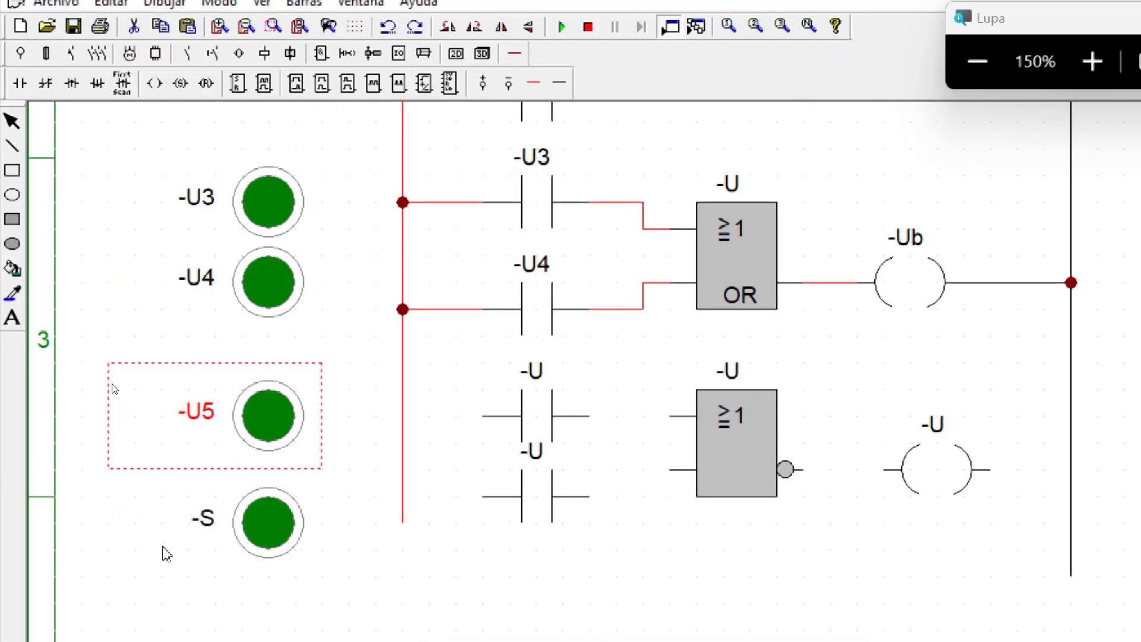
{"action": "double_click", "coordinate": [18, 532]}
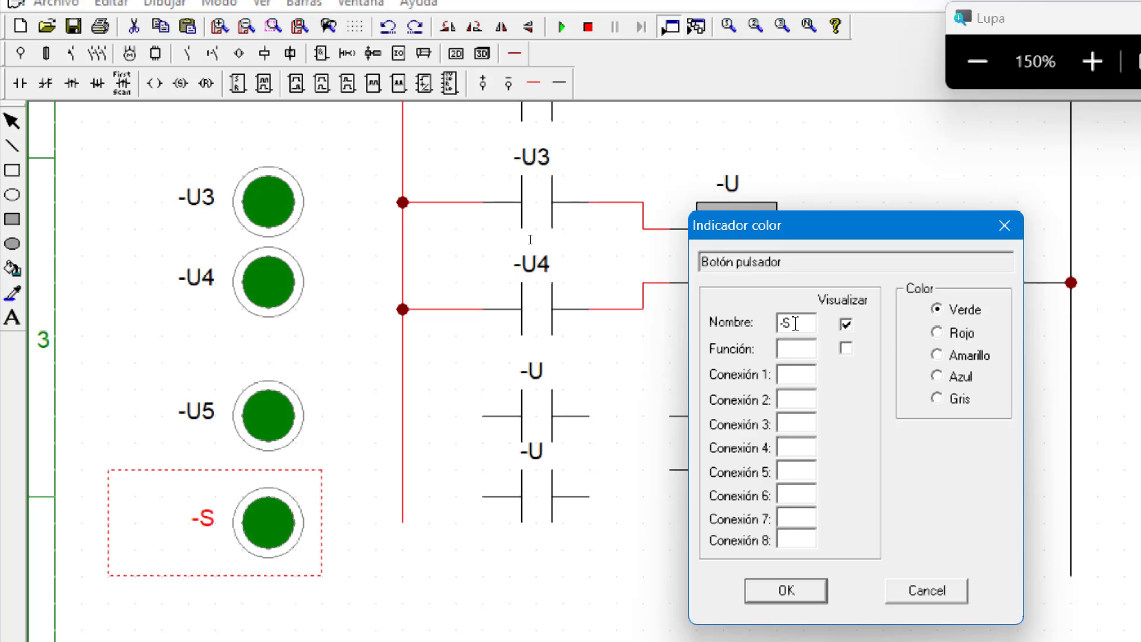
{"action": "type", "text": "U6"}
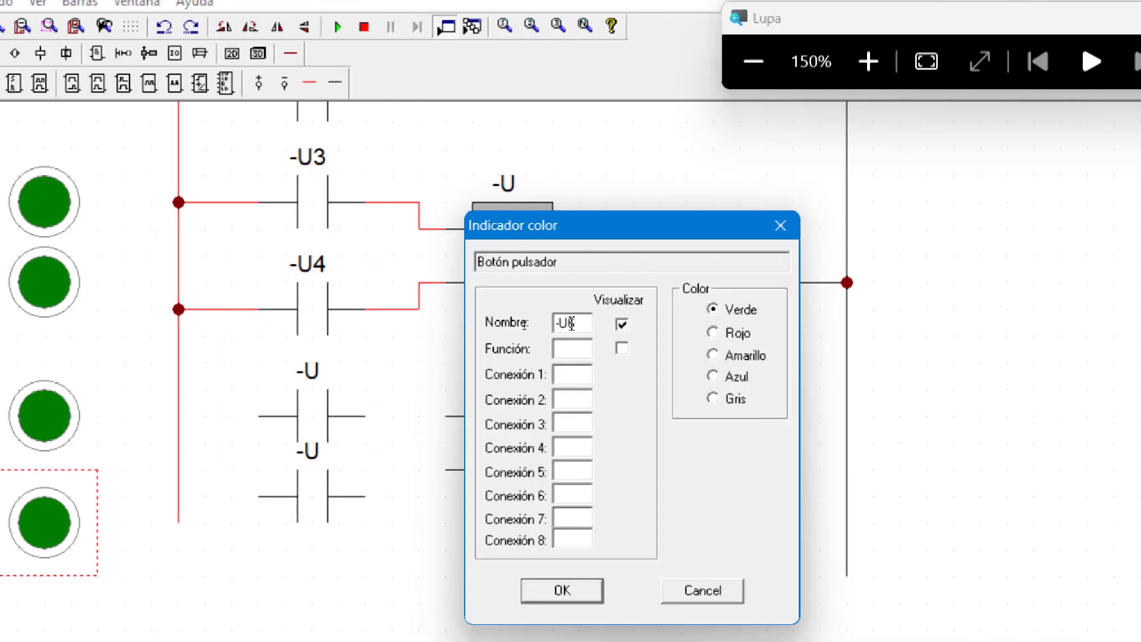
{"action": "left_click", "coordinate": [562, 590]}
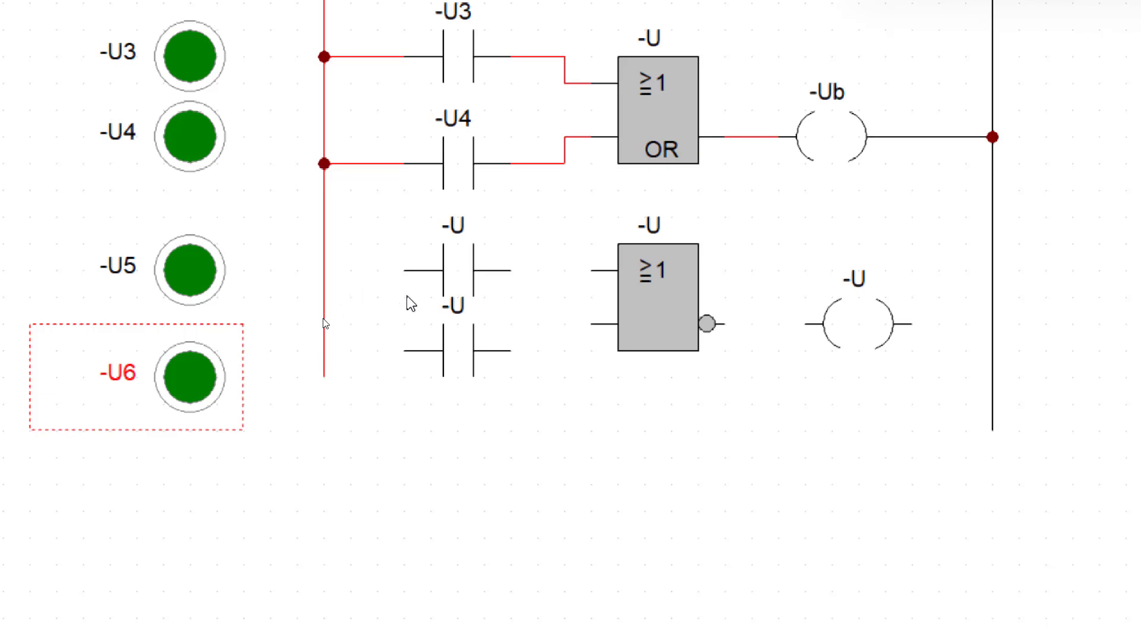
Move the lower new contact slightly down and rename the two contacts as -U5 (upper) and -U6 (lower)
{"action": "left_click_drag", "start_coordinate": [440, 356], "coordinate": [440, 377]}
{"action": "left_click", "coordinate": [447, 250]}
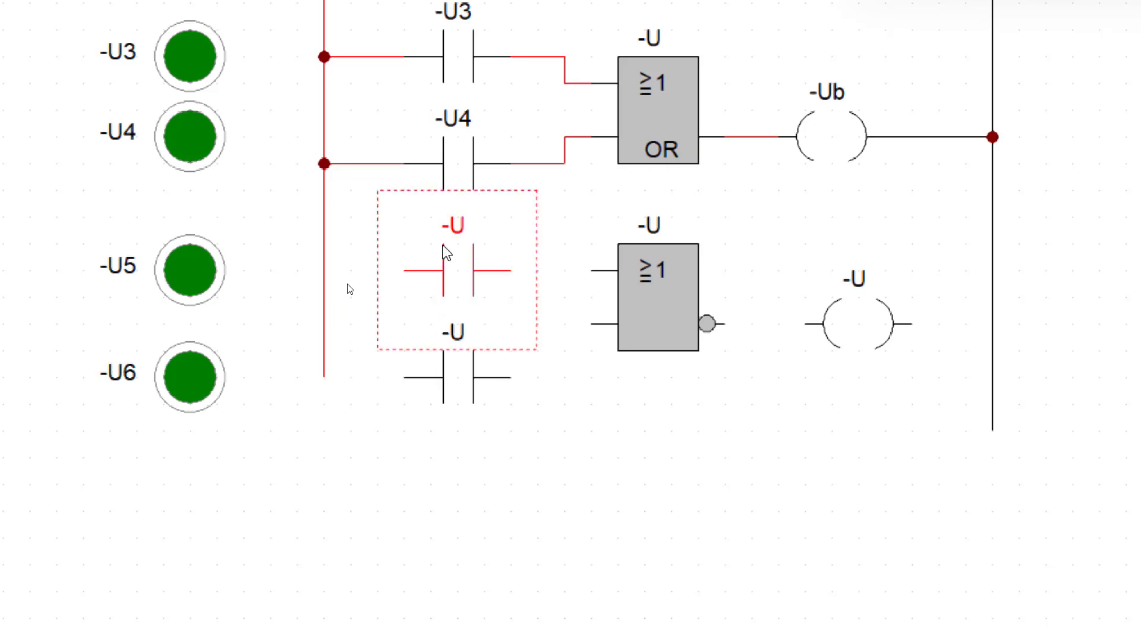
{"action": "double_click", "coordinate": [446, 252]}
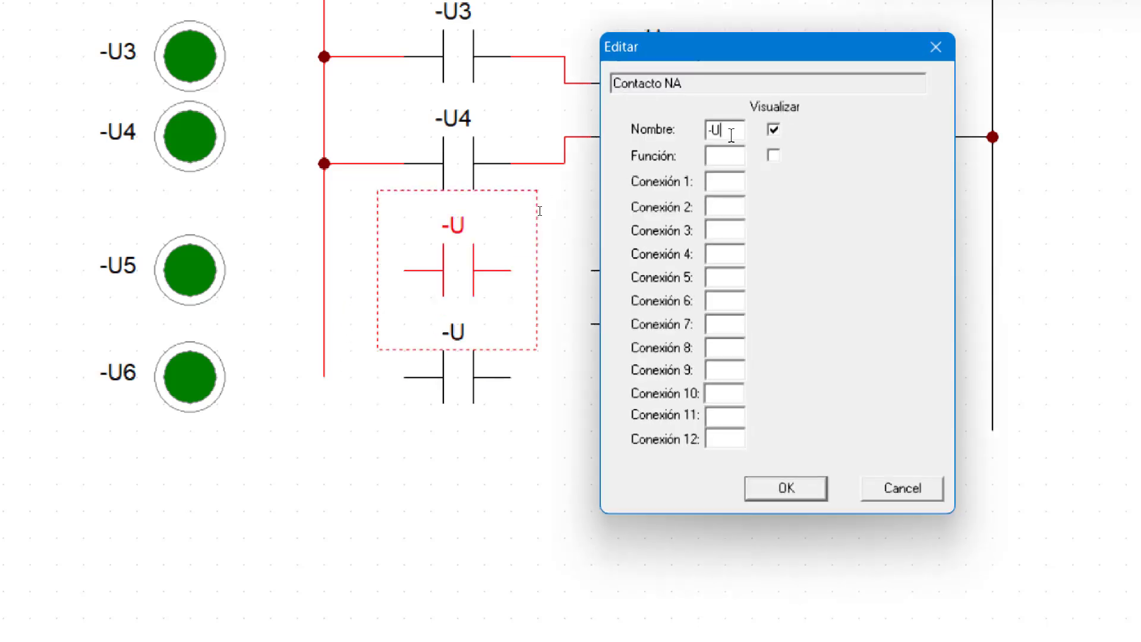
{"action": "left_click", "coordinate": [731, 130]}
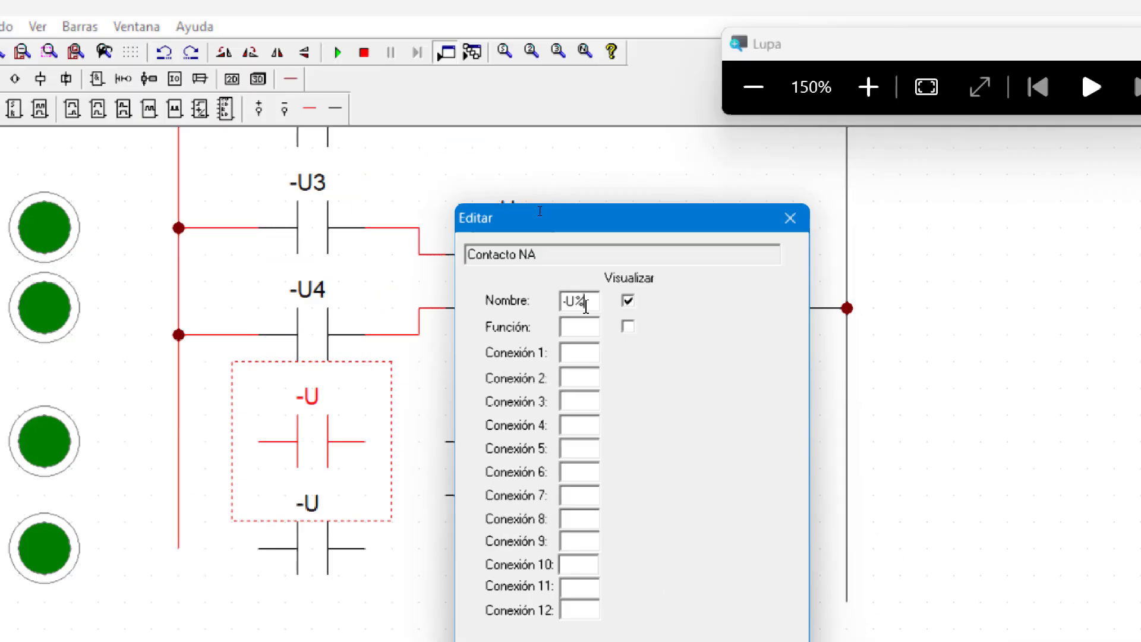
{"action": "key", "text": "BackSpace"}
{"action": "type", "text": "5"}
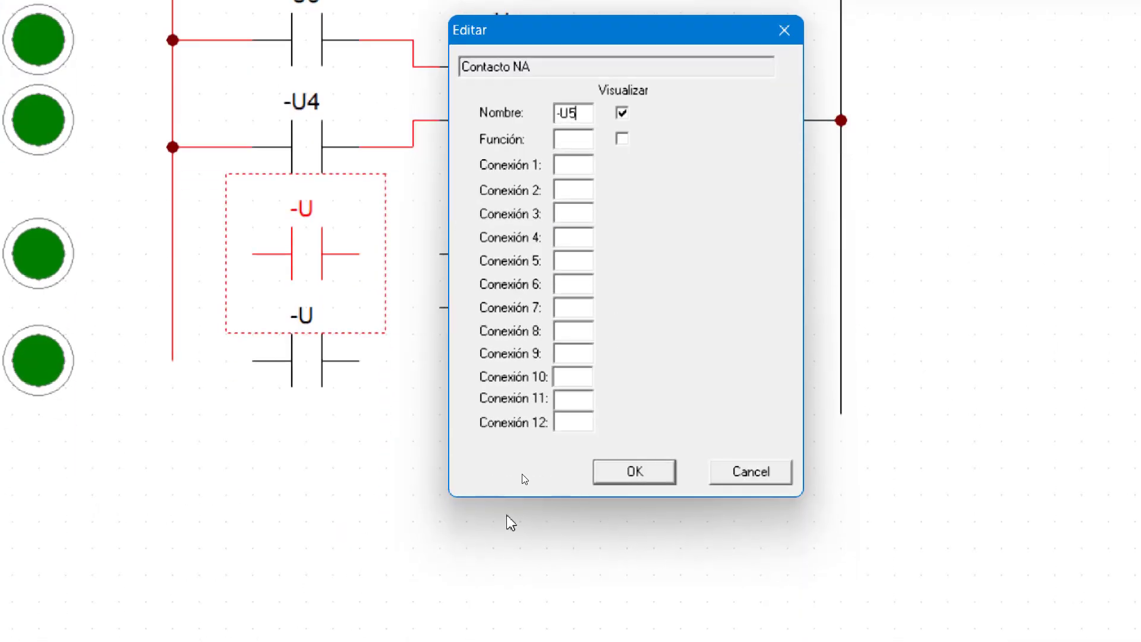
{"action": "left_click", "coordinate": [633, 474]}
{"action": "double_click", "coordinate": [356, 350]}
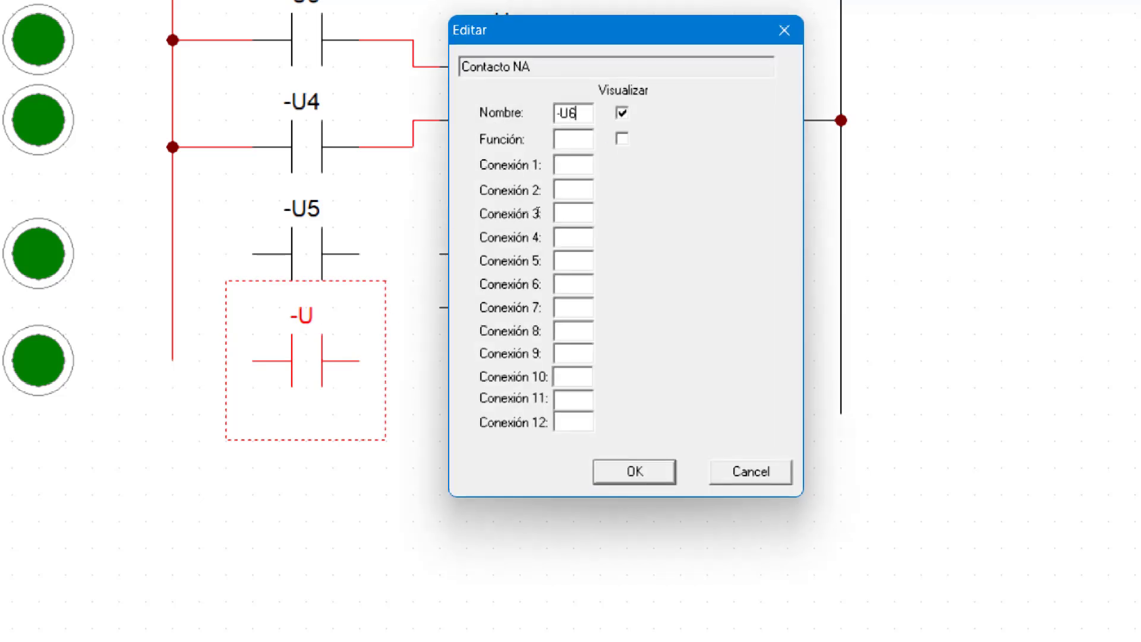
{"action": "left_click", "coordinate": [617, 476]}
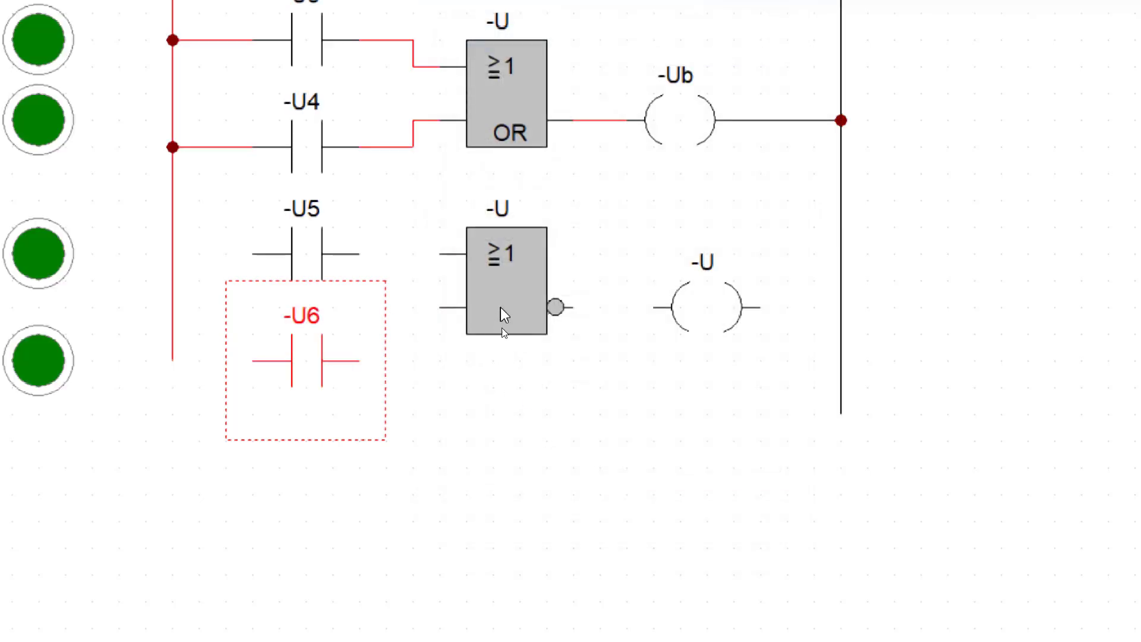
Rename the coil at the NOR gate's output as -Uc
{"action": "left_click", "coordinate": [714, 289]}
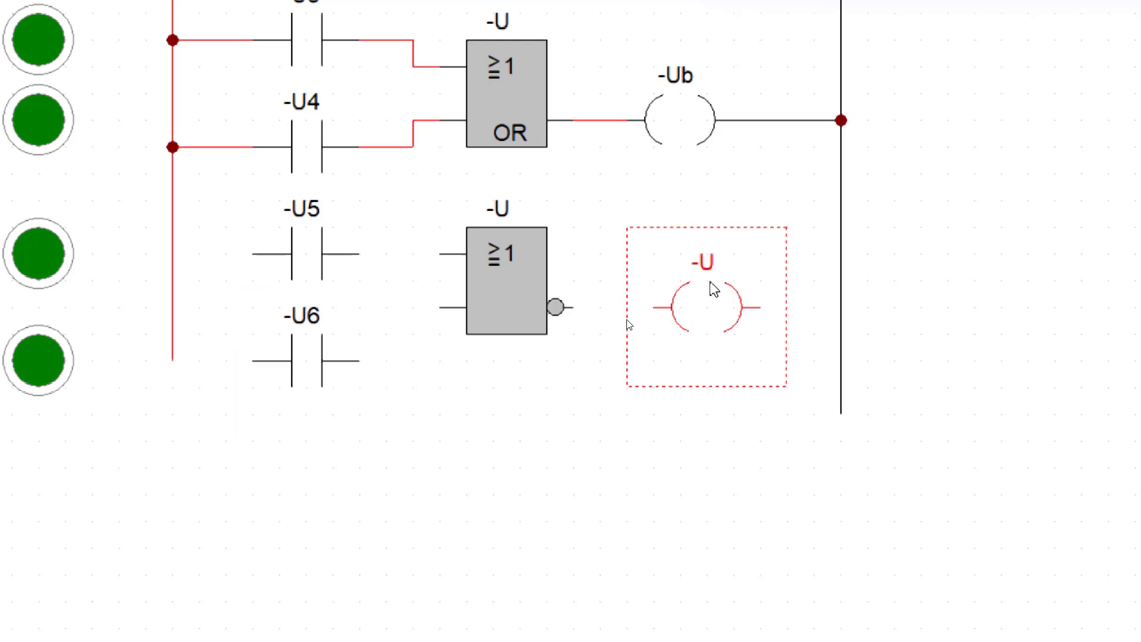
{"action": "double_click", "coordinate": [714, 290]}
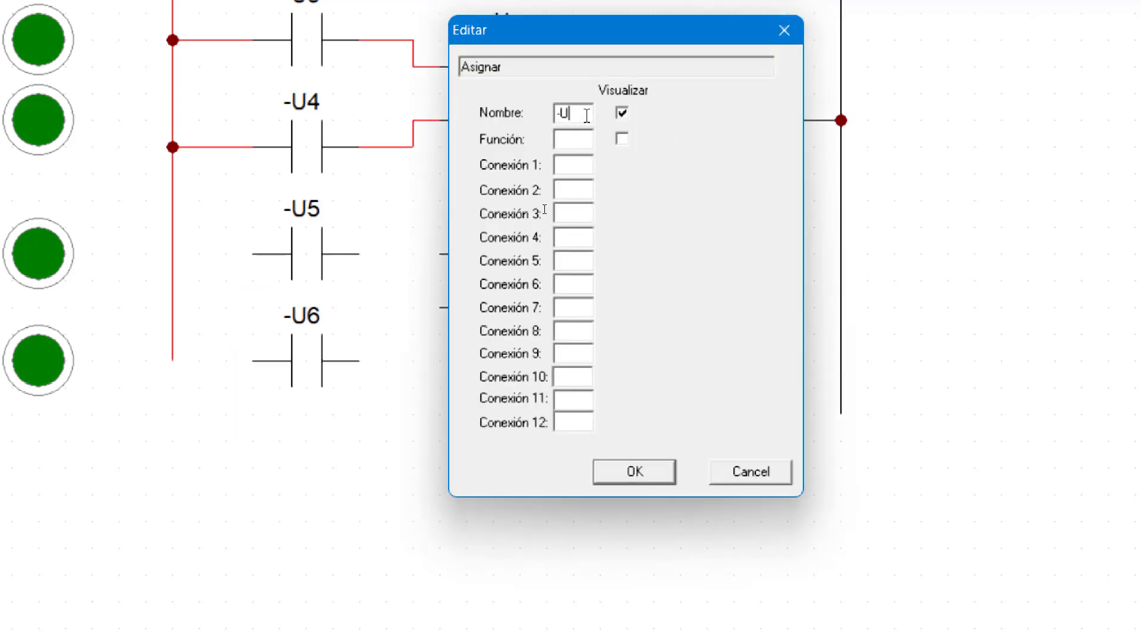
{"action": "left_click", "coordinate": [624, 472]}
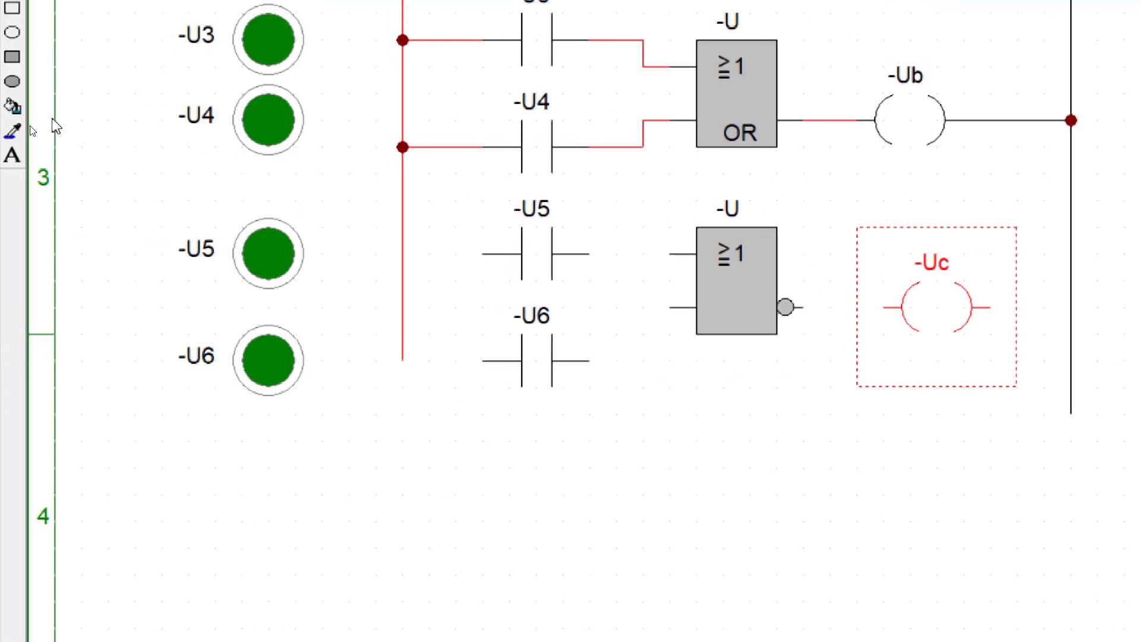
Wire the NOR gate's rung from the positive line through contacts -U5 and -U6 and coil -Uc to the negative line
{"action": "left_click", "coordinate": [535, 118]}
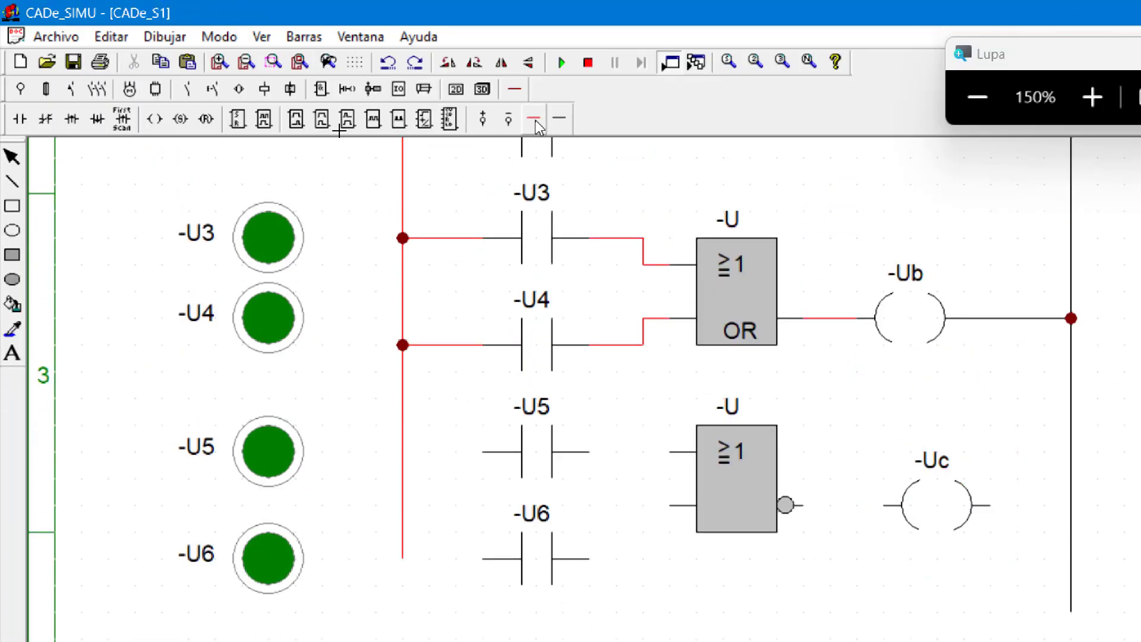
{"action": "left_click_drag", "start_coordinate": [408, 457], "coordinate": [487, 457]}
{"action": "left_click_drag", "start_coordinate": [574, 461], "coordinate": [669, 464]}
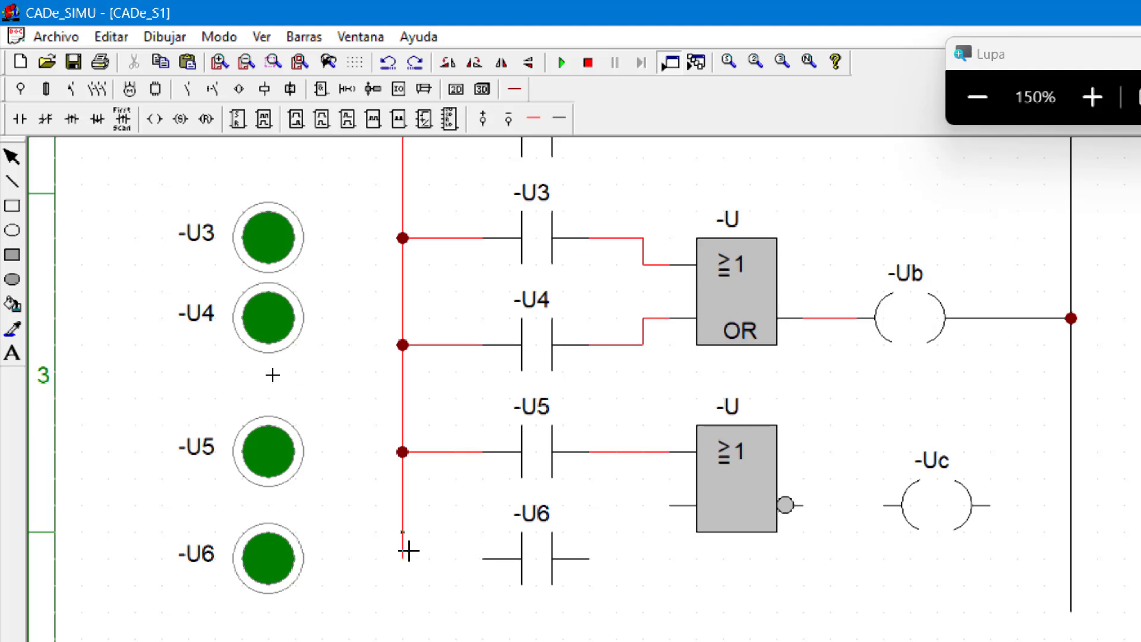
{"action": "mouse_move", "coordinate": [409, 551]}
{"action": "left_mouse_down"}
{"action": "mouse_move", "coordinate": [410, 609]}
{"action": "mouse_move", "coordinate": [430, 565]}
{"action": "mouse_move", "coordinate": [420, 565]}
{"action": "mouse_move", "coordinate": [489, 566]}
{"action": "left_mouse_up"}
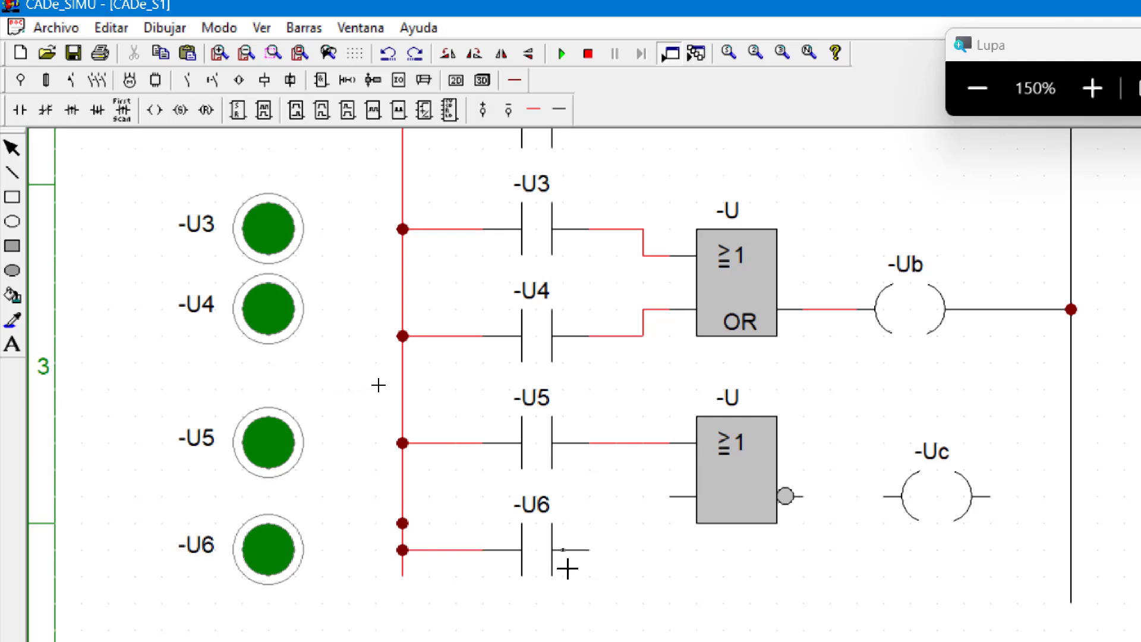
{"action": "mouse_move", "coordinate": [591, 565]}
{"action": "left_mouse_down"}
{"action": "mouse_move", "coordinate": [591, 520]}
{"action": "mouse_move", "coordinate": [678, 510]}
{"action": "left_mouse_up"}
{"action": "left_click_drag", "start_coordinate": [814, 511], "coordinate": [894, 510]}
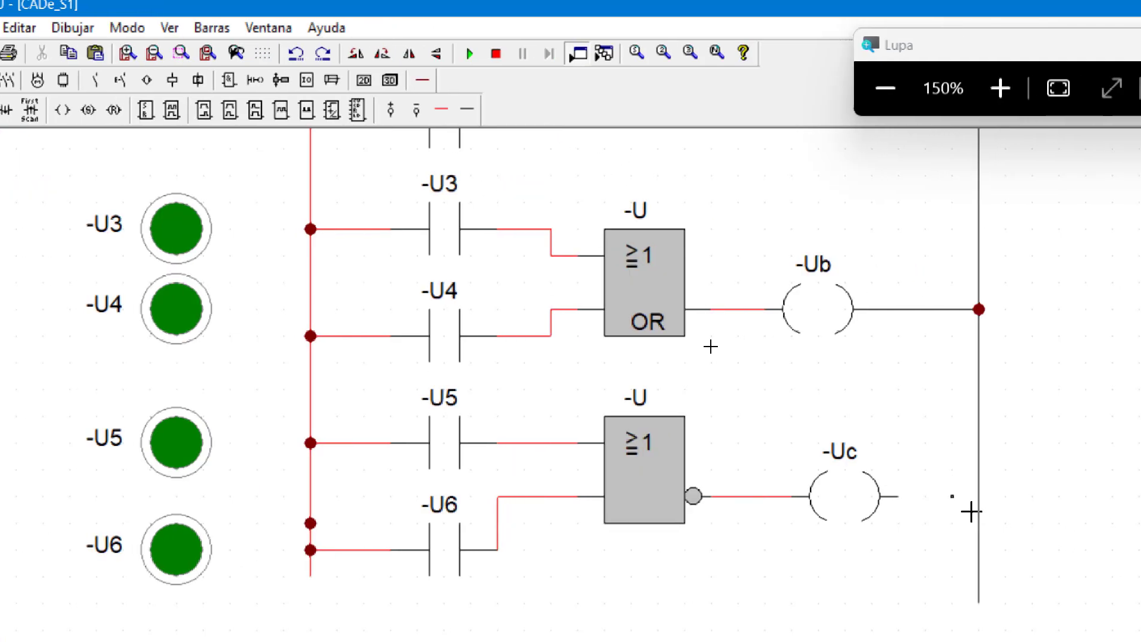
{"action": "left_click_drag", "start_coordinate": [978, 512], "coordinate": [910, 507]}
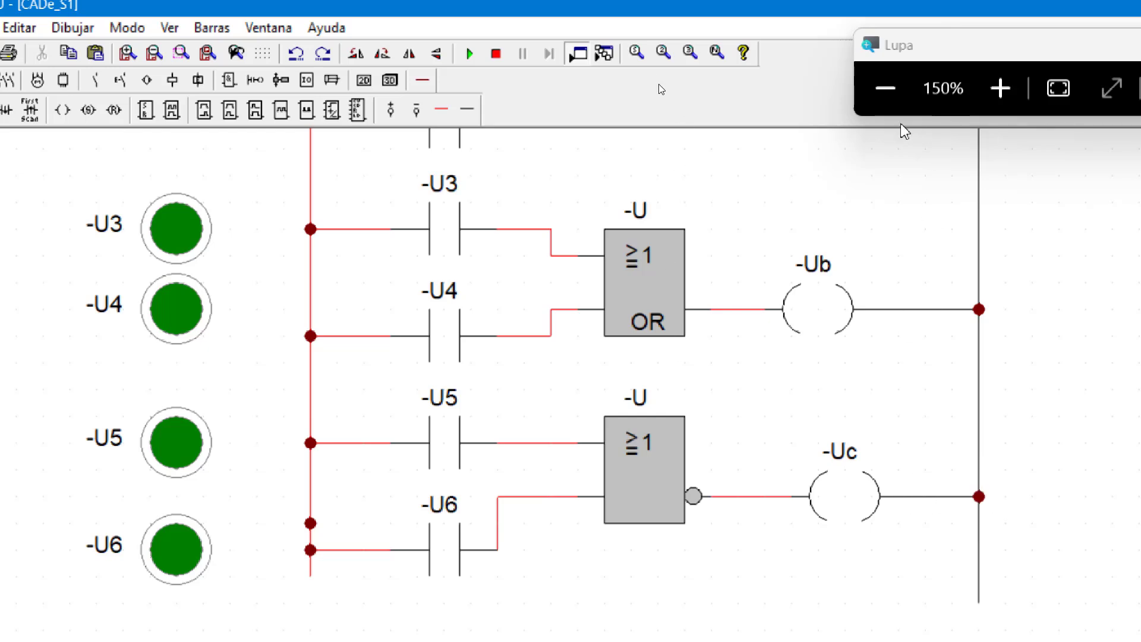
Run the circuit simulation briefly and return to editing mode
{"action": "left_click", "coordinate": [885, 87]}
{"action": "left_click", "coordinate": [374, 43]}
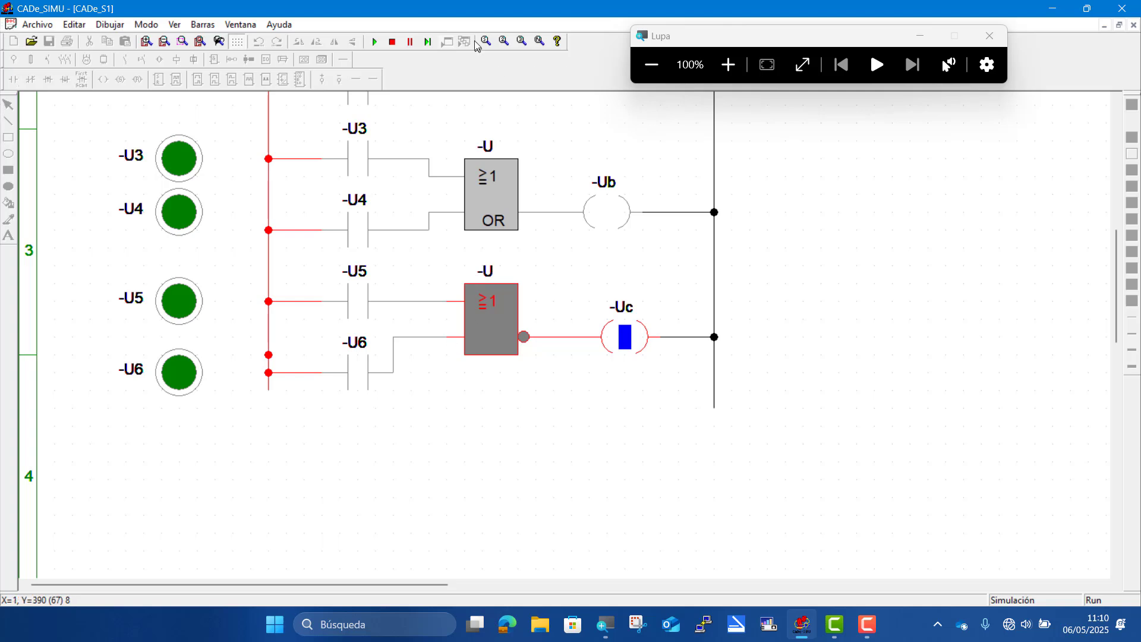
{"action": "left_click", "coordinate": [392, 42]}
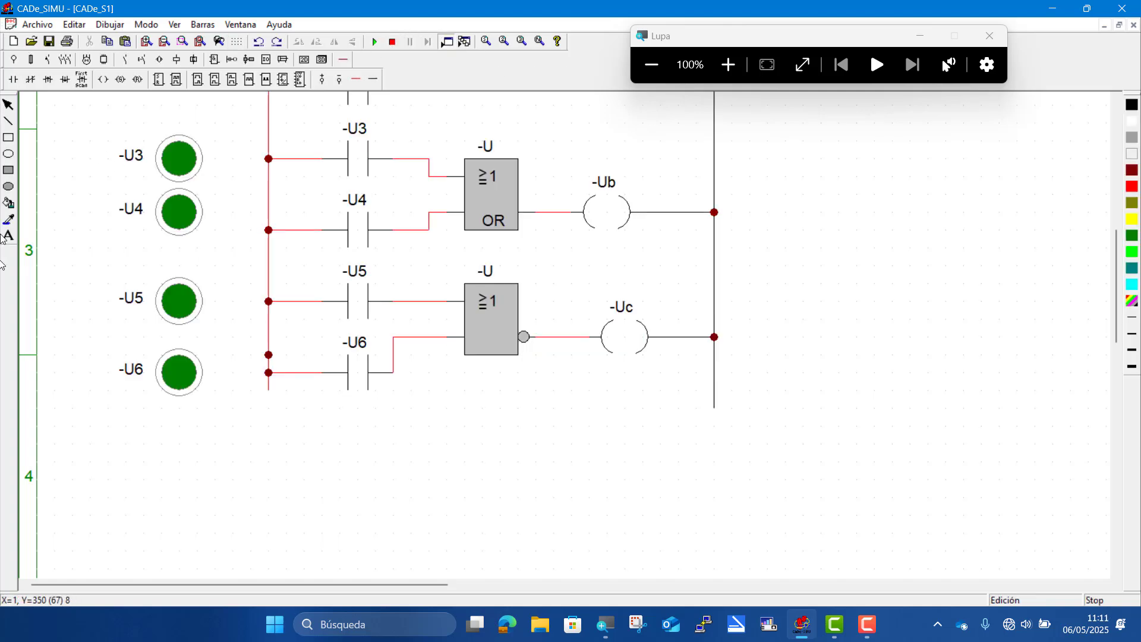
Try to add a text label reading NOR to the lowest gate
{"action": "left_click", "coordinate": [8, 235]}
{"action": "left_click", "coordinate": [333, 351]}
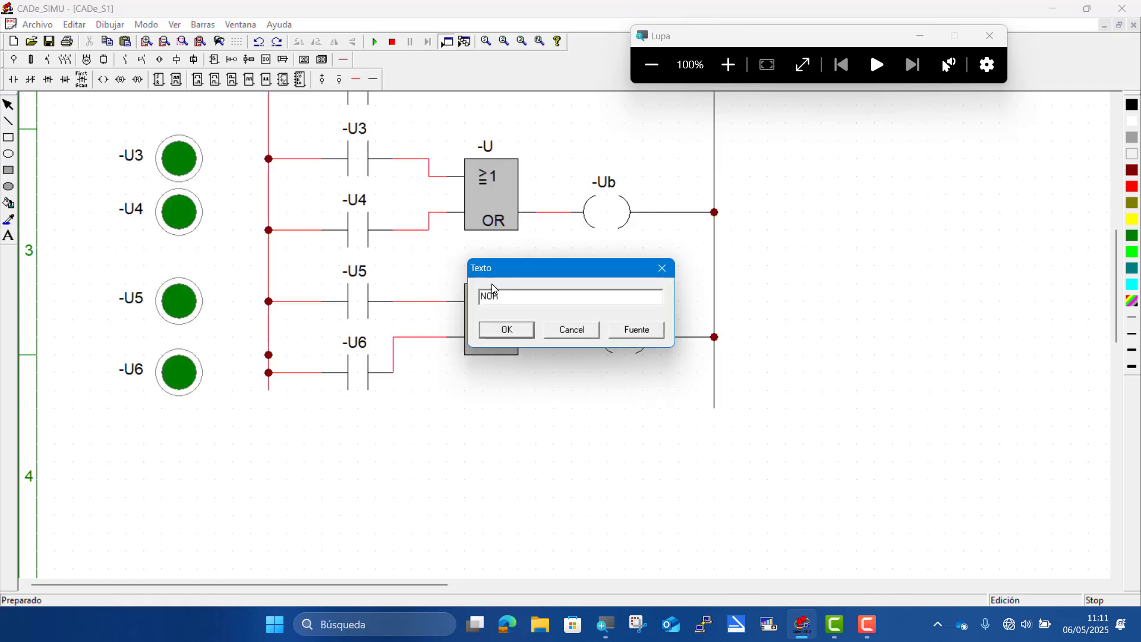
{"action": "left_click", "coordinate": [507, 329]}
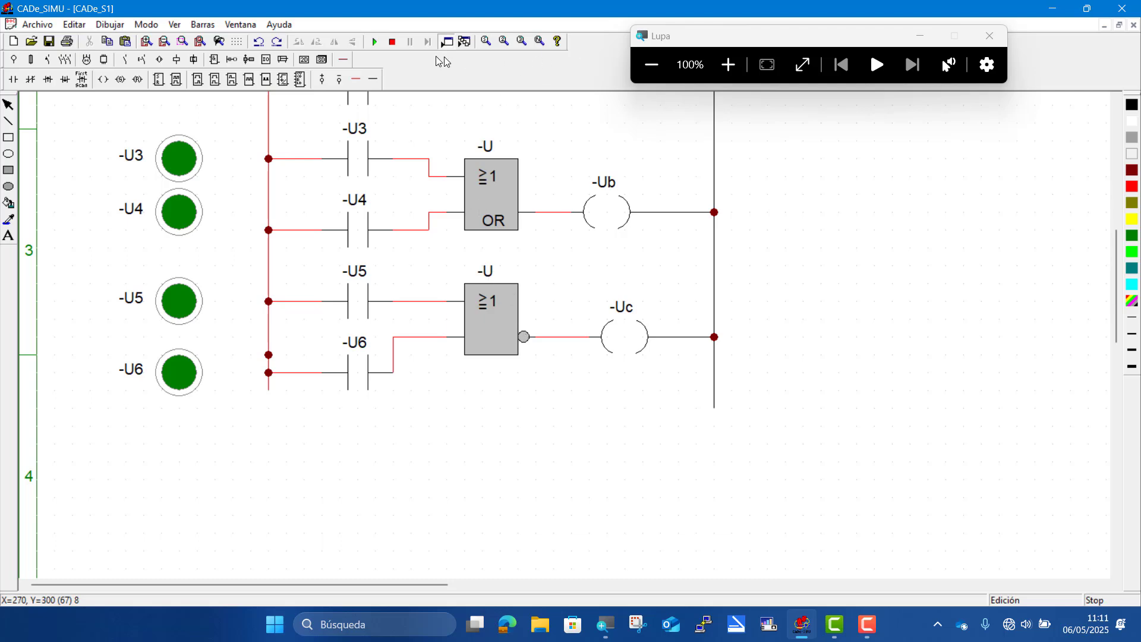
Start the simulation and test the NOR gate by switching push button -U5 on and off
{"action": "left_click", "coordinate": [379, 46]}
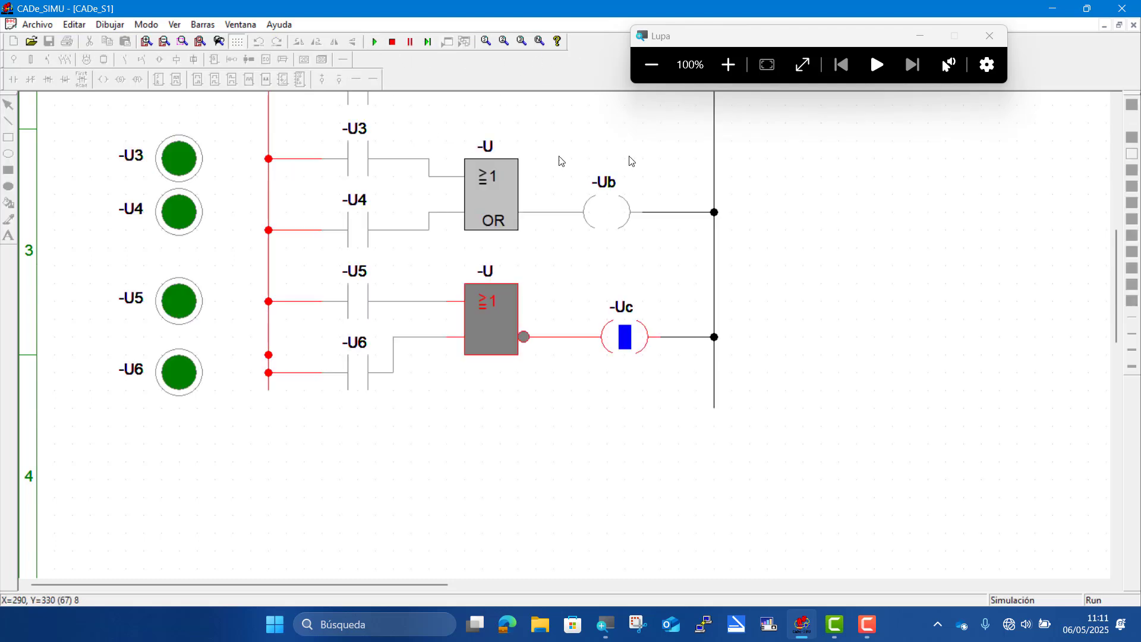
{"action": "left_click", "coordinate": [726, 64]}
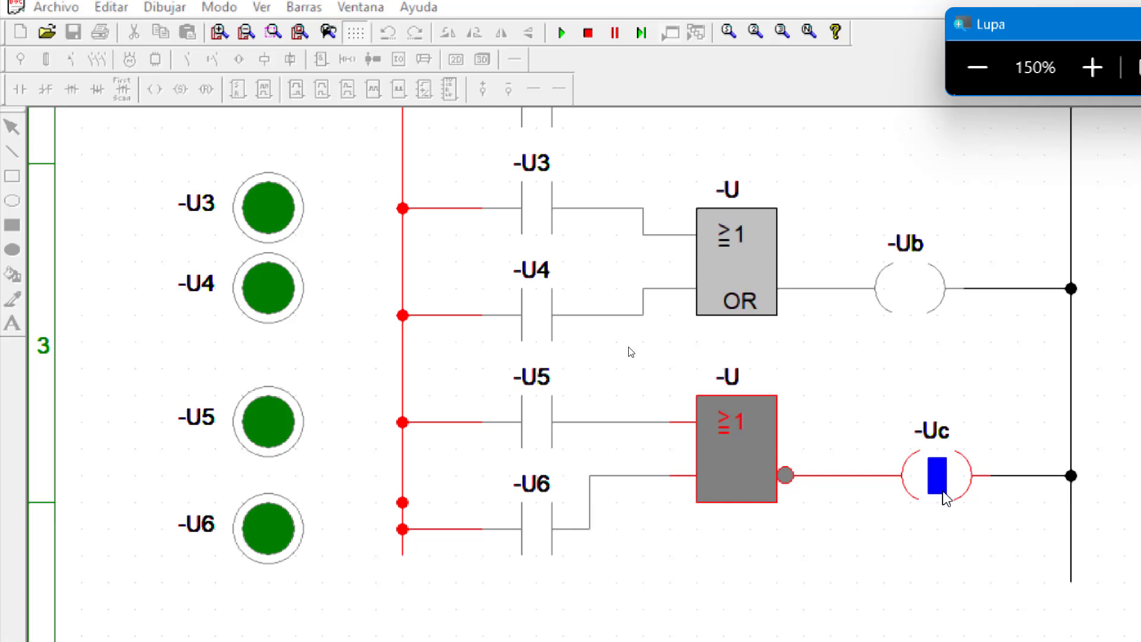
{"action": "left_click", "coordinate": [538, 426]}
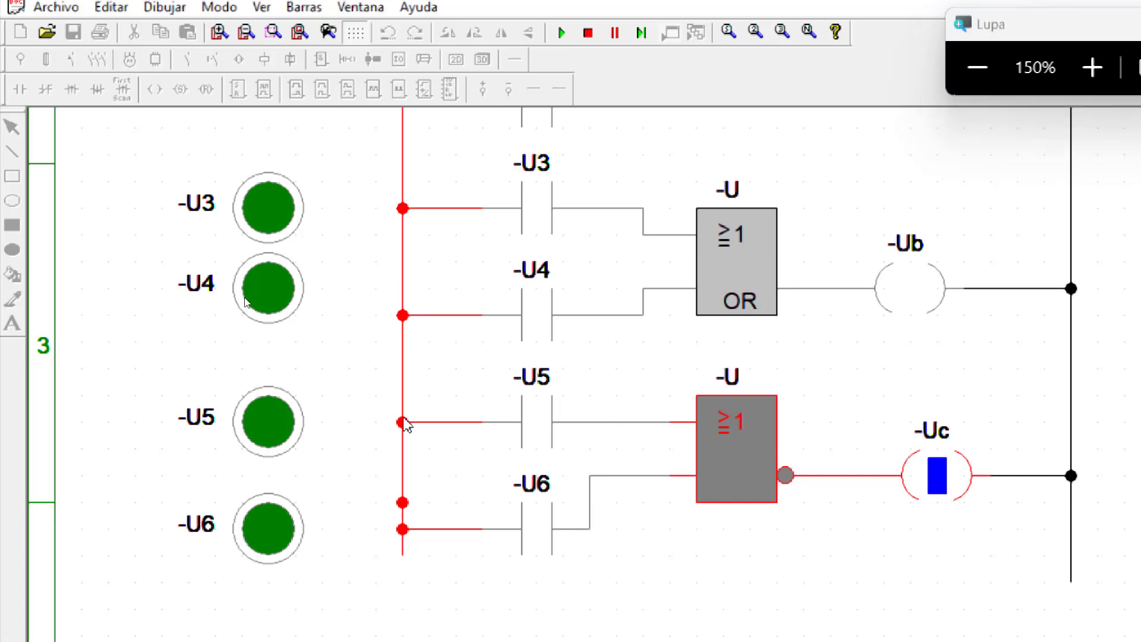
{"action": "left_click", "coordinate": [283, 439]}
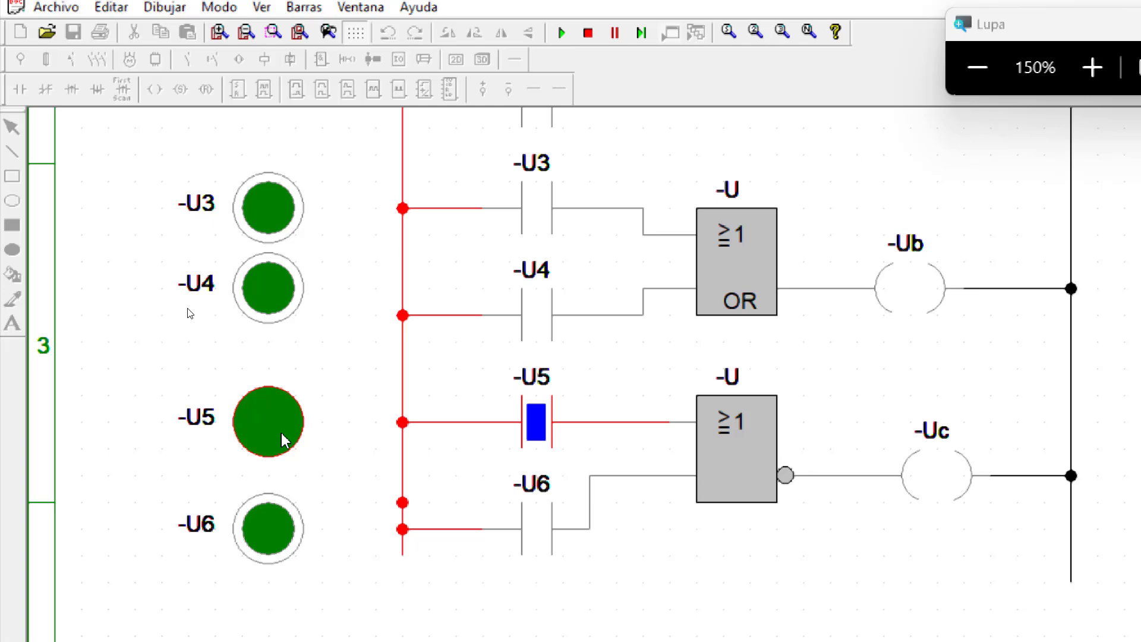
{"action": "left_click", "coordinate": [283, 439]}
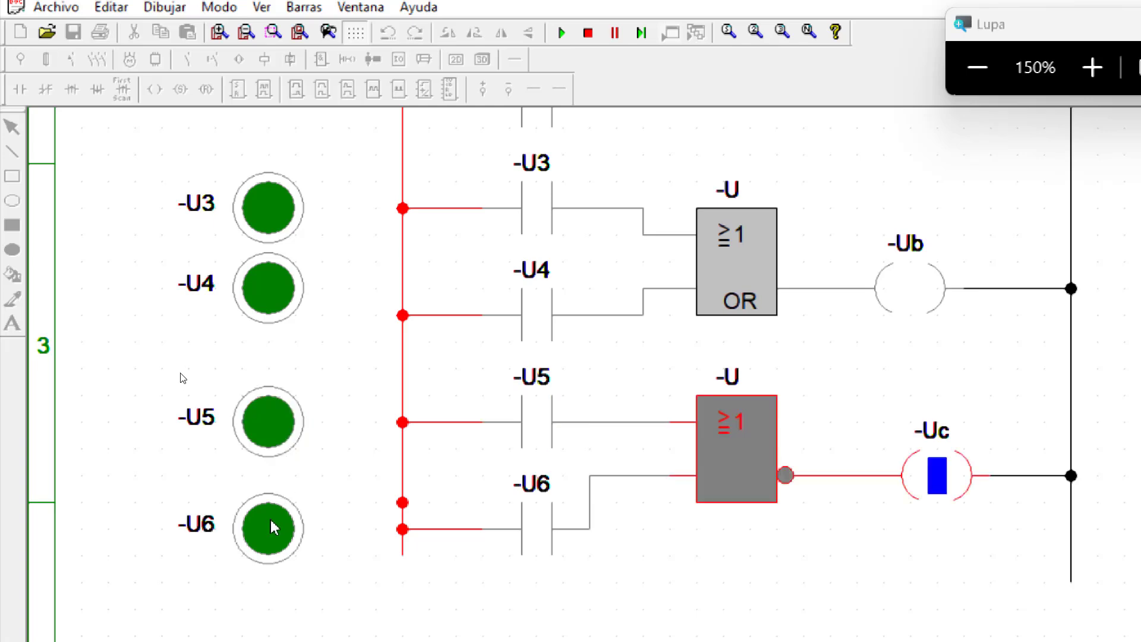
Test the NOR gate with -U6 alone and with -U5 and -U6 together, and stop the simulation
{"action": "left_click", "coordinate": [273, 543]}
{"action": "left_click", "coordinate": [302, 418]}
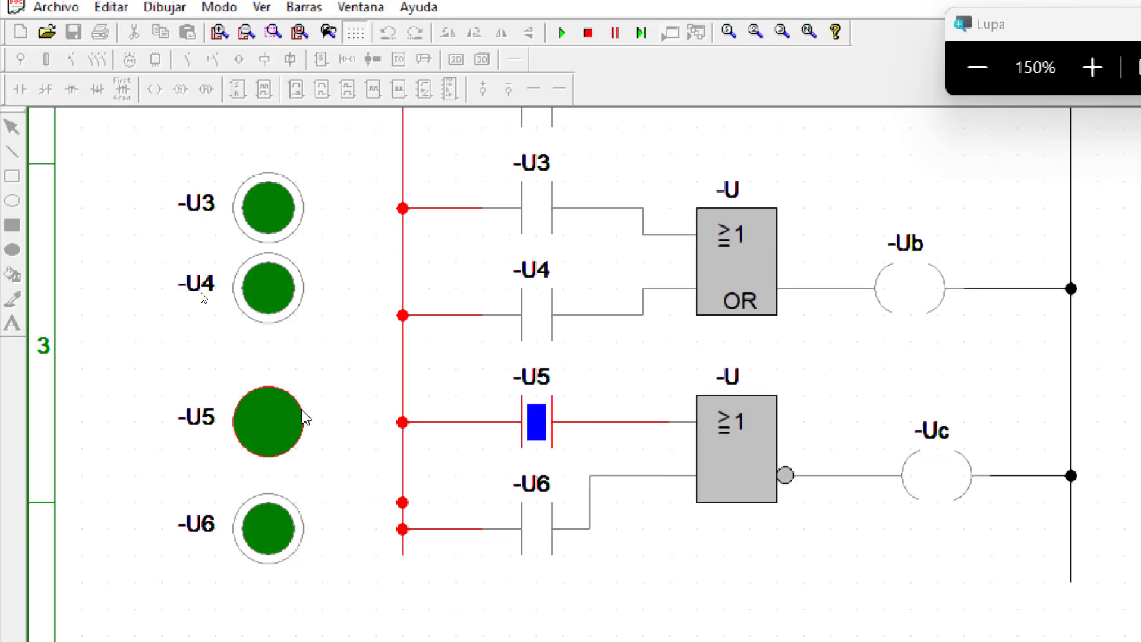
{"action": "left_click", "coordinate": [272, 539]}
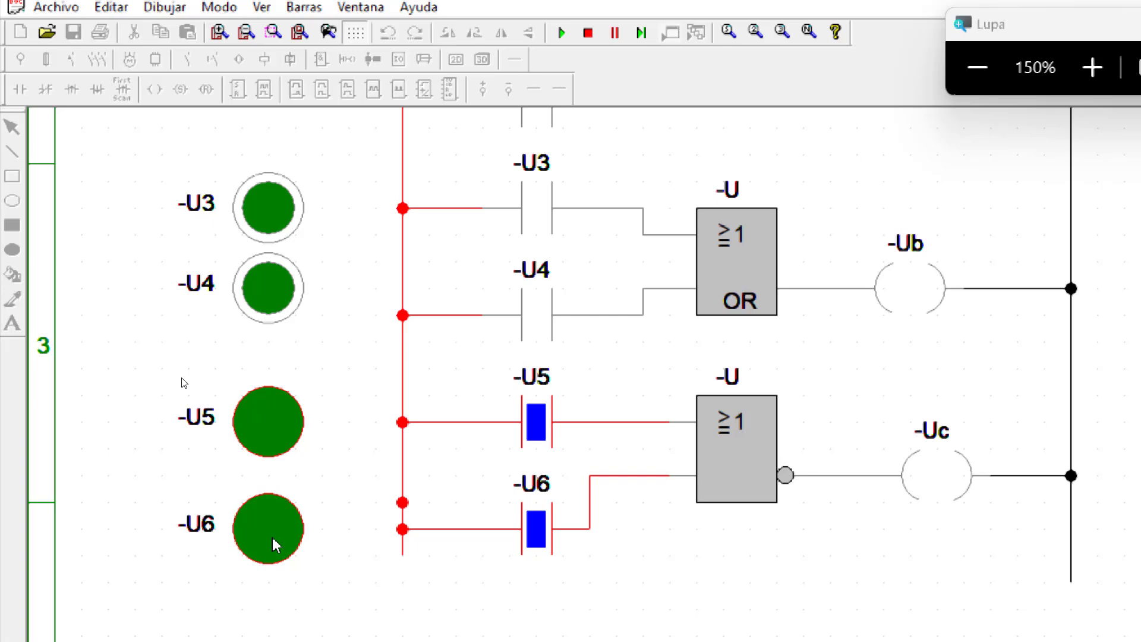
{"action": "left_click_drag", "start_coordinate": [275, 543], "coordinate": [287, 502]}
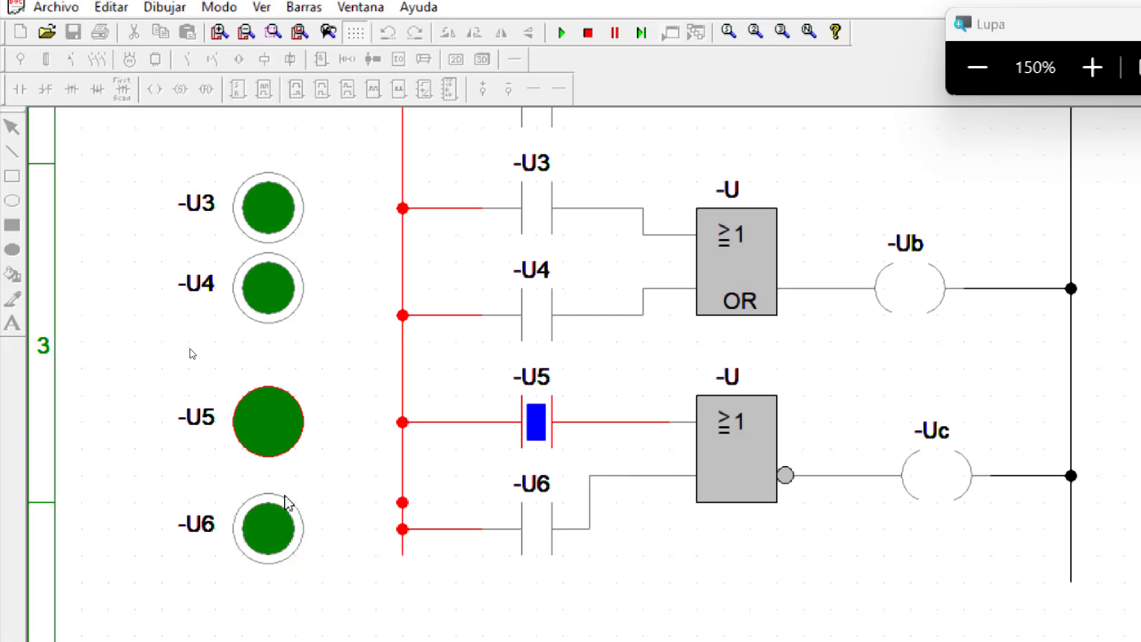
{"action": "left_click", "coordinate": [280, 415]}
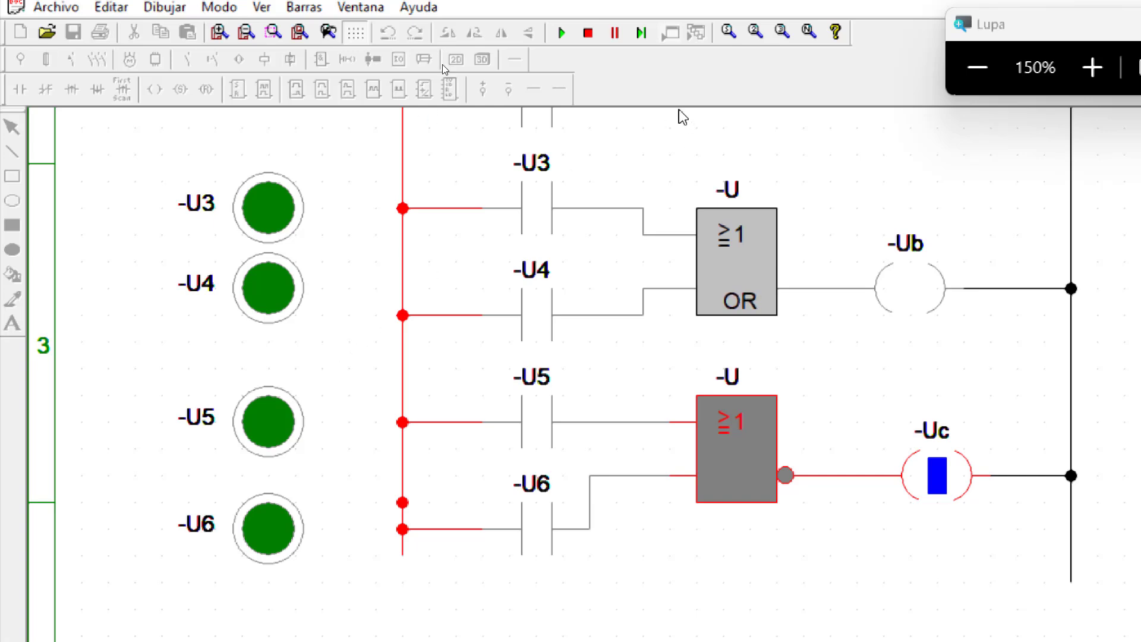
{"action": "left_click", "coordinate": [588, 33]}
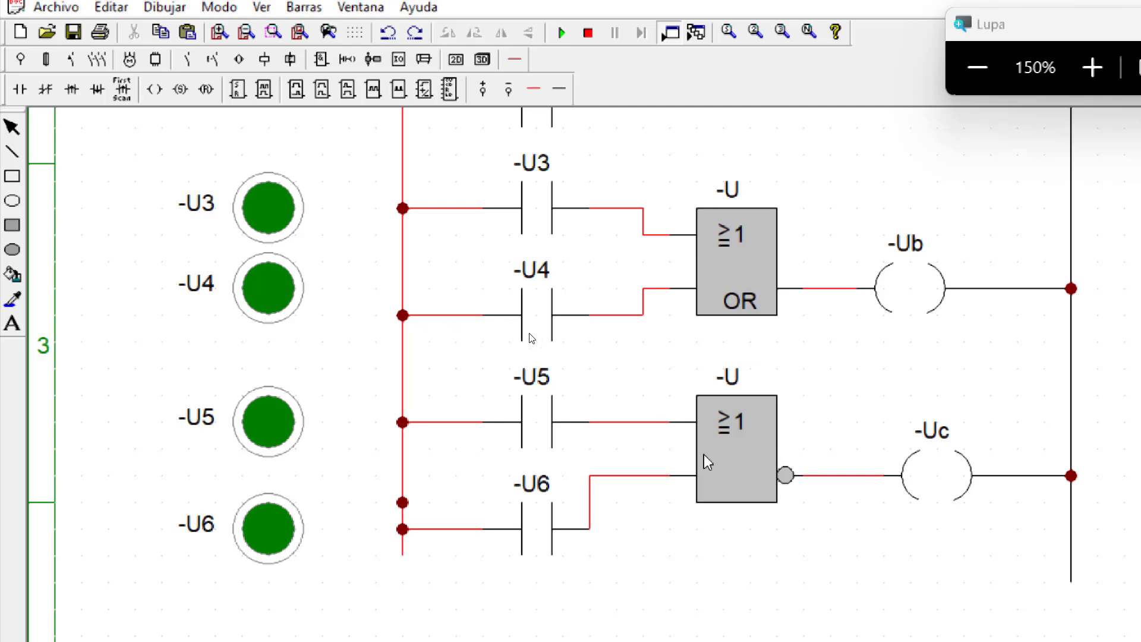
{"action": "scroll", "coordinate": [866, 489], "scroll_direction": "up", "scroll_amount": 5}
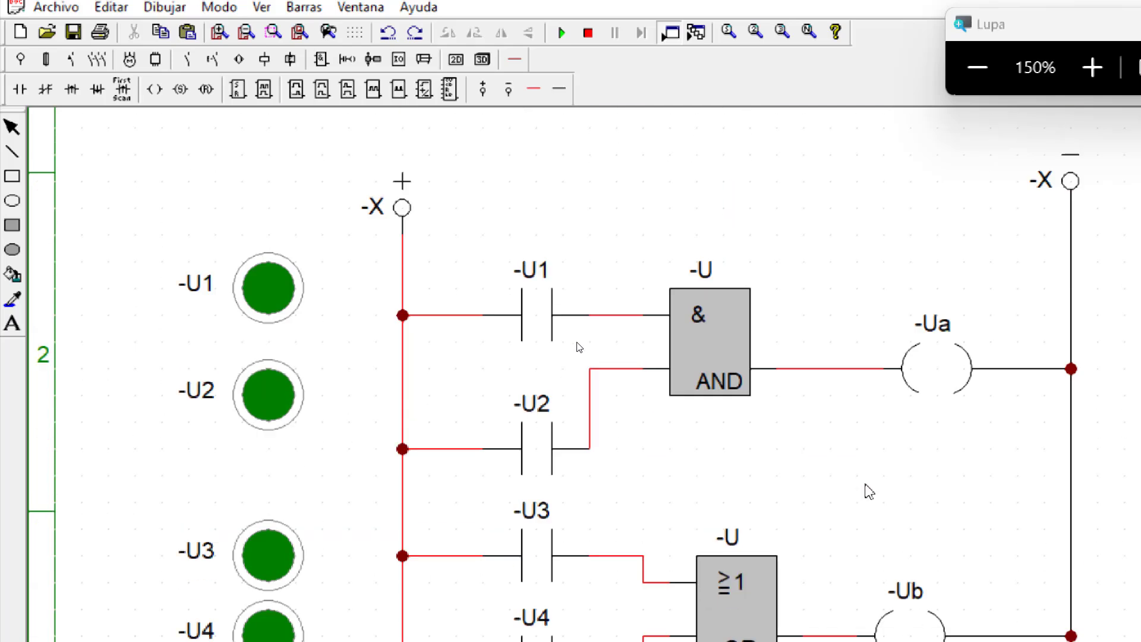
{"action": "scroll", "coordinate": [864, 458], "scroll_direction": "down", "scroll_amount": 3}
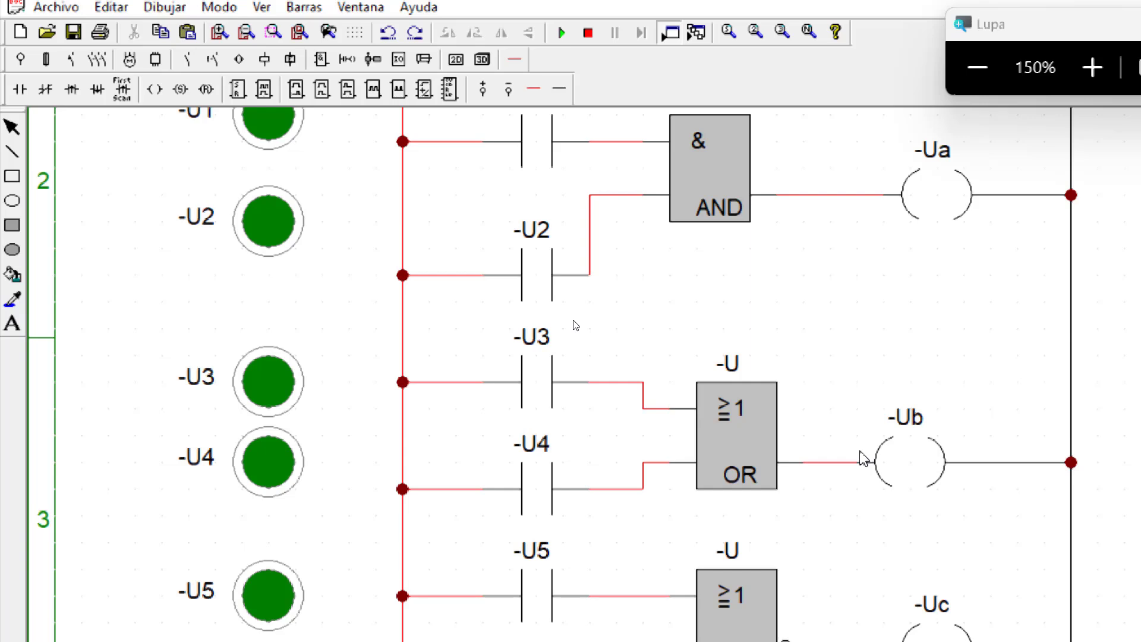
{"action": "scroll", "coordinate": [599, 157], "scroll_direction": "up", "scroll_amount": 3}
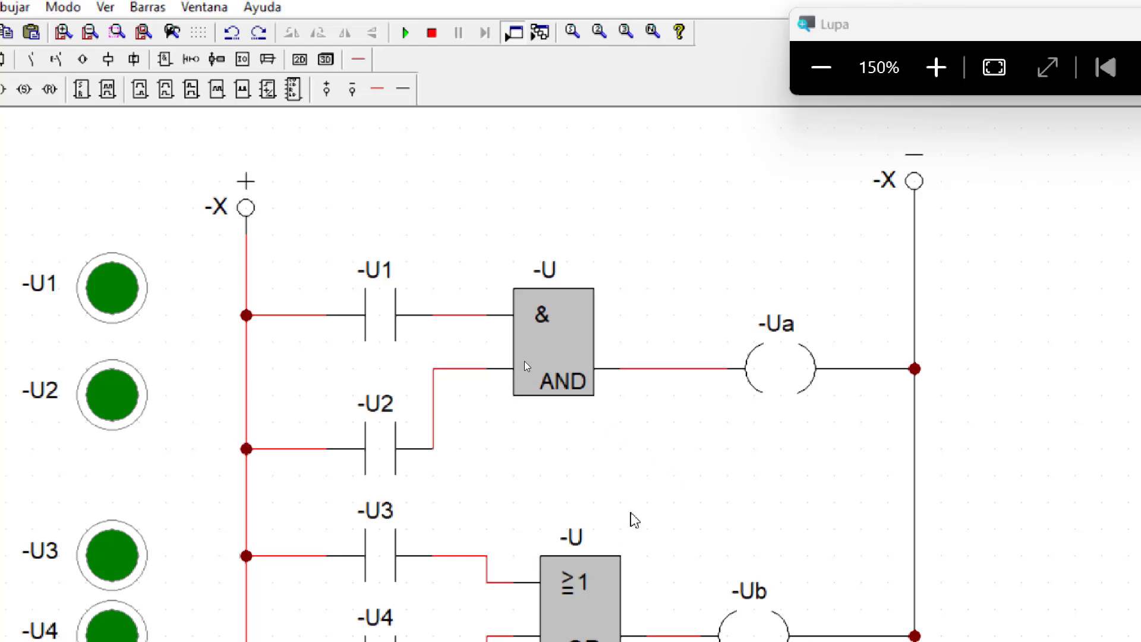
Place an S-R flip-flop block directly below the NOR gate, aligned with it
{"action": "scroll", "coordinate": [454, 447], "scroll_direction": "down", "scroll_amount": 5}
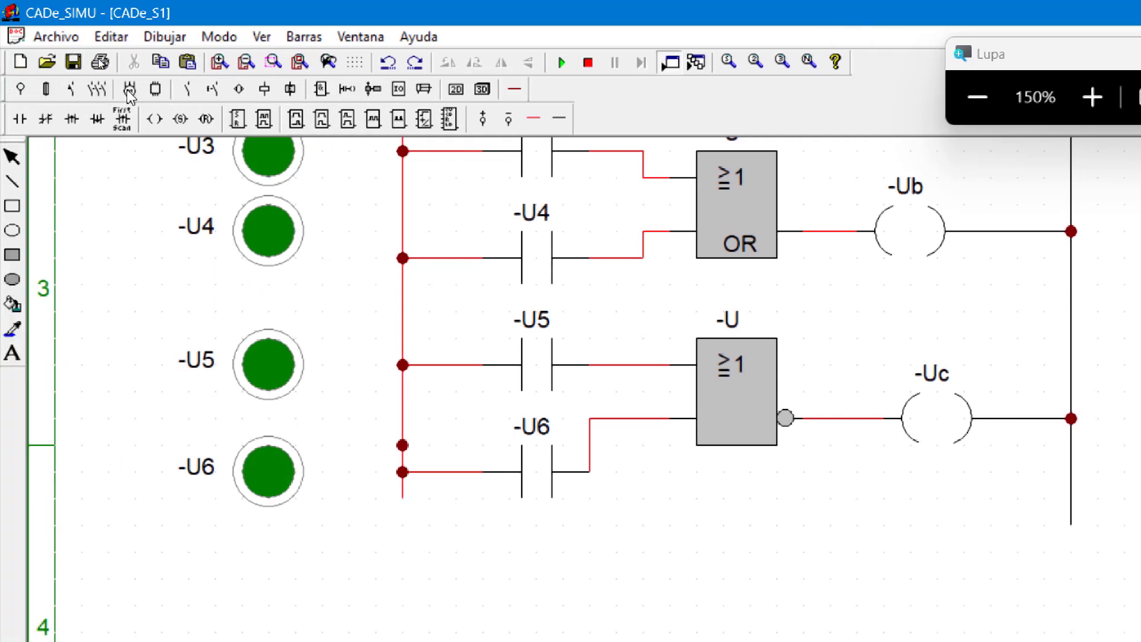
{"action": "left_click", "coordinate": [319, 94]}
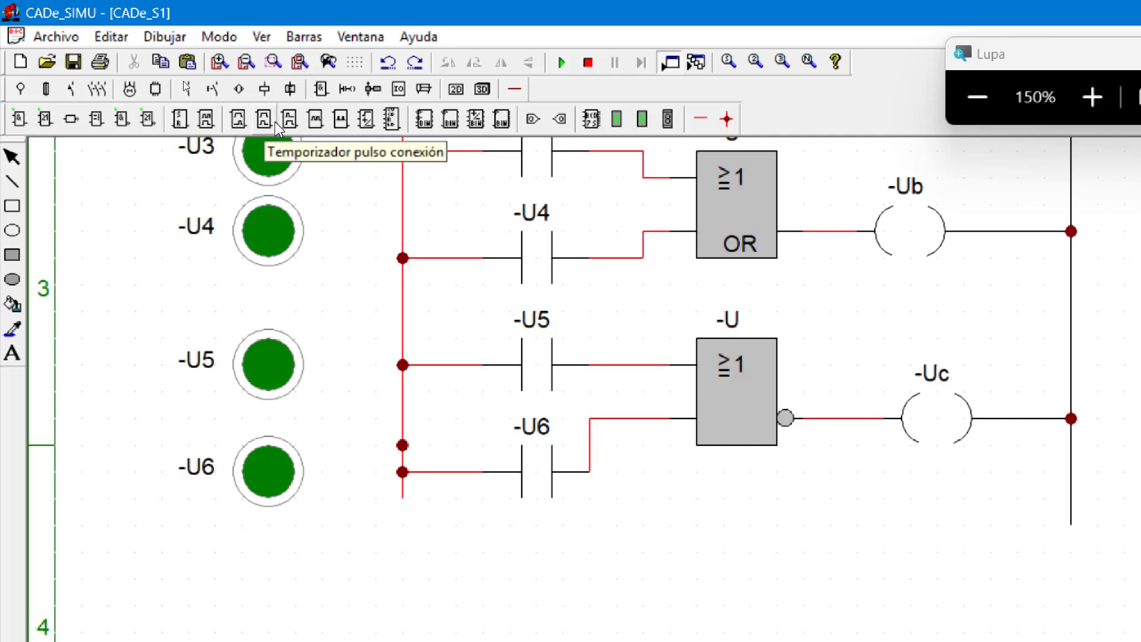
{"action": "left_click", "coordinate": [180, 119]}
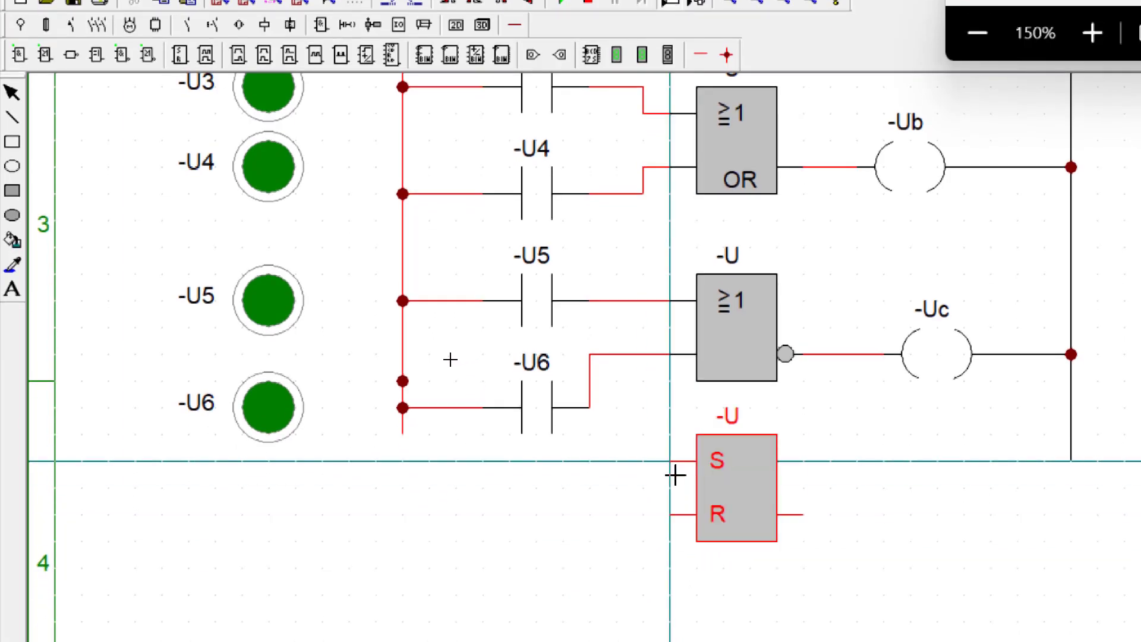
{"action": "left_click", "coordinate": [682, 473]}
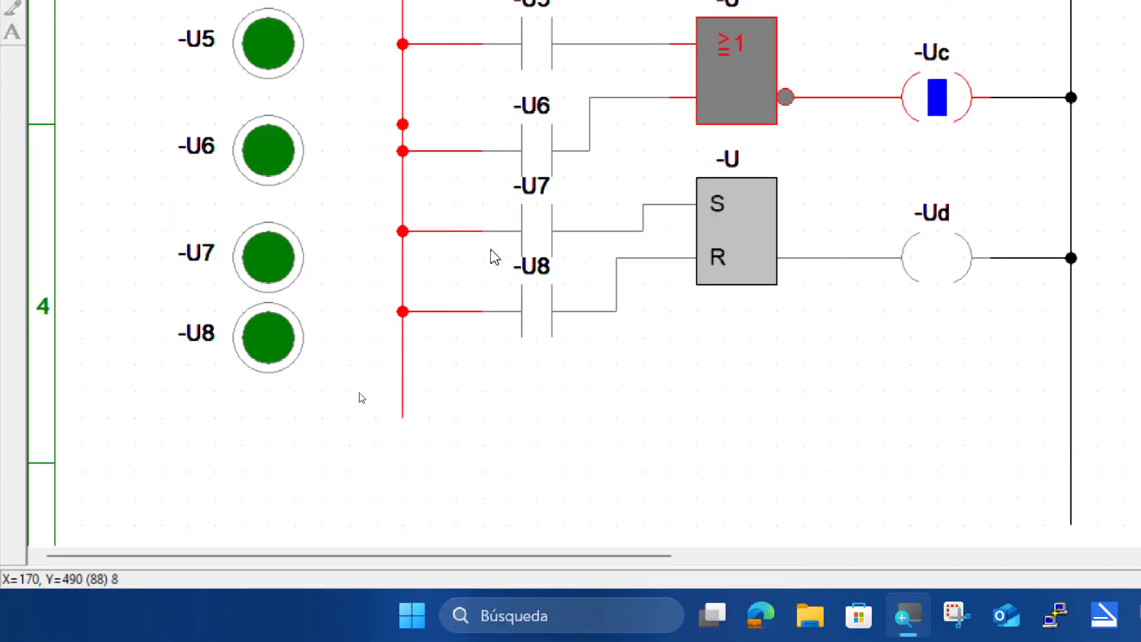
Actuate push button -U7 in the running simulation to set the S-R block driving coil -Ud
{"action": "left_click", "coordinate": [283, 266]}
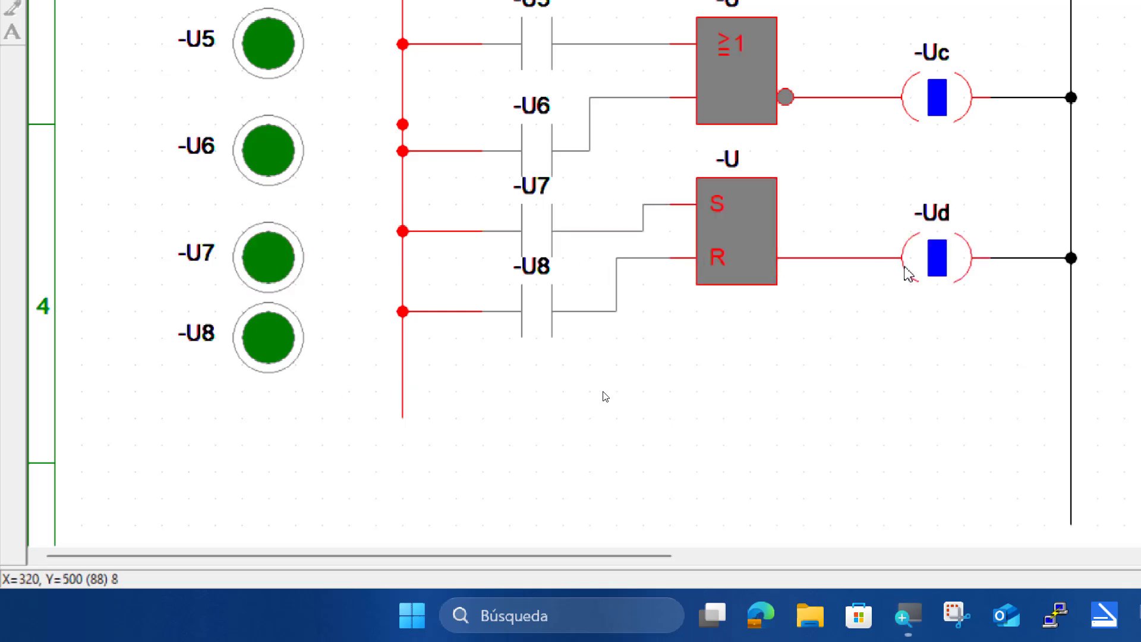